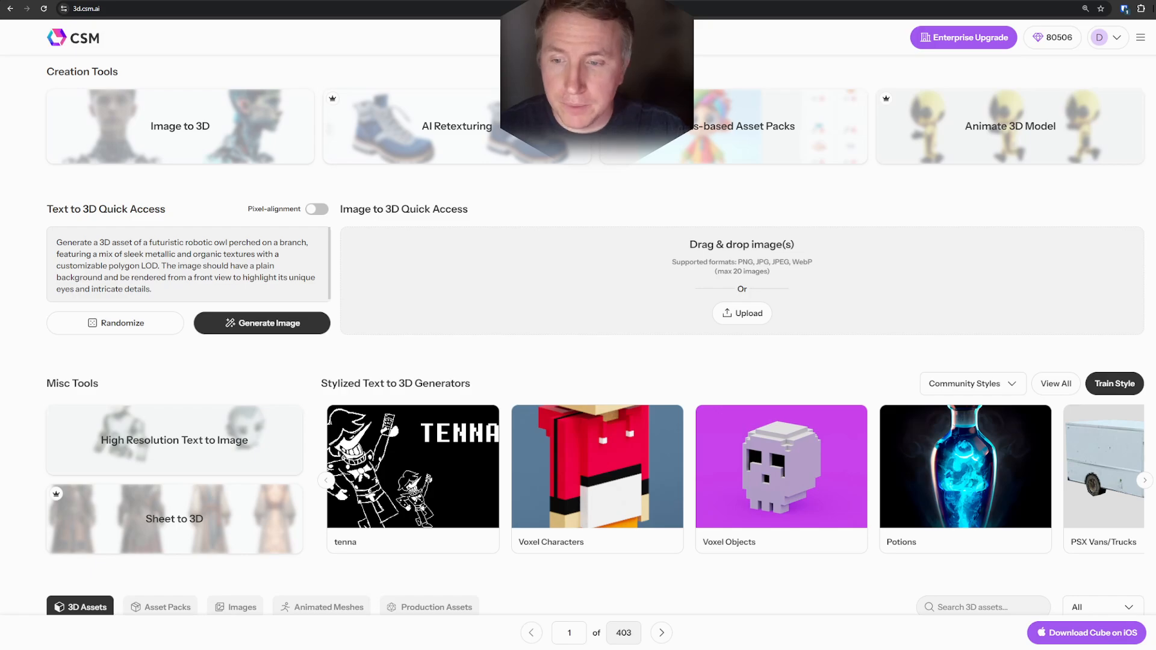
Look through the first two pages of the Editor's Pick 3D asset showcase.
{"action": "scroll", "coordinate": [596, 271], "scroll_direction": "down", "scroll_amount": 7}
{"action": "scroll", "coordinate": [596, 271], "scroll_direction": "up", "scroll_amount": 7}
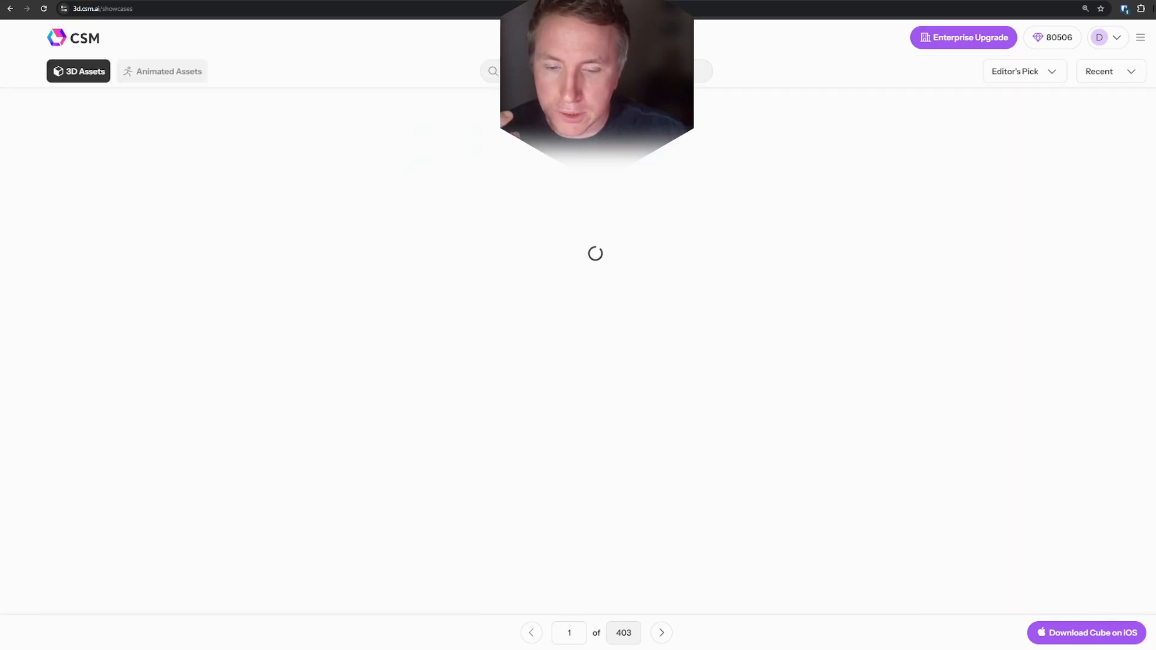
{"action": "scroll", "coordinate": [596, 361], "scroll_direction": "down", "scroll_amount": 9}
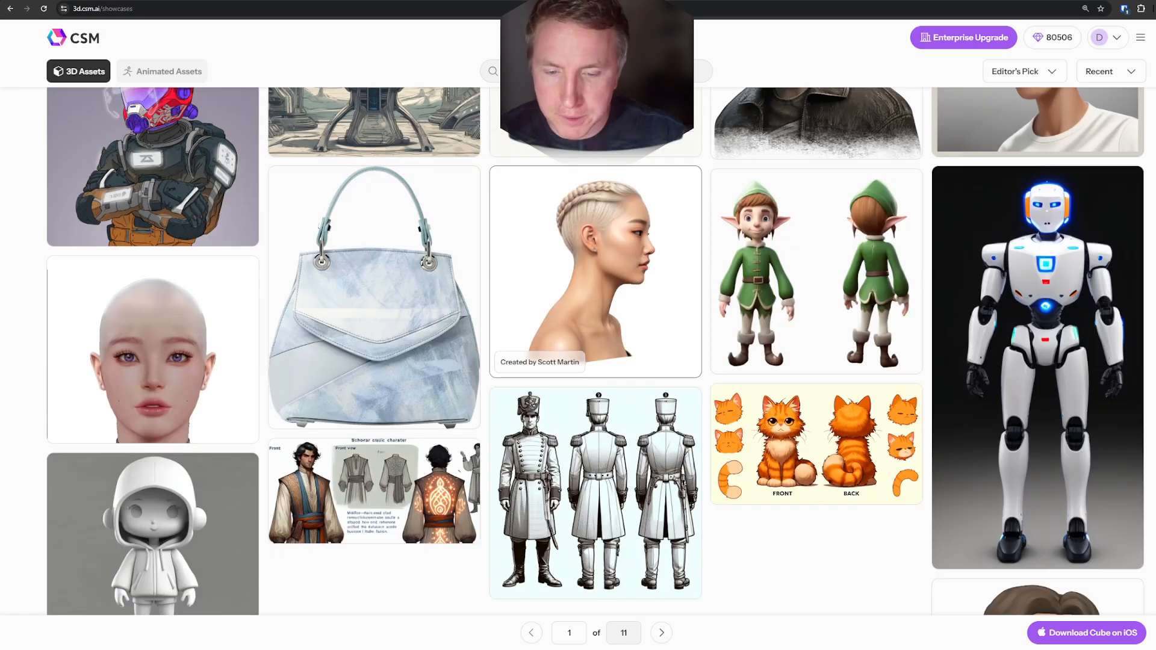
{"action": "scroll", "coordinate": [596, 362], "scroll_direction": "up", "scroll_amount": 9}
{"action": "scroll", "coordinate": [596, 361], "scroll_direction": "down", "scroll_amount": 9}
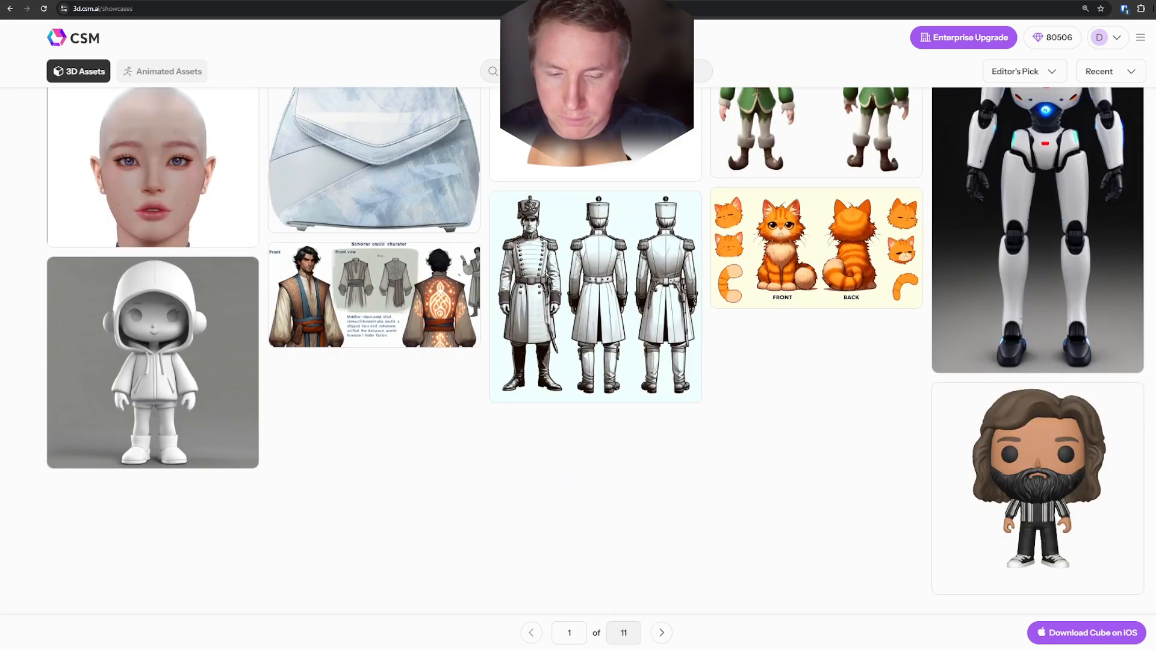
{"action": "left_click", "coordinate": [661, 632]}
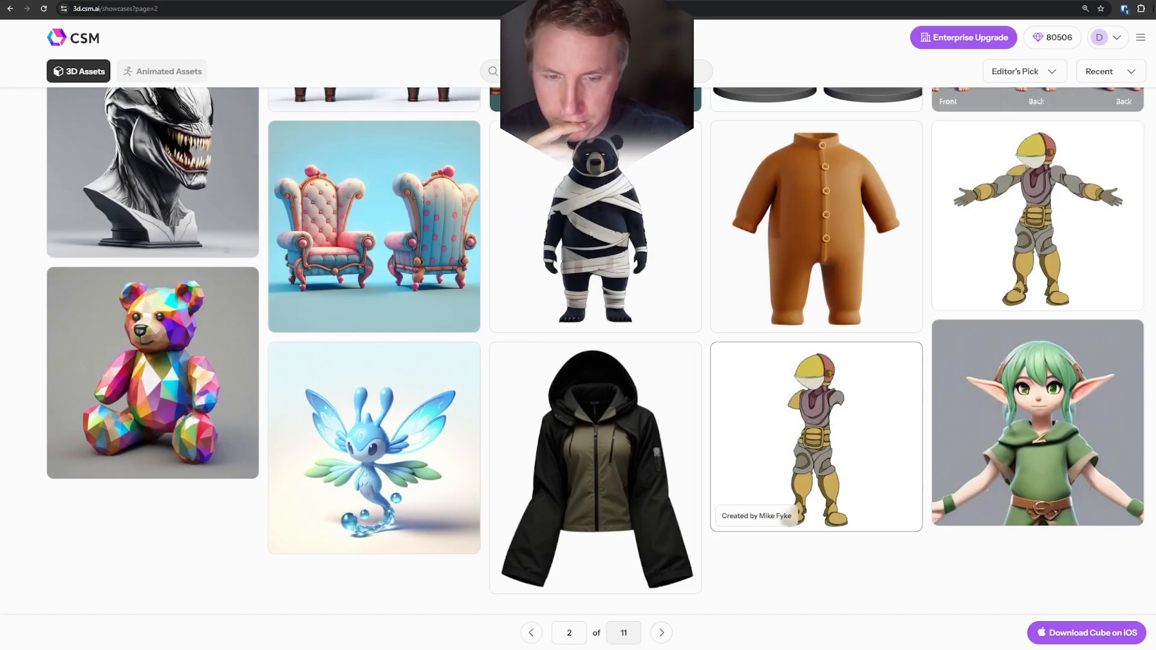
{"action": "scroll", "coordinate": [705, 386], "scroll_direction": "down", "scroll_amount": 5}
{"action": "scroll", "coordinate": [704, 385], "scroll_direction": "down", "scroll_amount": 2}
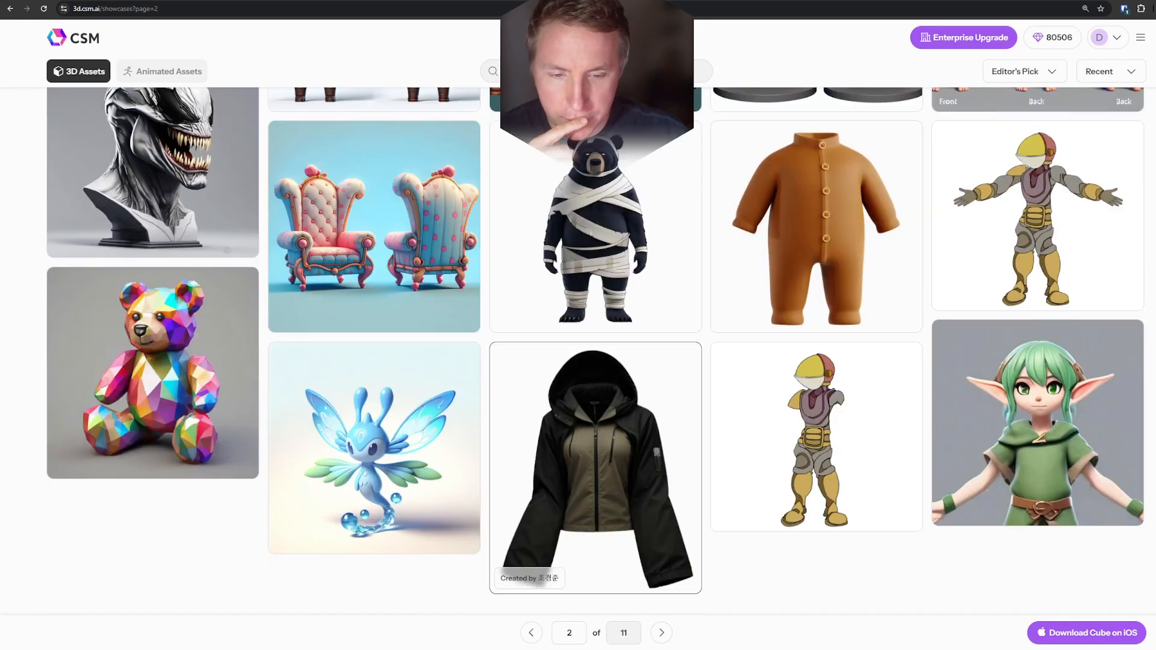
Go to page 3 of the asset showcase and look over its models.
{"action": "left_click", "coordinate": [662, 632]}
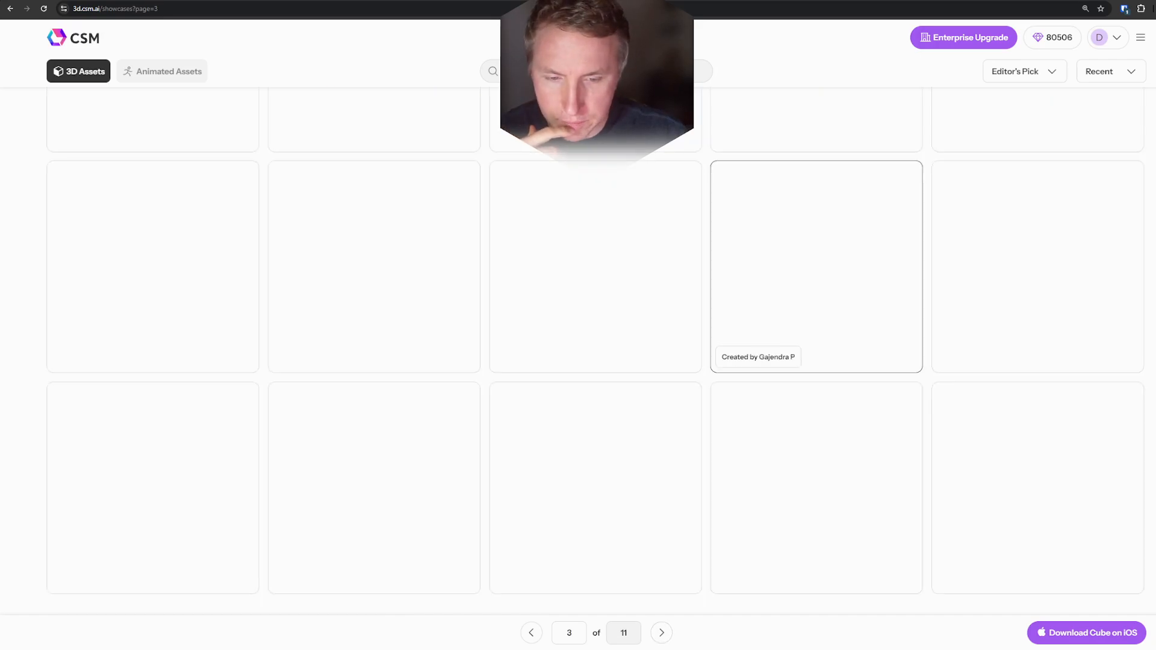
{"action": "scroll", "coordinate": [596, 385], "scroll_direction": "up", "scroll_amount": 7}
{"action": "scroll", "coordinate": [596, 386], "scroll_direction": "down", "scroll_amount": 7}
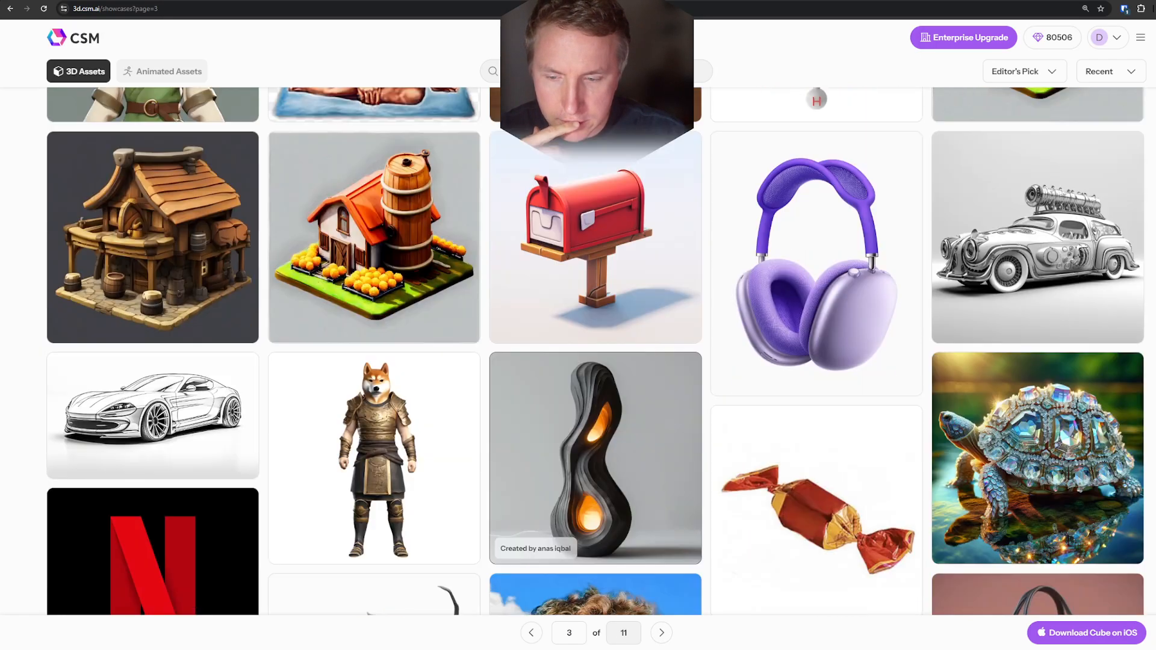
{"action": "scroll", "coordinate": [373, 313], "scroll_direction": "up", "scroll_amount": 2}
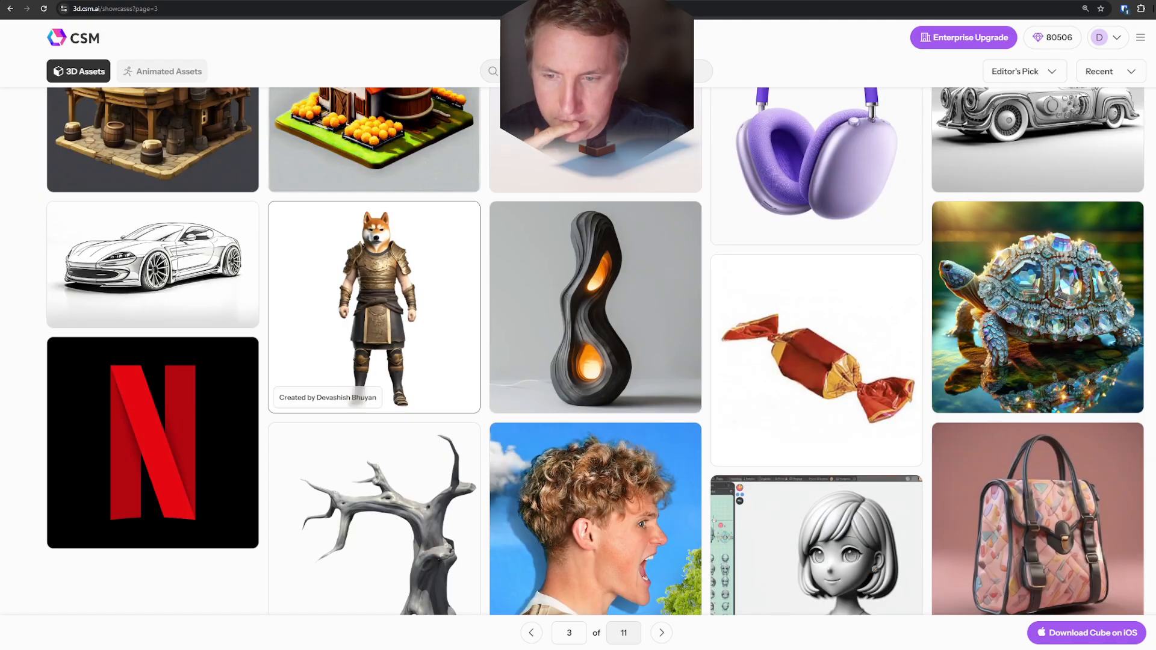
{"action": "scroll", "coordinate": [374, 398], "scroll_direction": "up", "scroll_amount": 4}
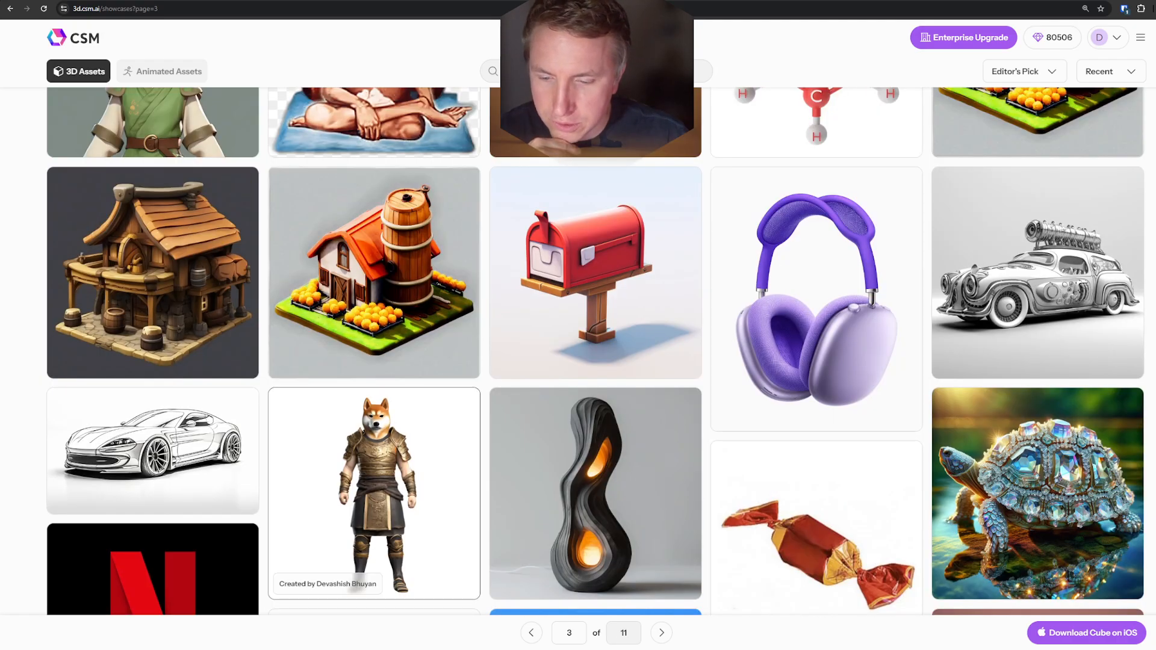
{"action": "scroll", "coordinate": [373, 421], "scroll_direction": "up", "scroll_amount": 2}
{"action": "scroll", "coordinate": [373, 421], "scroll_direction": "down", "scroll_amount": 10}
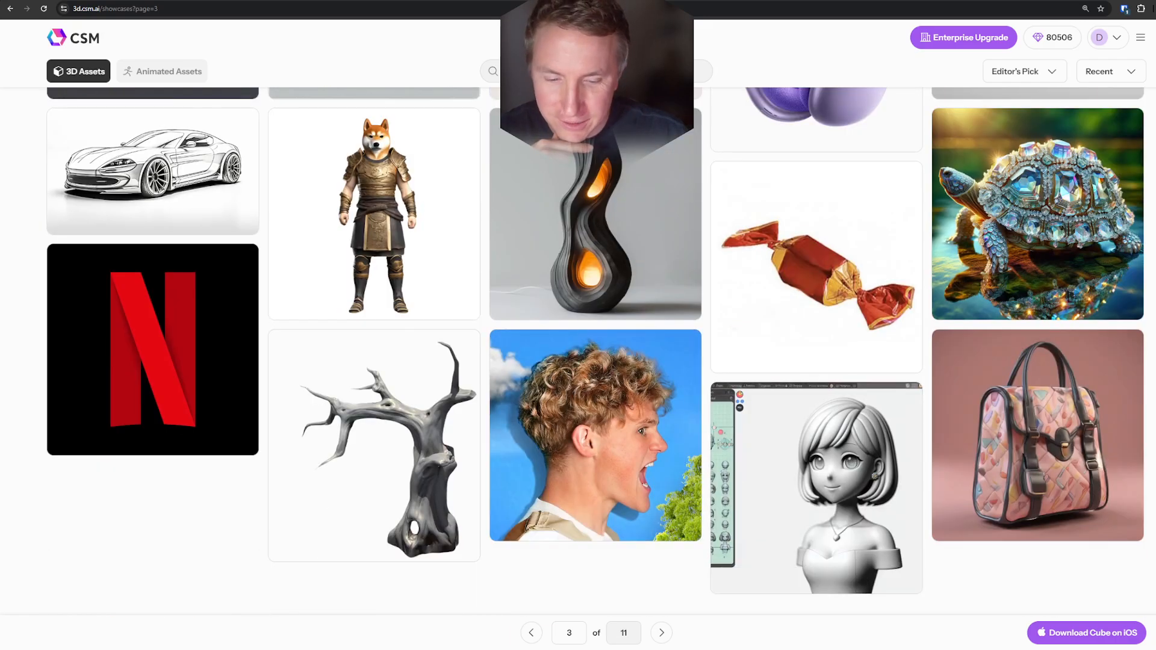
Open the frog in a knitted sweater from showcase page 4 and add it to the Playa 3D world.
{"action": "left_click", "coordinate": [661, 632]}
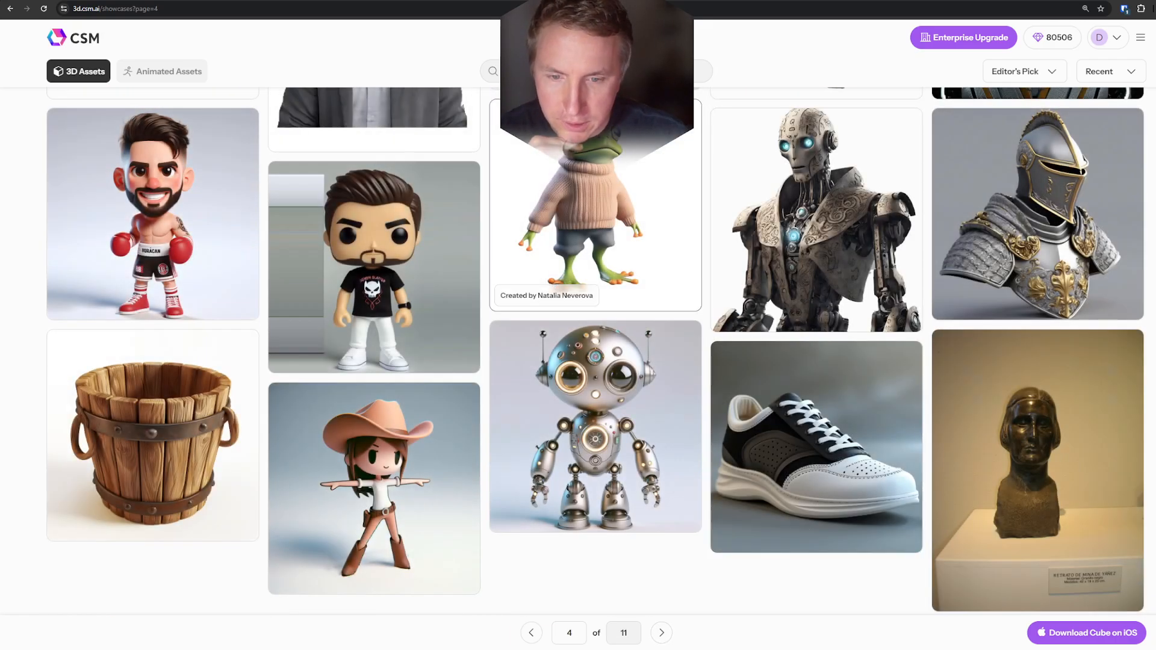
{"action": "scroll", "coordinate": [596, 301], "scroll_direction": "up", "scroll_amount": 2}
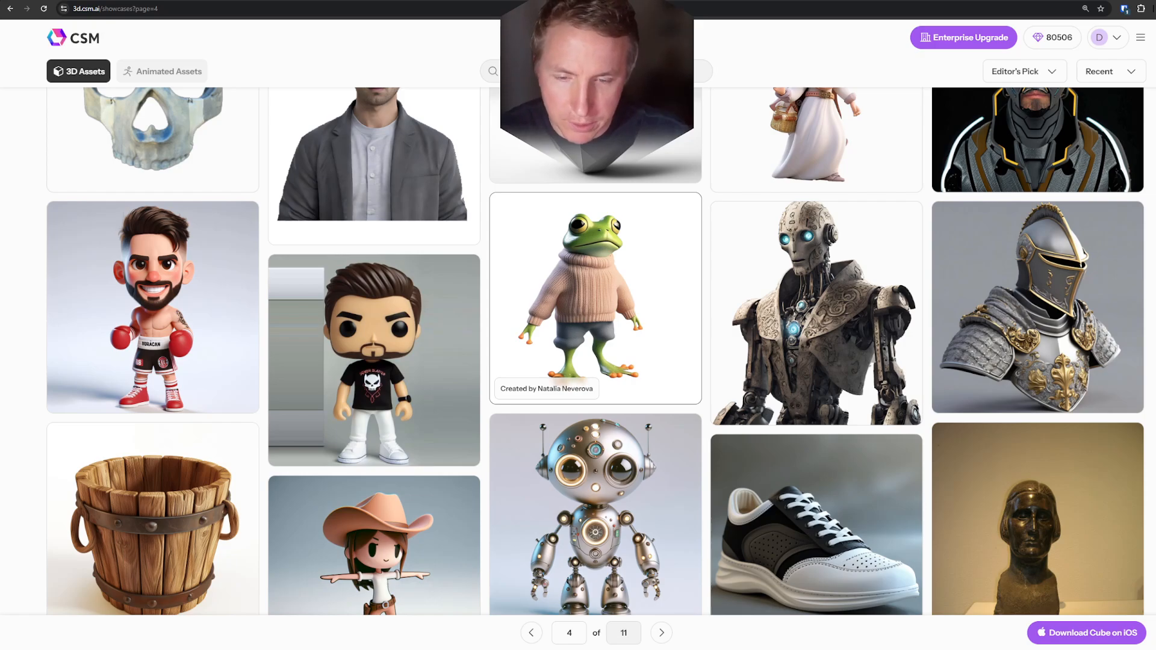
{"action": "left_click", "coordinate": [596, 295]}
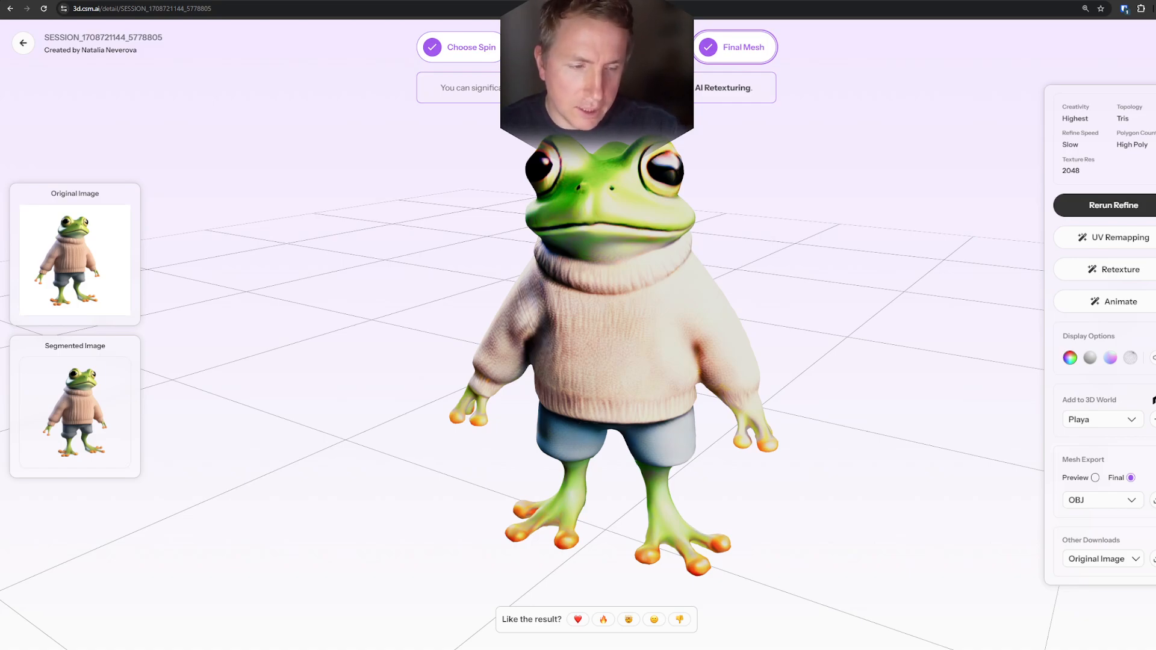
{"action": "left_click", "coordinate": [1152, 419]}
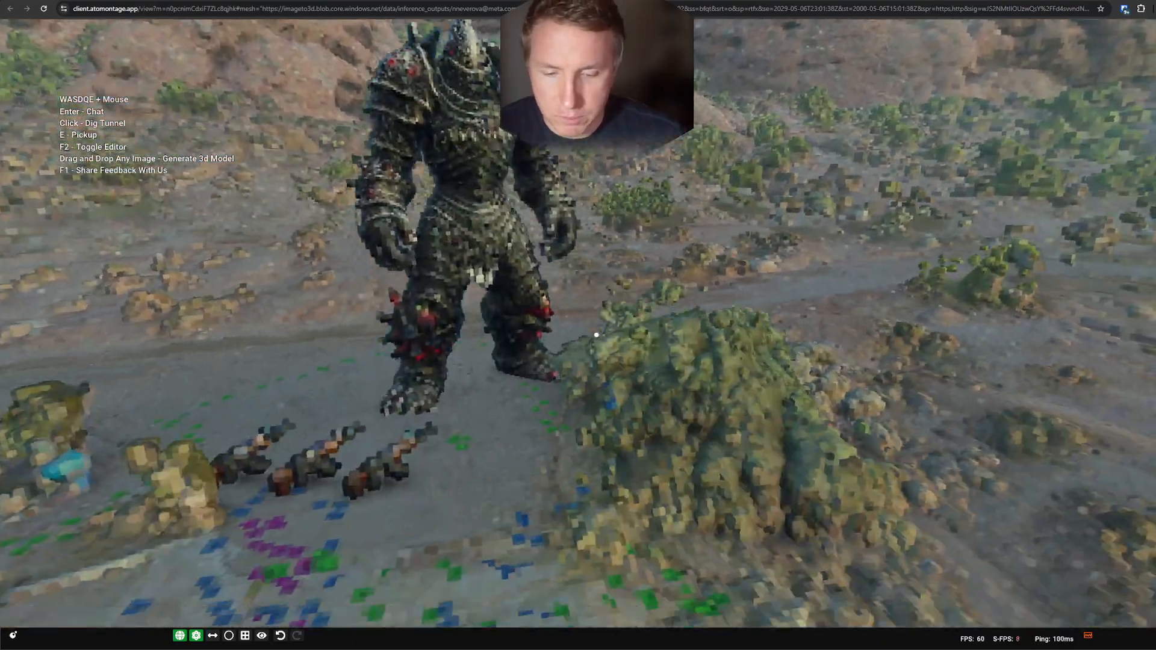
Explore the voxel landscape around the armoured giant, craters and boulders.
{"action": "key", "text": "w"}
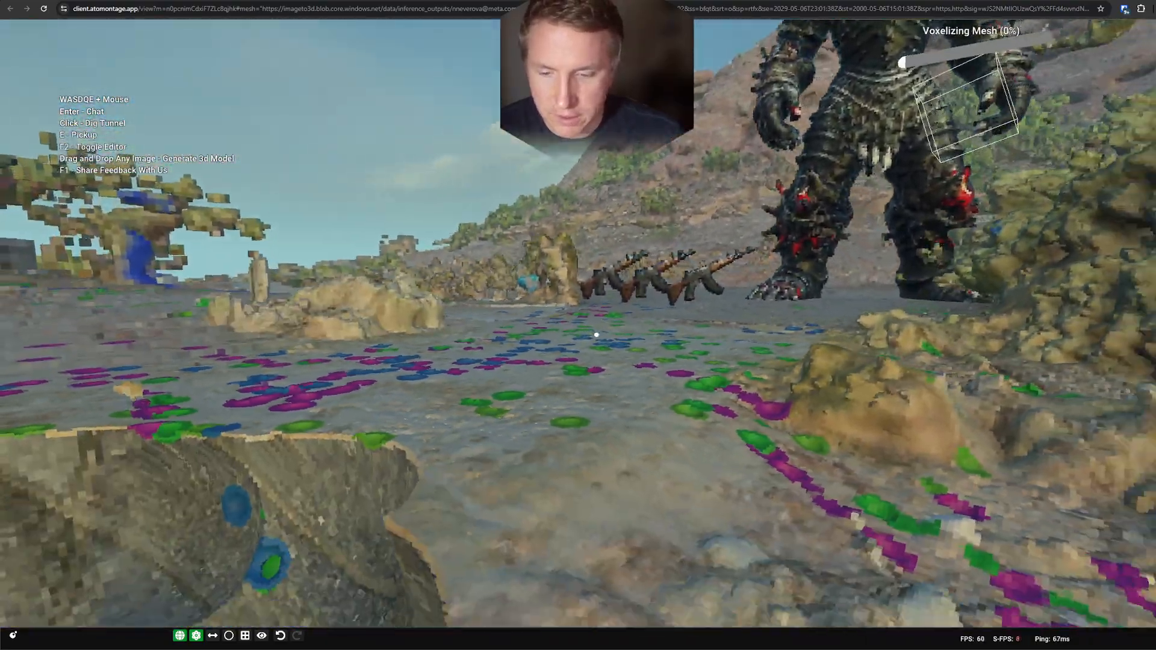
{"action": "key", "text": "w"}
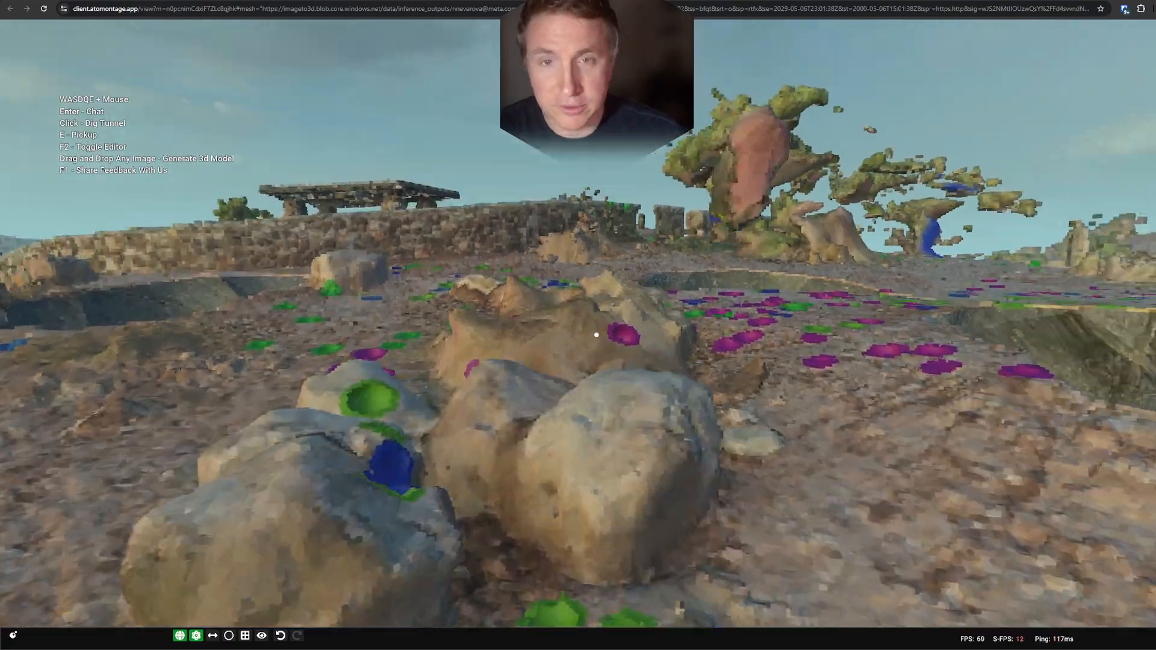
{"action": "key", "text": "w"}
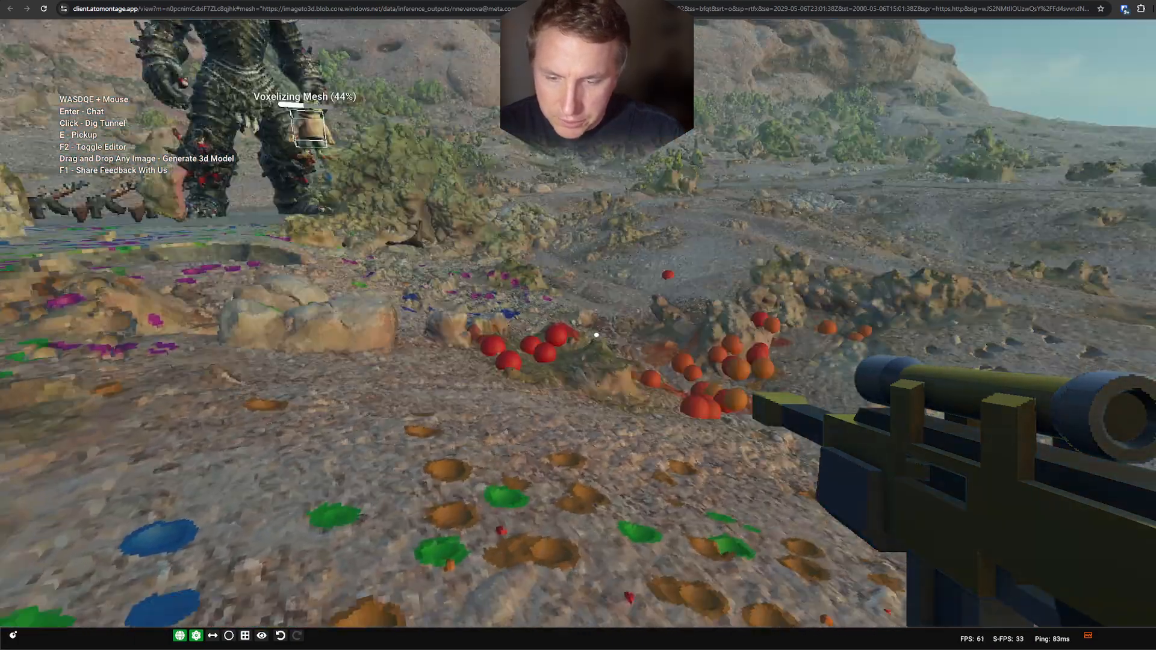
Switch to a different weapon and fire several shots into the ground among the coloured craters.
{"action": "scroll", "coordinate": [596, 335], "scroll_direction": "down", "scroll_amount": 3}
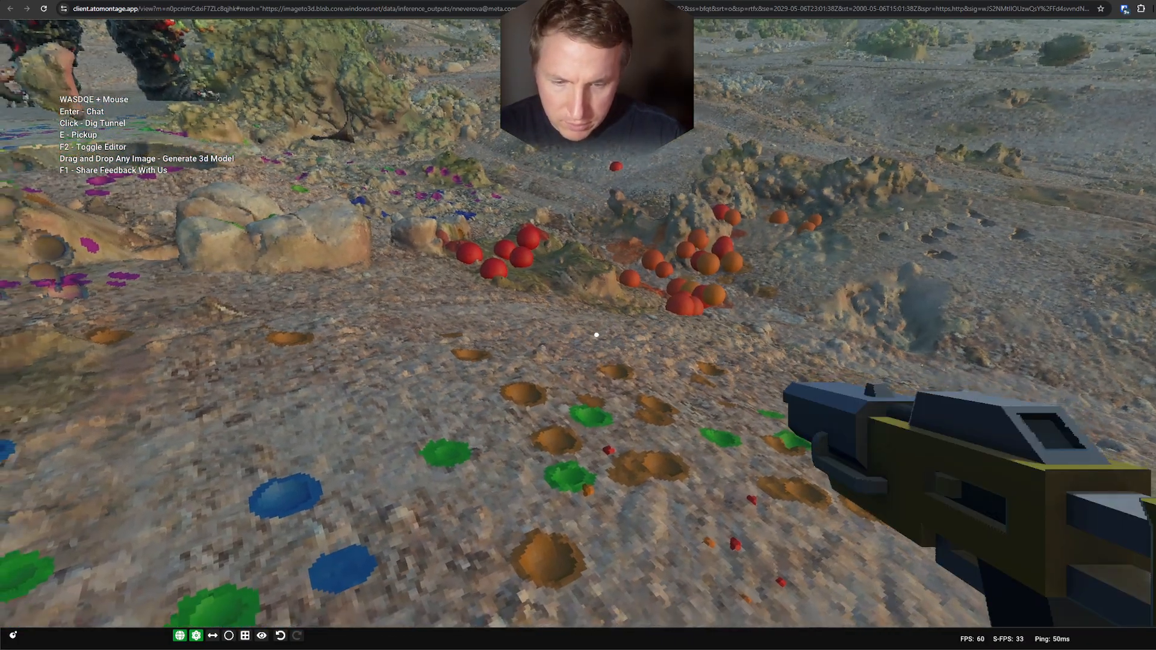
{"action": "left_click", "coordinate": [596, 335]}
{"action": "left_click", "coordinate": [596, 335]}
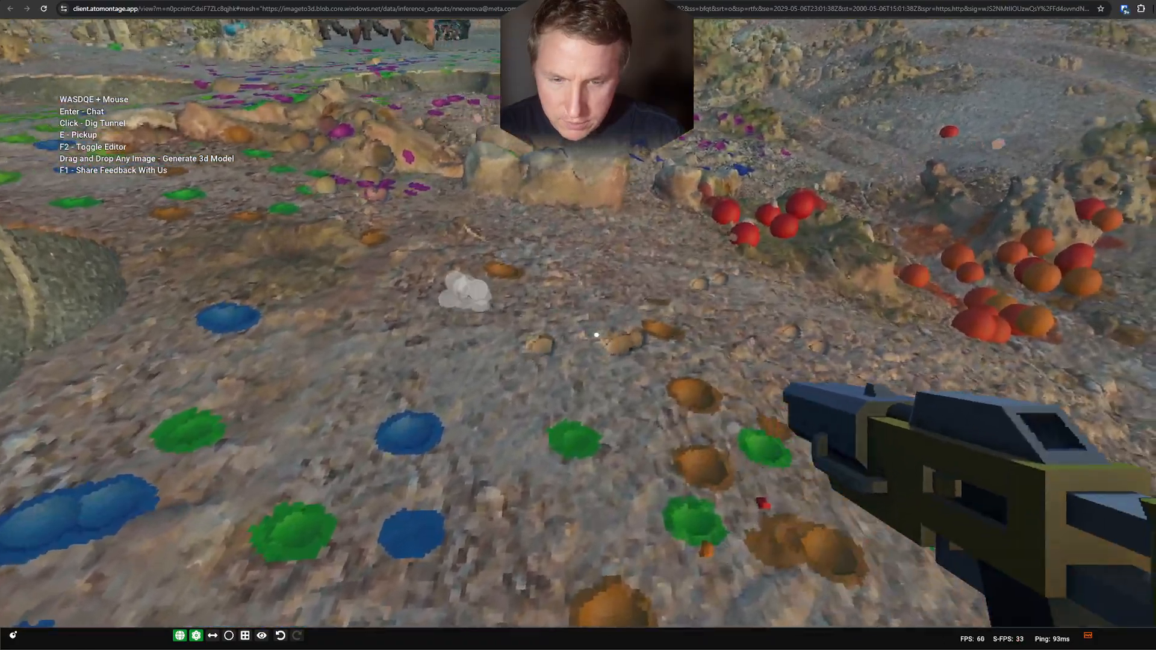
{"action": "left_click", "coordinate": [596, 334]}
Approach the frog mesh being voxelized next to the armoured giant and inspect it from several sides.
{"action": "key", "text": "w"}
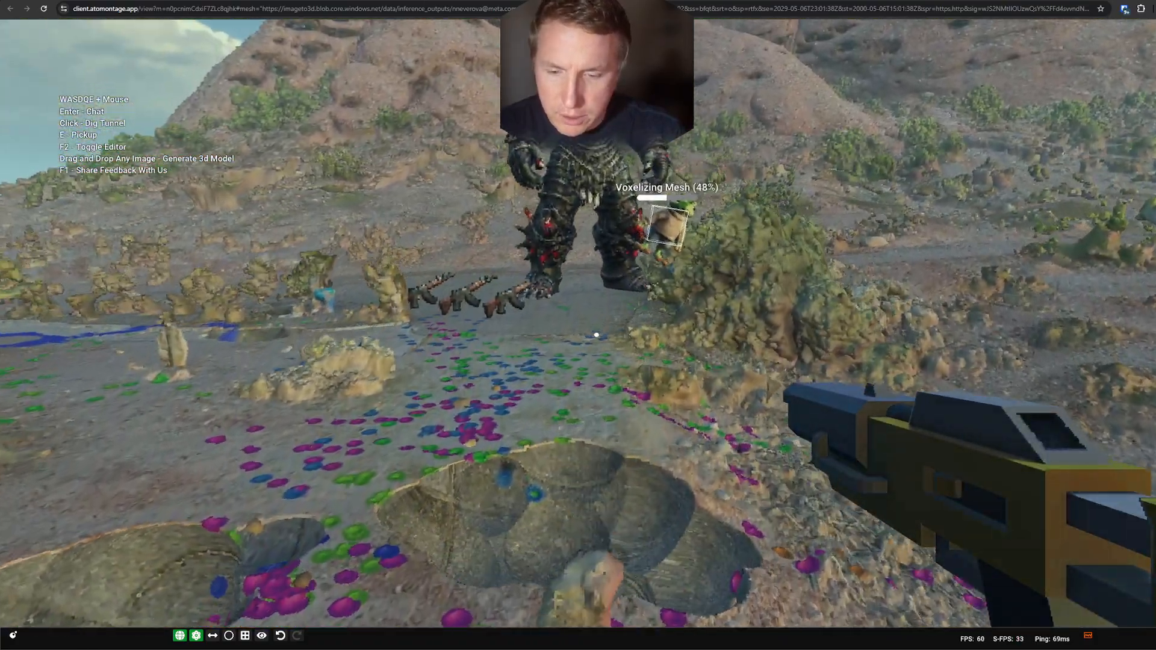
{"action": "key", "text": "w"}
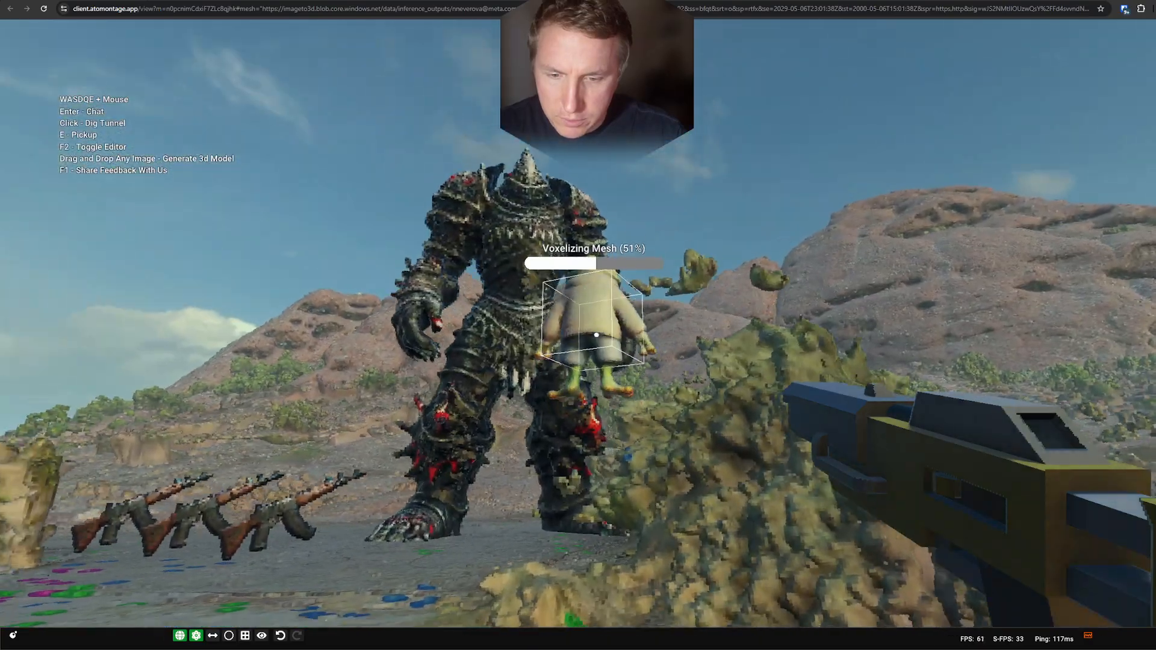
{"action": "key", "text": "w"}
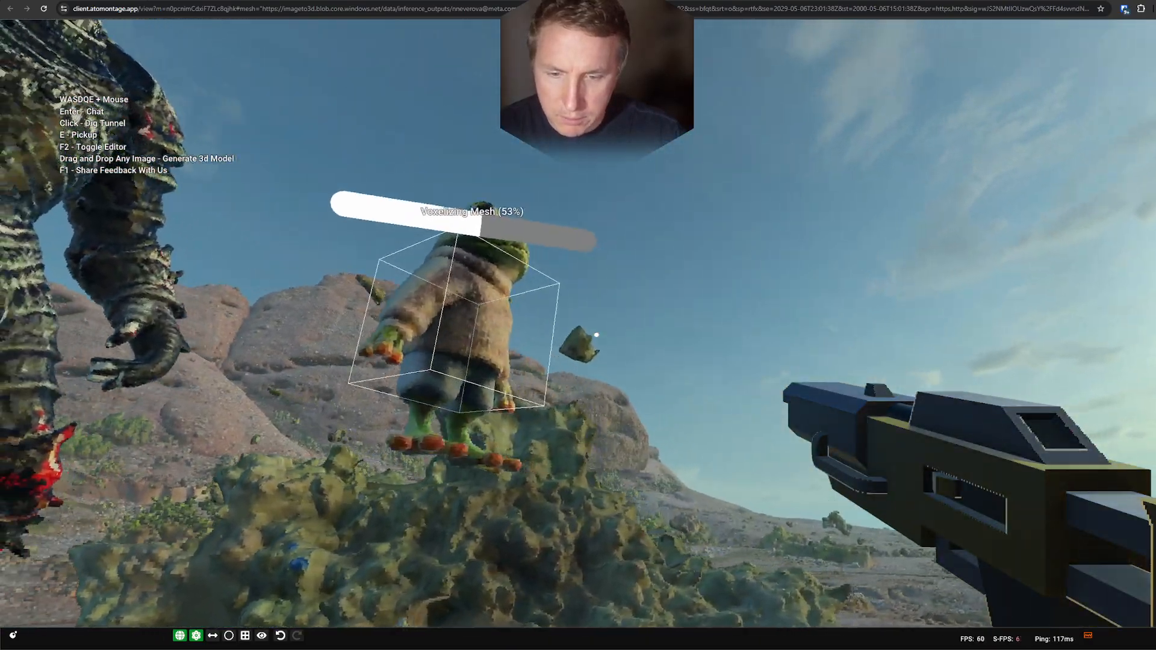
{"action": "key", "text": "s"}
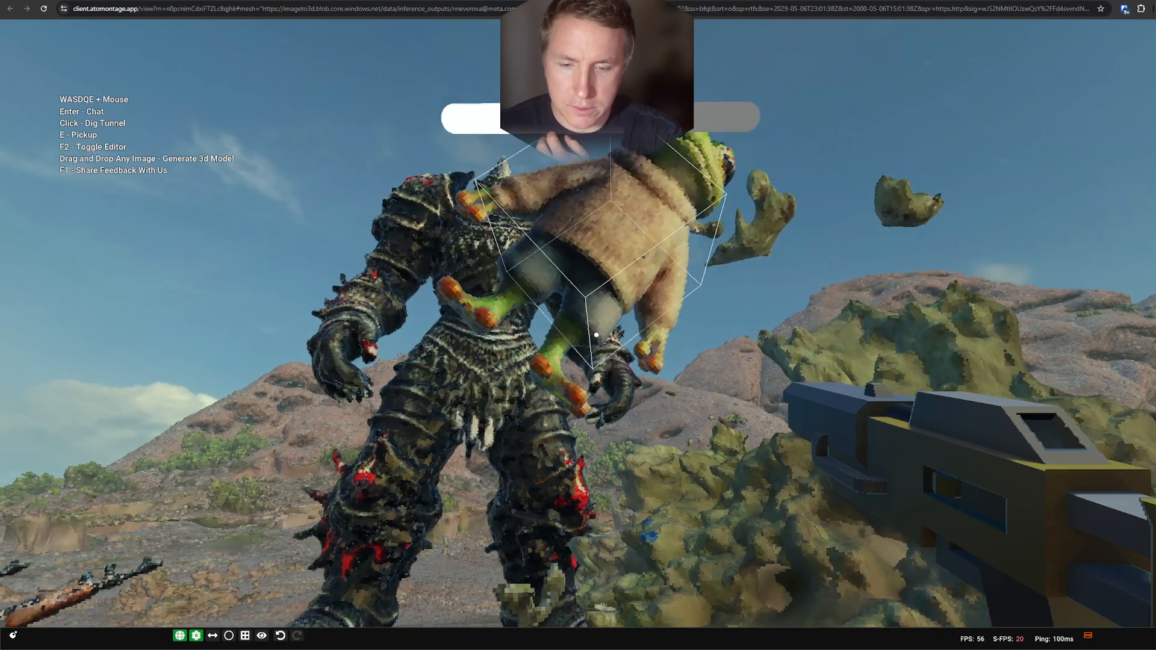
{"action": "key", "text": "w"}
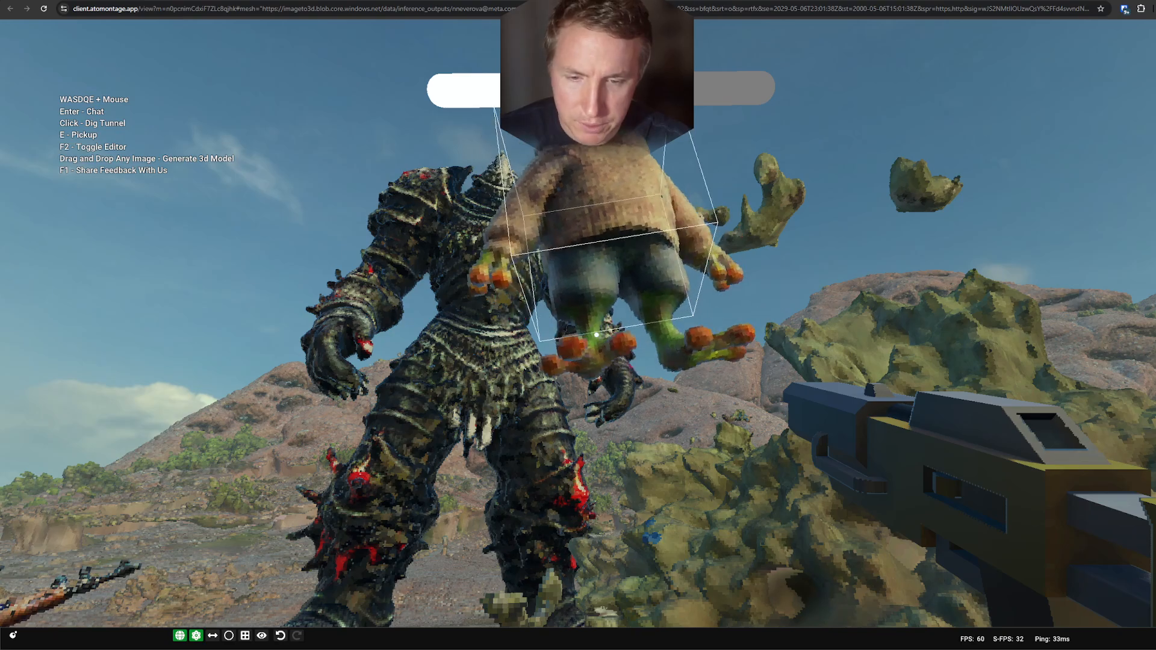
{"action": "key", "text": "a"}
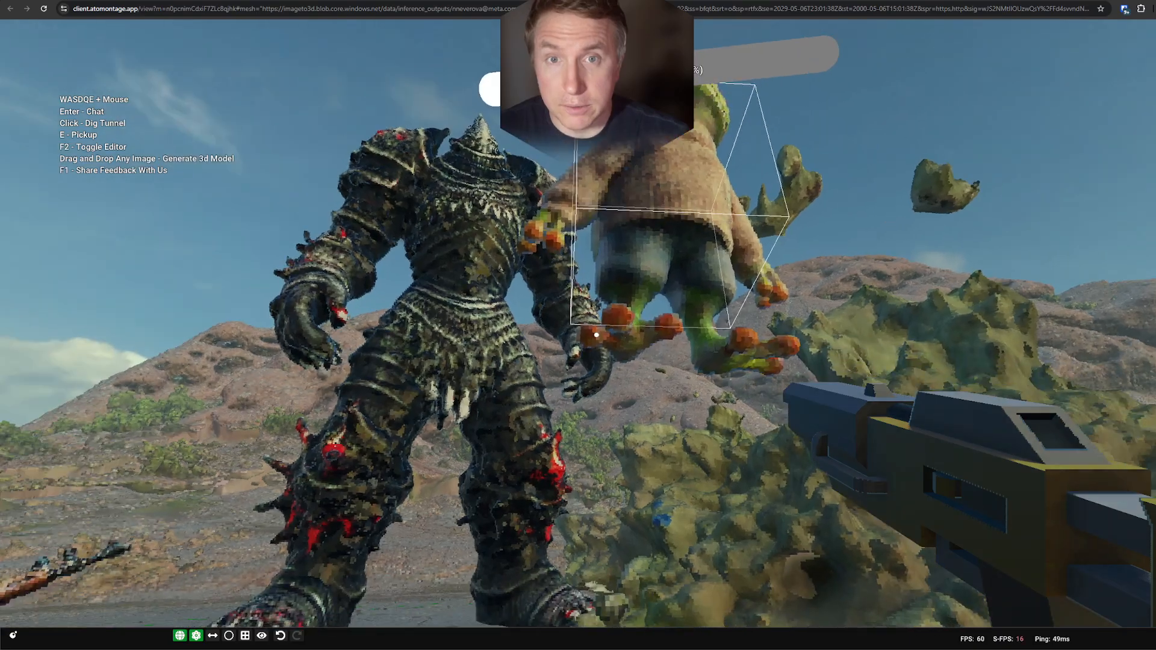
{"action": "key", "text": "s"}
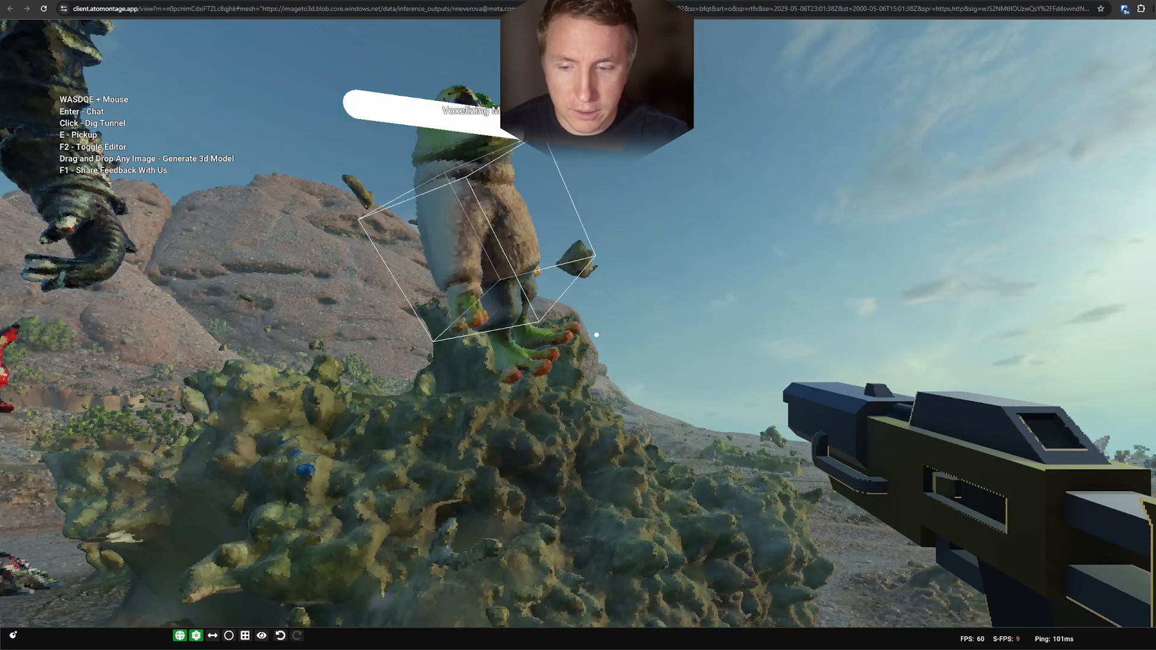
{"action": "key", "text": "w"}
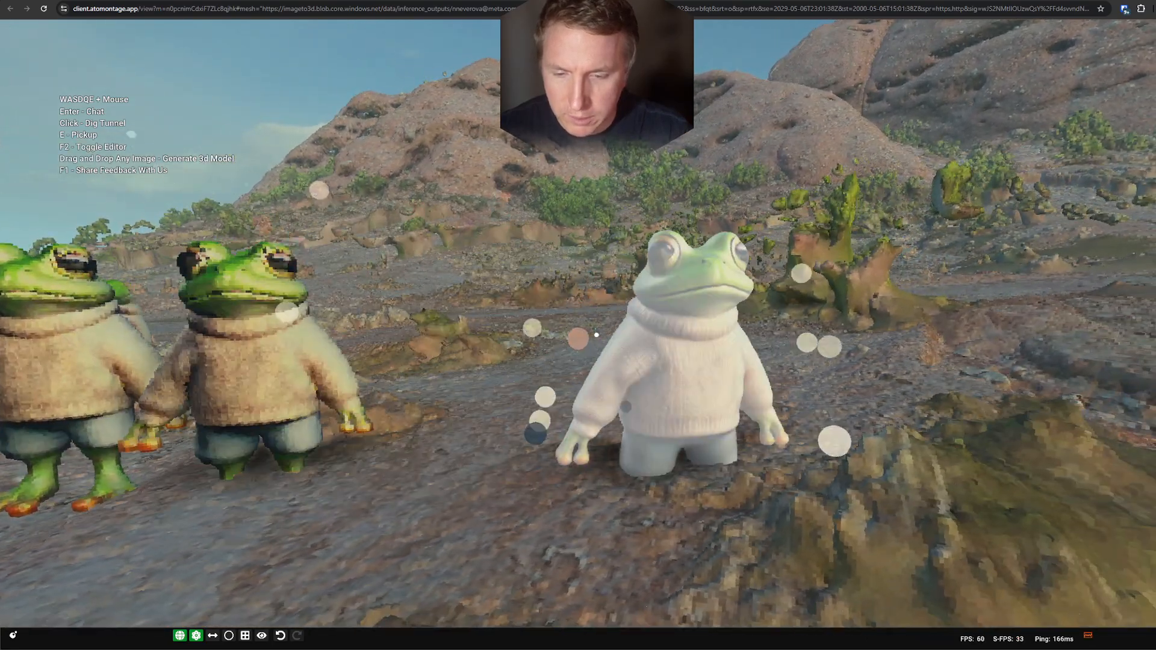
Shoot at the stacked rows of voxel frog copies while moving around them.
{"action": "left_click", "coordinate": [596, 335]}
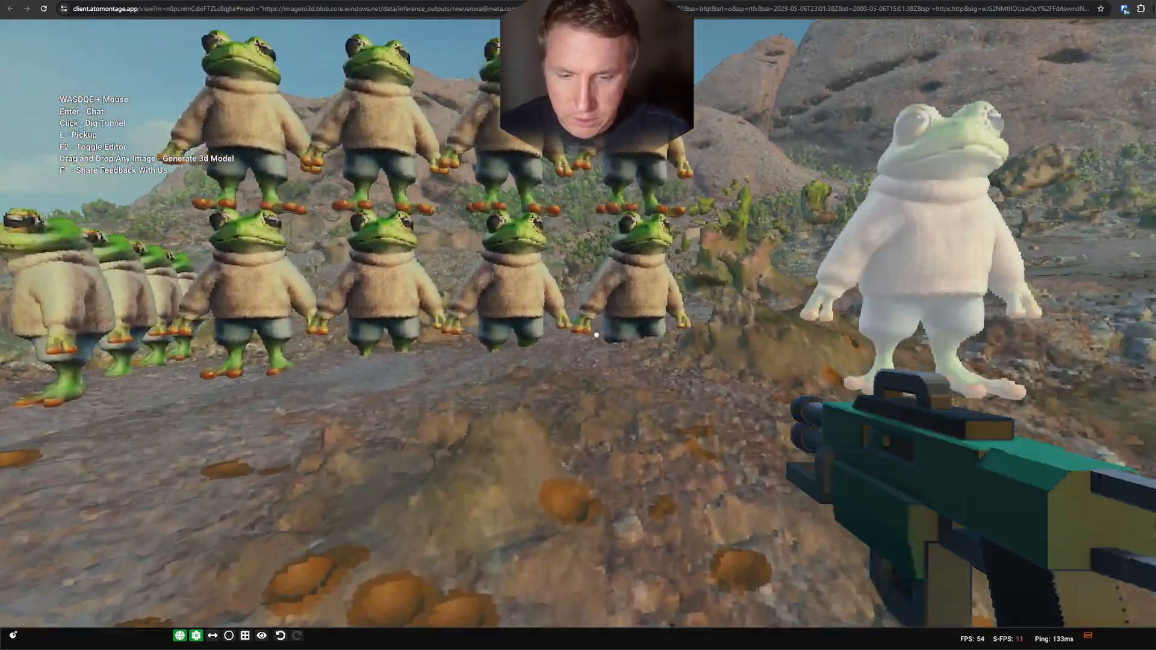
{"action": "key", "text": "w"}
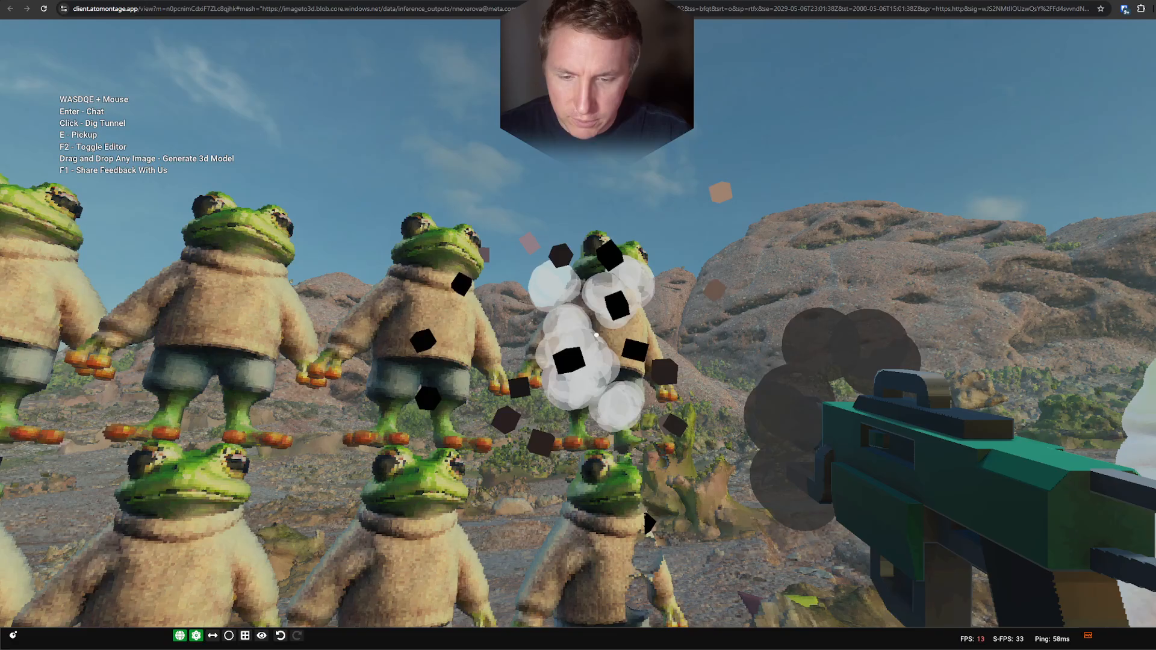
{"action": "key", "text": "s"}
{"action": "key", "text": "w"}
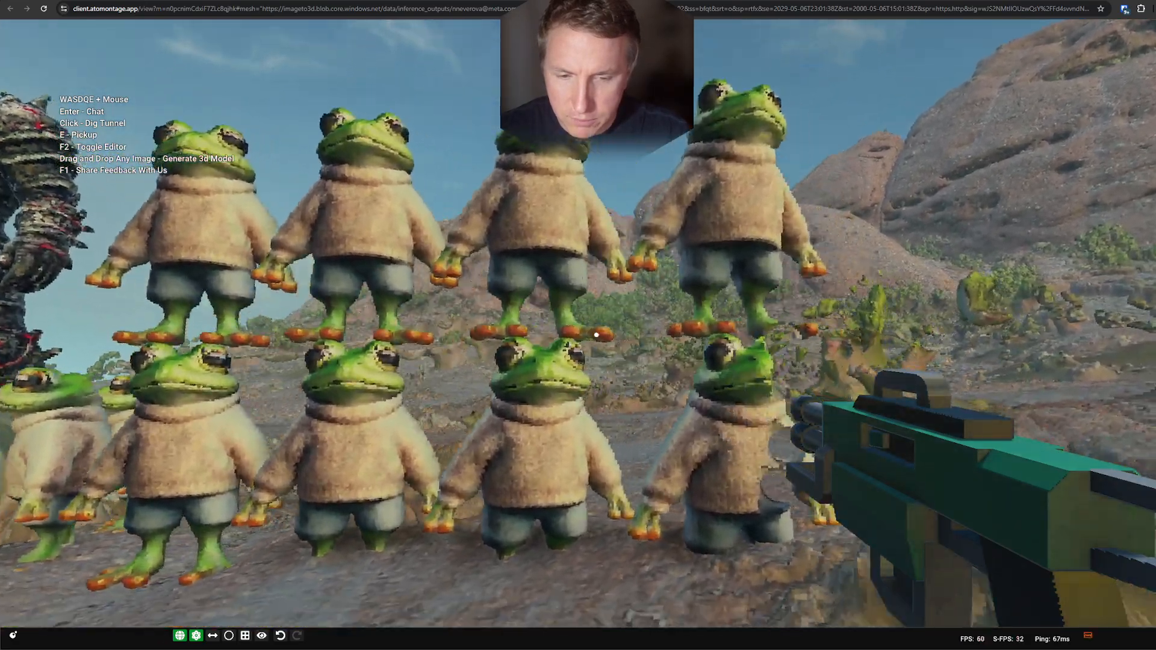
{"action": "left_click", "coordinate": [596, 334]}
{"action": "key", "text": "w"}
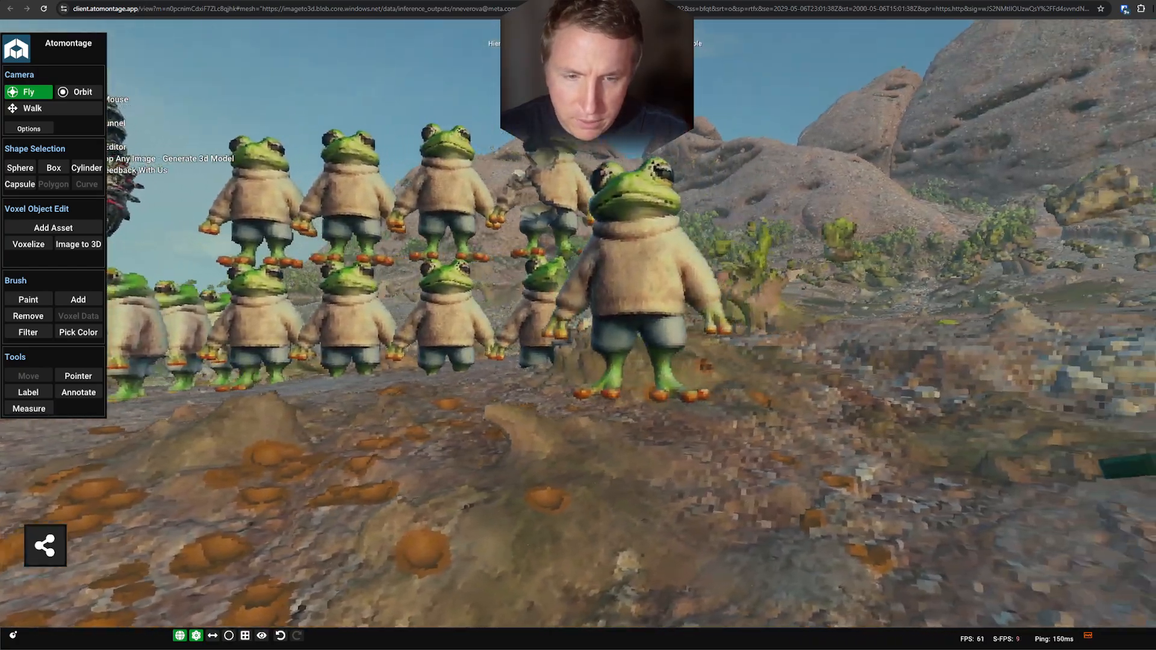
Select the standalone frog in front of the rows in the editor and close the editor.
{"action": "key", "text": "w"}
{"action": "key", "text": "s"}
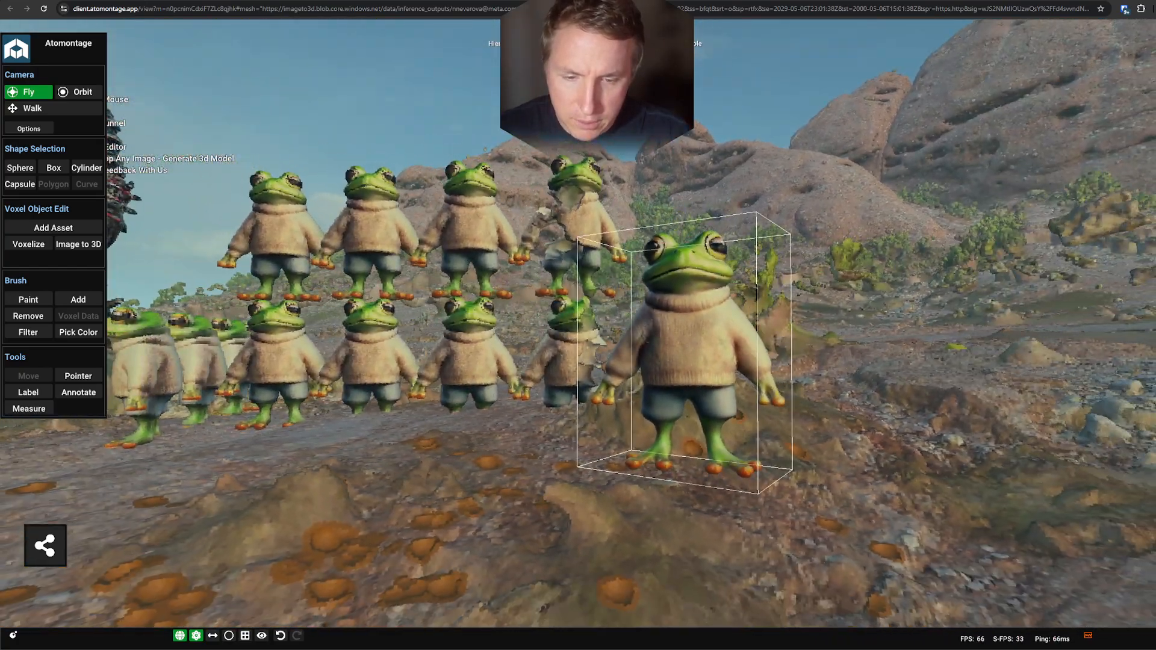
{"action": "left_click", "coordinate": [683, 328]}
{"action": "key", "text": "F2"}
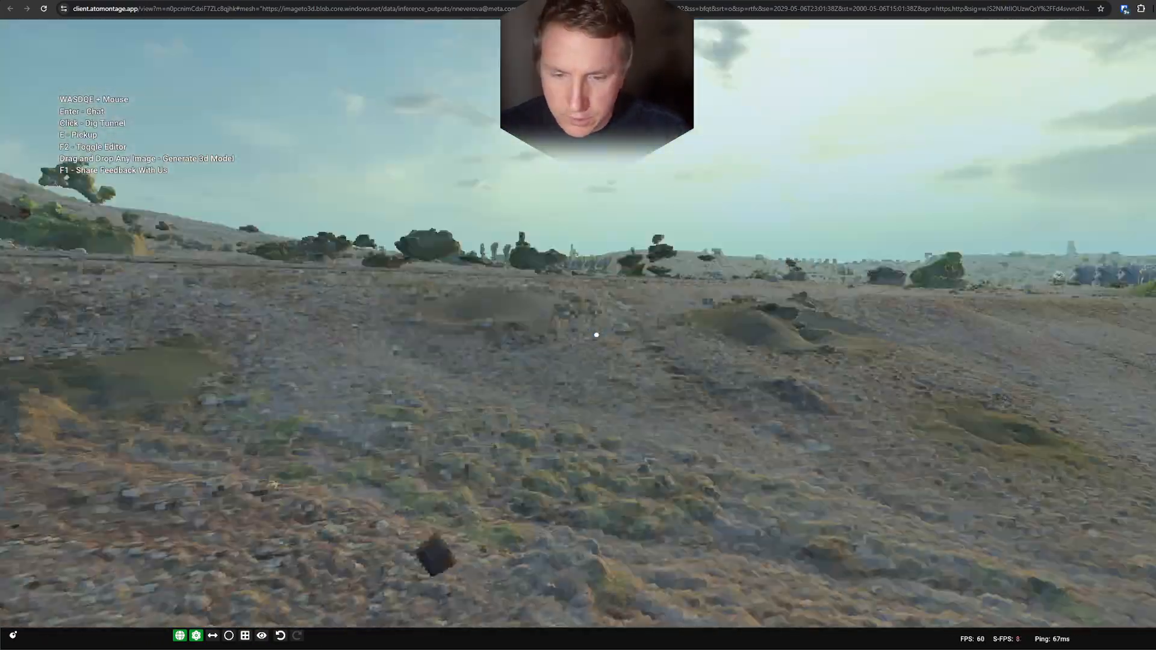
Reopen the editor, approach the standalone frog in front of the stacked rows and select it.
{"action": "key", "text": "F2"}
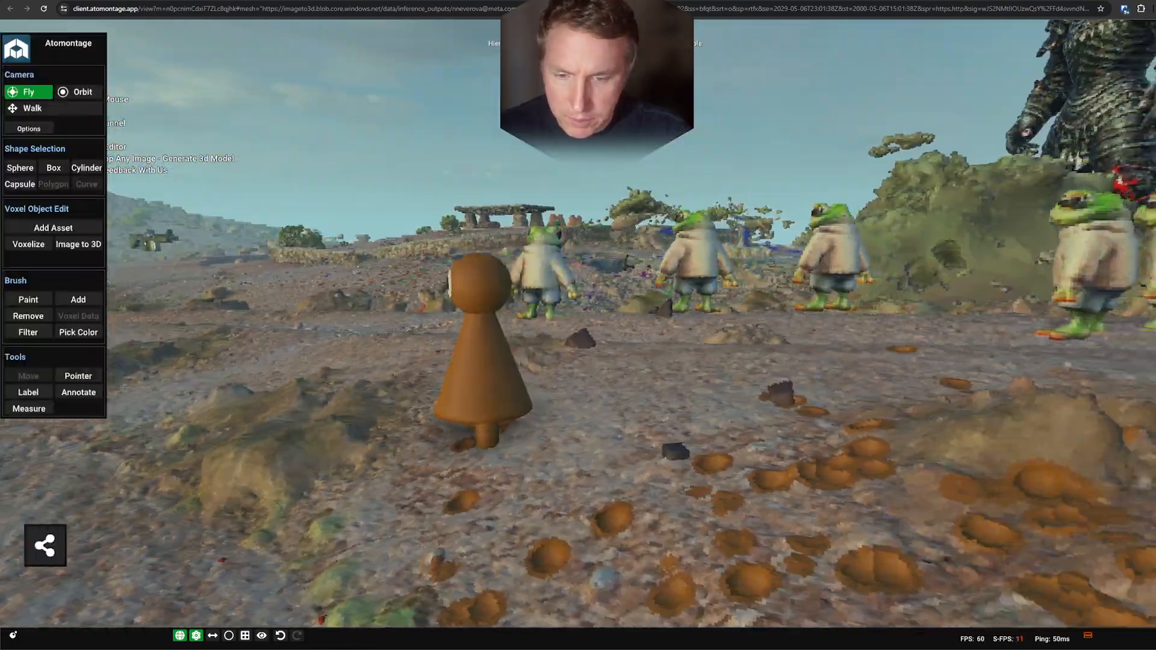
{"action": "key", "text": "w"}
{"action": "key", "text": "s"}
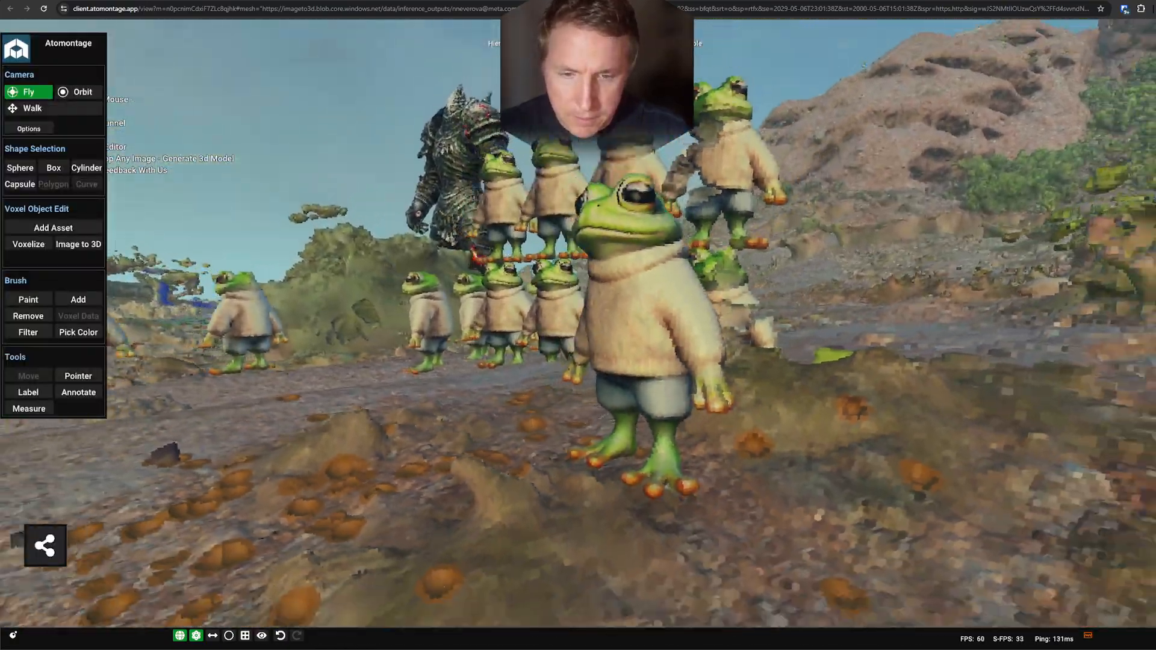
{"action": "key", "text": "w"}
{"action": "key", "text": "d"}
{"action": "key", "text": "s"}
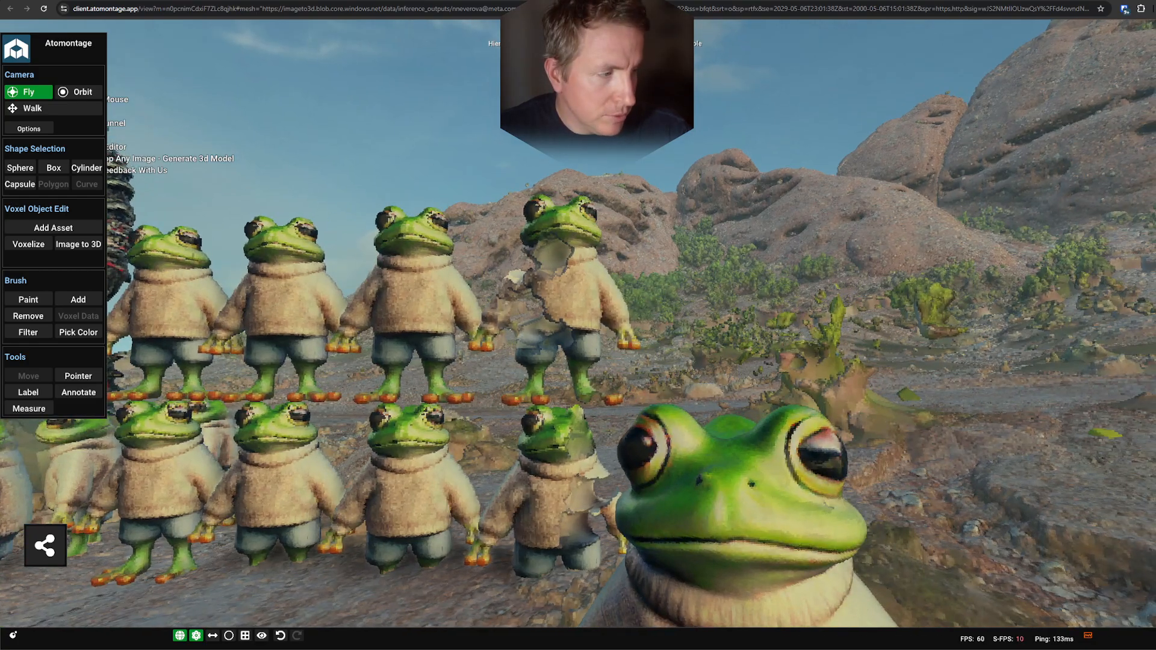
{"action": "key", "text": "s"}
{"action": "key", "text": "w"}
{"action": "key", "text": "s"}
{"action": "key", "text": "d"}
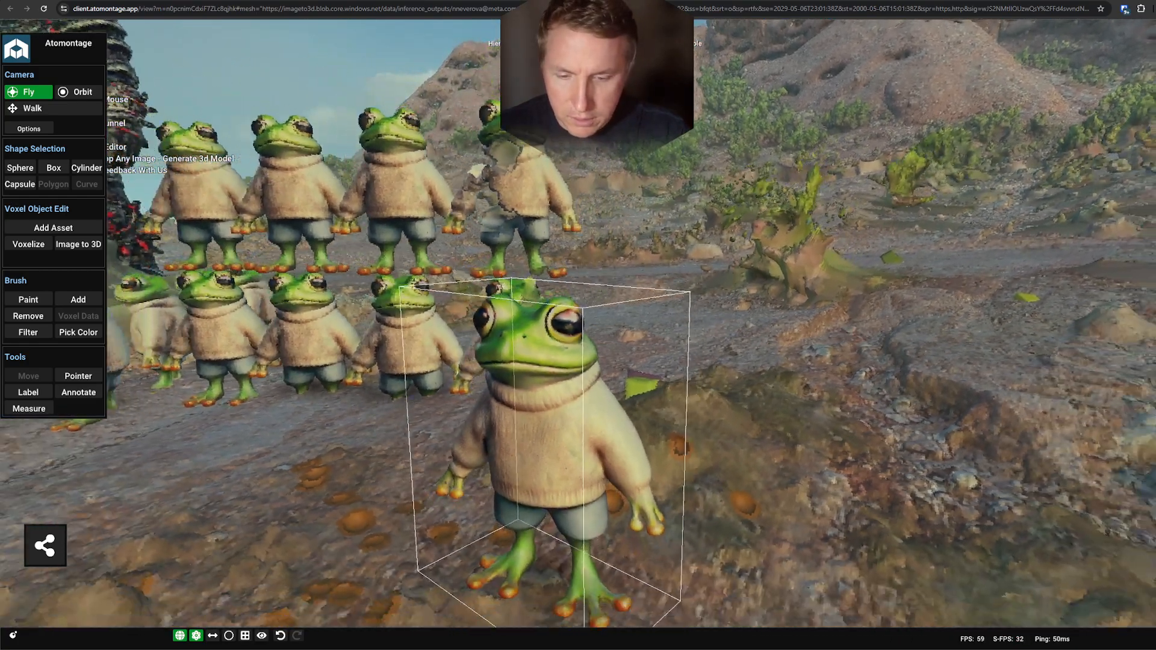
{"action": "key", "text": "s"}
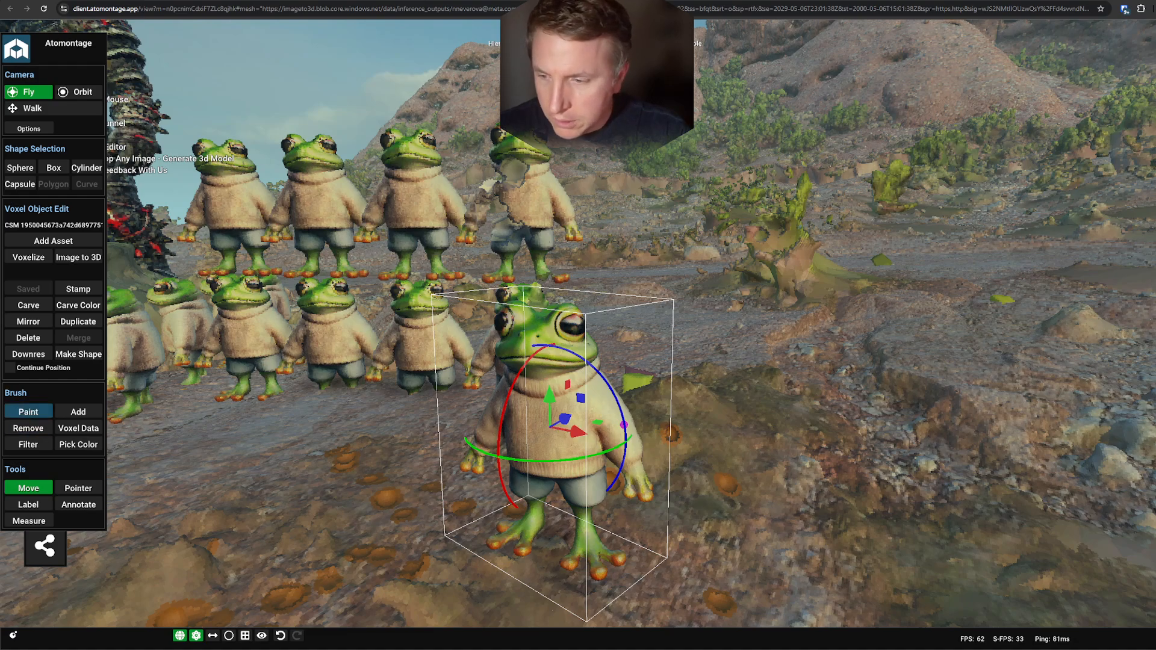
Paint a red stroke on the chest of the selected frog's sweater with a 13.75 cm brush.
{"action": "left_click", "coordinate": [28, 412]}
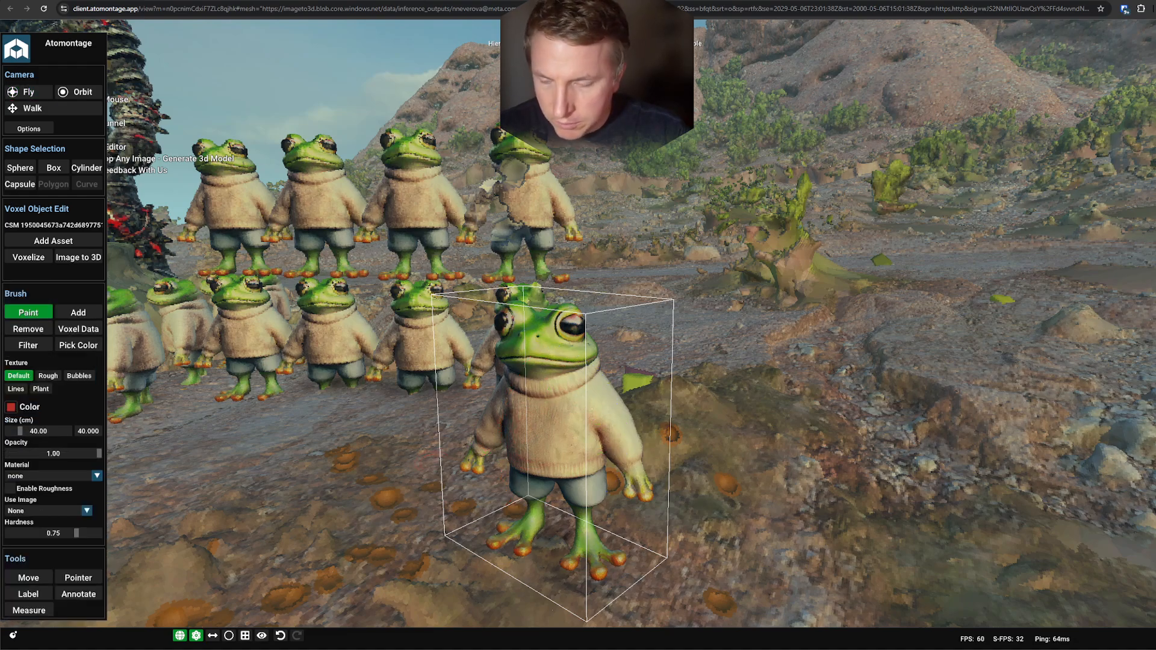
{"action": "left_click_drag", "start_coordinate": [20, 431], "coordinate": [12, 431]}
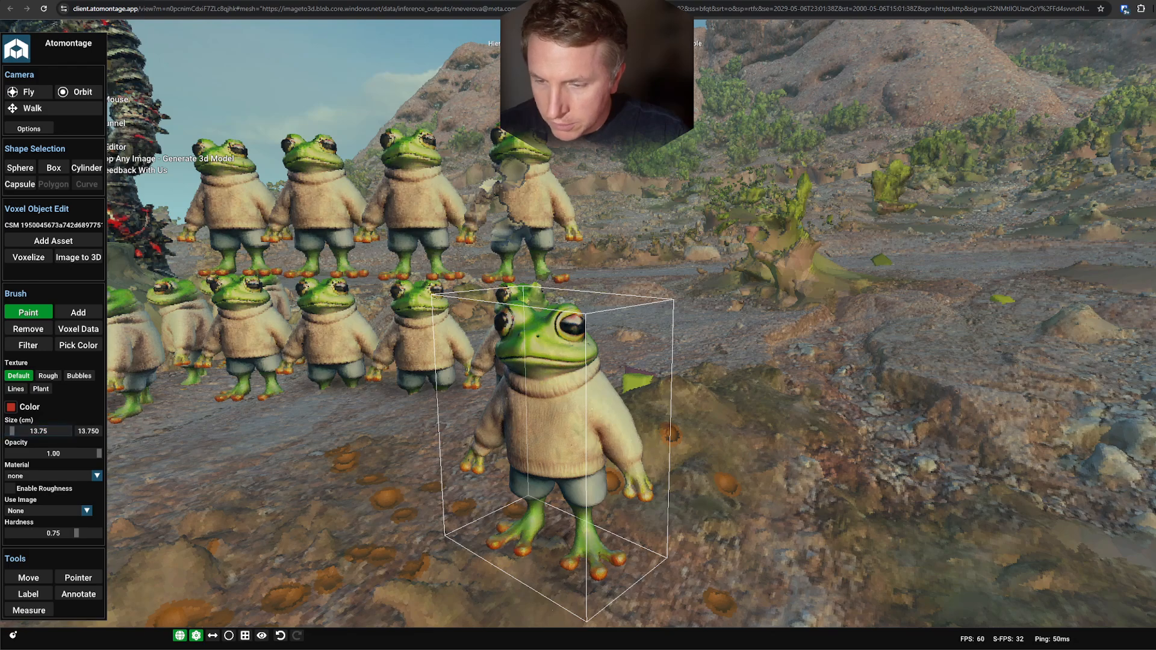
{"action": "left_click_drag", "start_coordinate": [536, 422], "coordinate": [566, 443]}
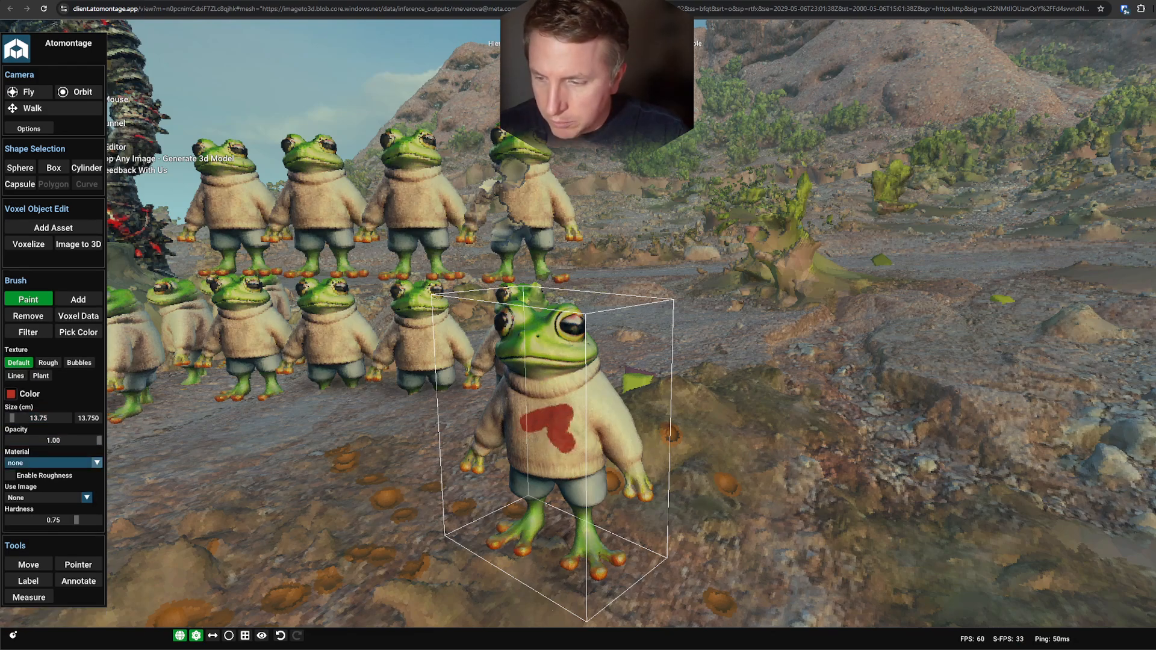
Set the paint material to silver and brush it across the chest of the frog's sweater.
{"action": "left_click", "coordinate": [51, 463]}
{"action": "left_click", "coordinate": [53, 503]}
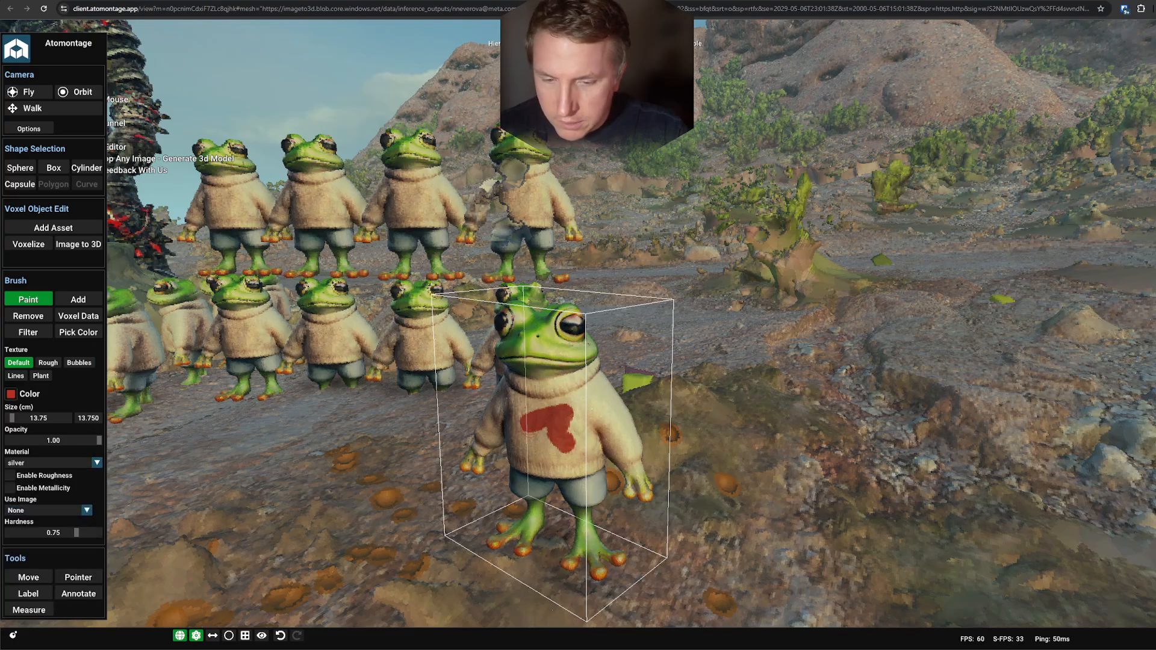
{"action": "mouse_move", "coordinate": [561, 414]}
{"action": "left_mouse_down"}
{"action": "mouse_move", "coordinate": [545, 425]}
{"action": "mouse_move", "coordinate": [560, 468]}
{"action": "left_mouse_up"}
{"action": "mouse_move", "coordinate": [560, 452]}
{"action": "right_mouse_down"}
{"action": "mouse_move", "coordinate": [626, 416]}
{"action": "mouse_move", "coordinate": [509, 408]}
{"action": "right_mouse_up"}
{"action": "left_click_drag", "start_coordinate": [509, 409], "coordinate": [539, 388]}
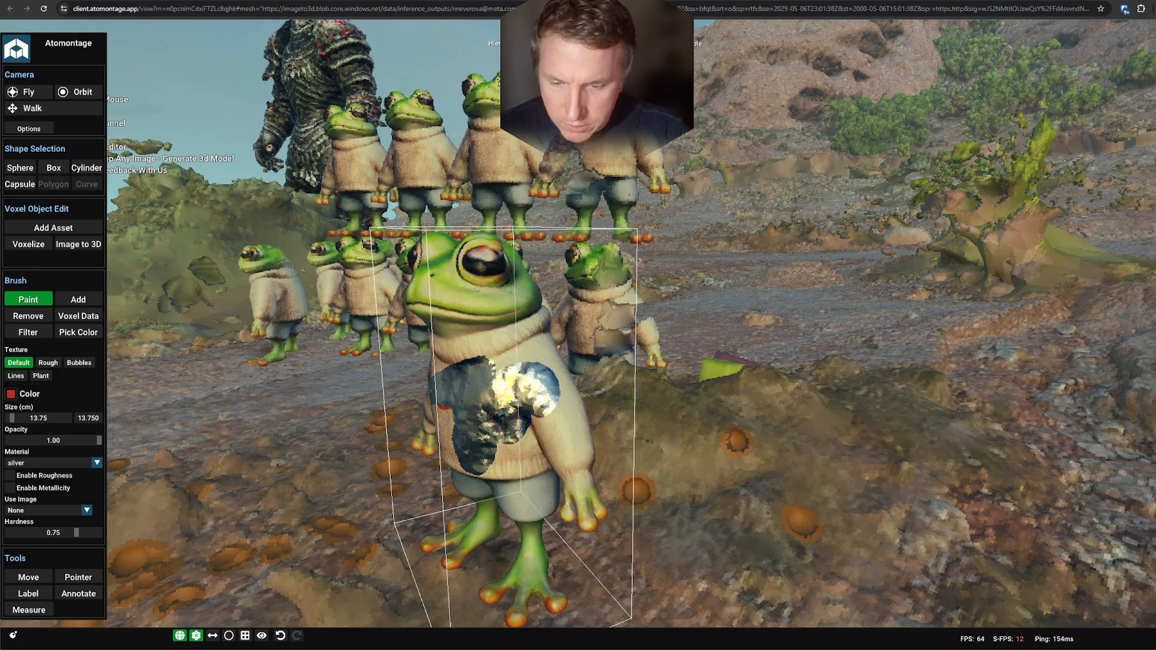
Choose the Concrete Wall image with material none and paint it over part of the silver area on the sweater.
{"action": "key", "text": "a"}
{"action": "key", "text": "s"}
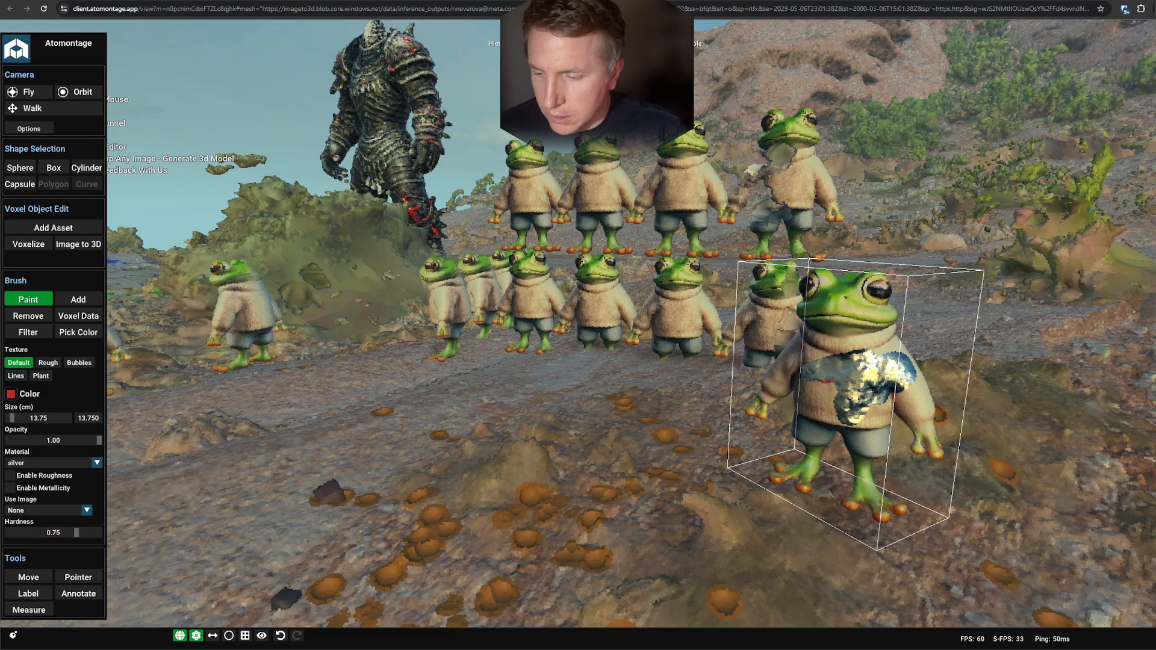
{"action": "left_click", "coordinate": [48, 510]}
{"action": "left_click", "coordinate": [29, 580]}
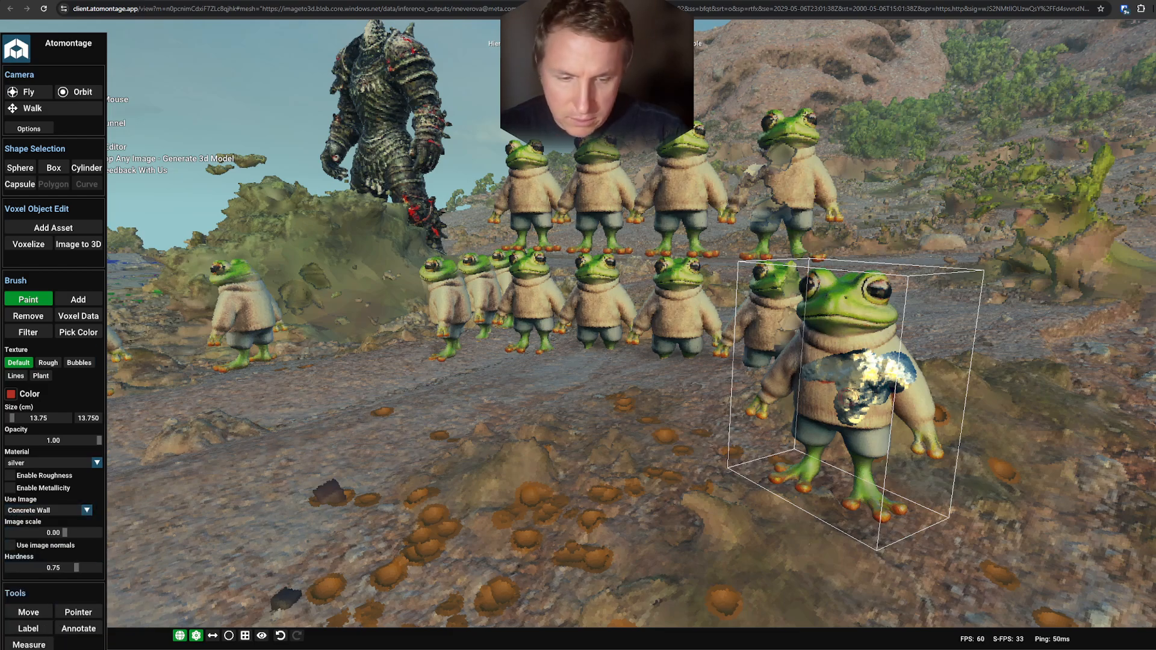
{"action": "left_click", "coordinate": [48, 462]}
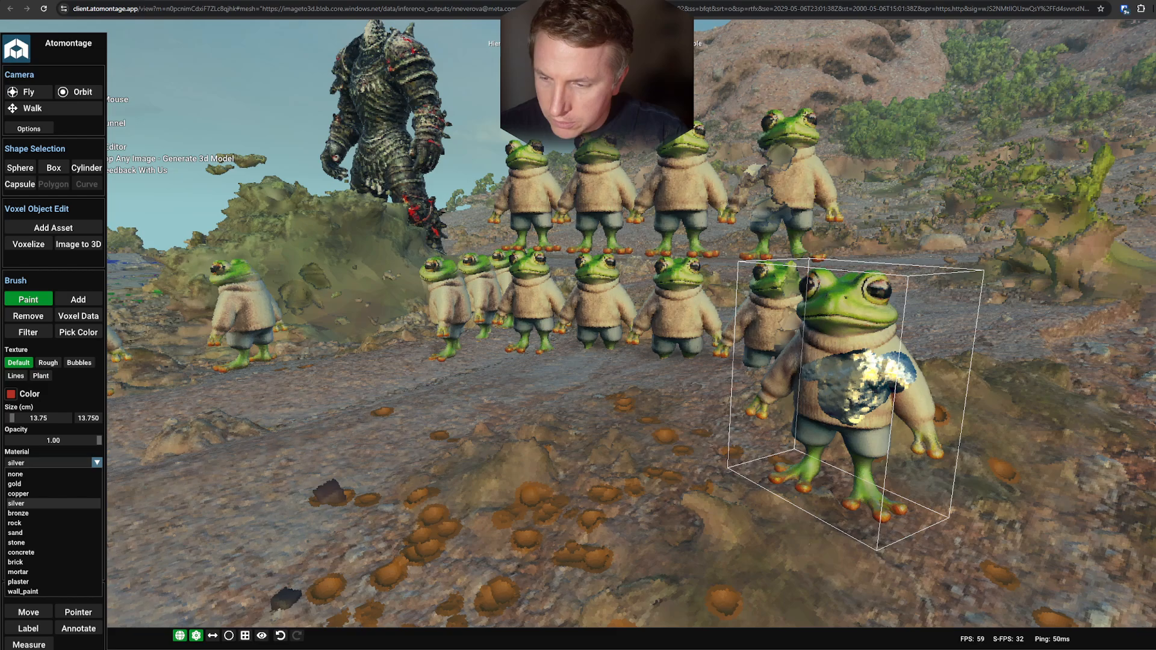
{"action": "left_click", "coordinate": [48, 473]}
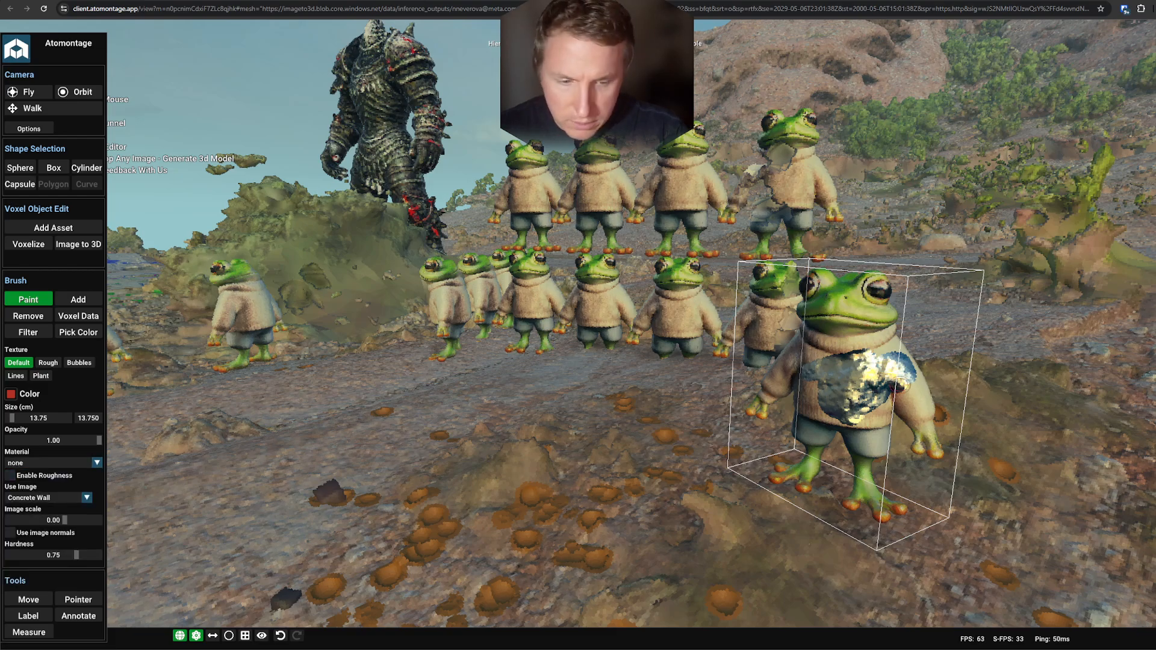
{"action": "left_click_drag", "start_coordinate": [900, 386], "coordinate": [846, 401]}
{"action": "key", "text": "d"}
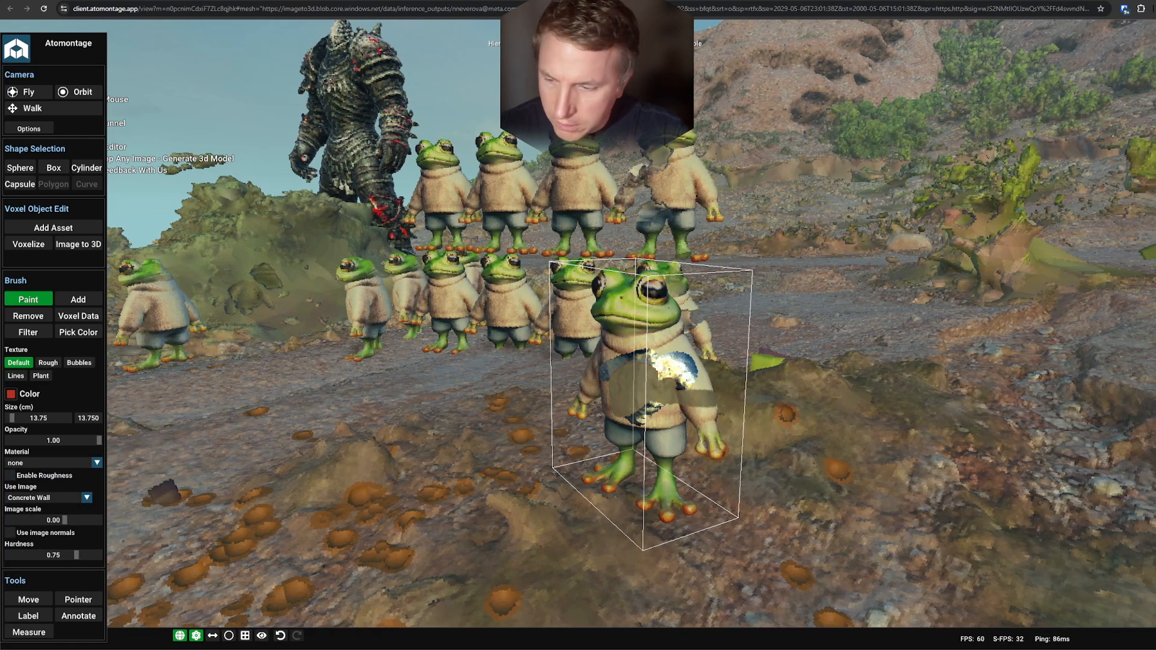
Set the image scale to -2.44, switch the image to Coral Fort and paint it across the sweater's front.
{"action": "left_click", "coordinate": [9, 520]}
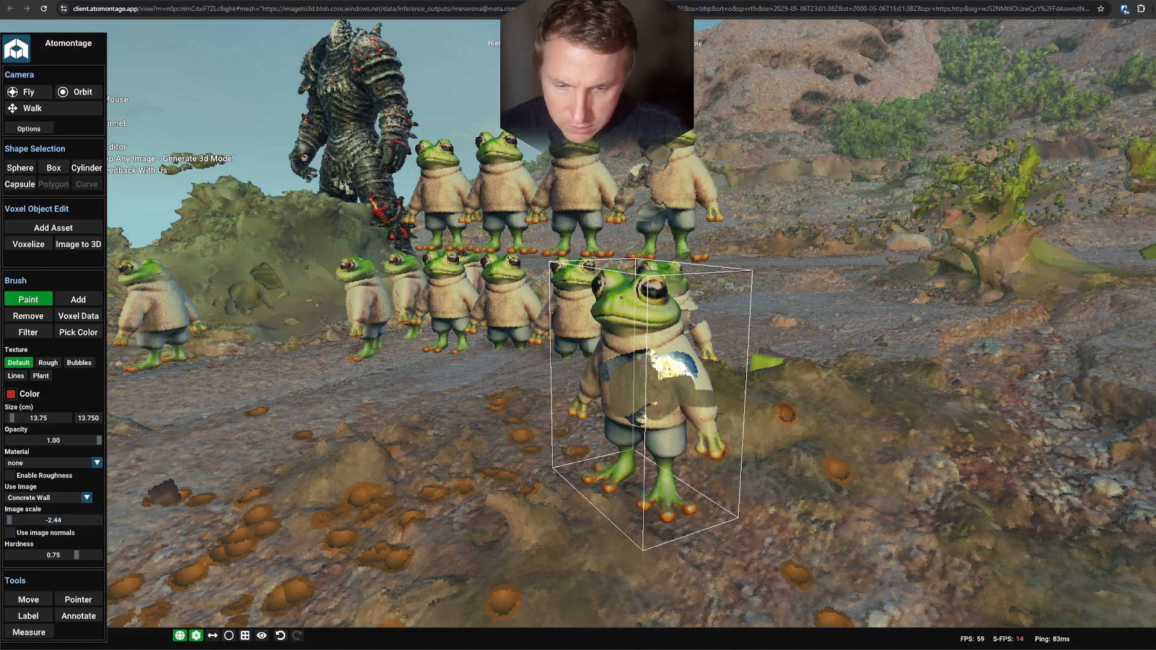
{"action": "left_click", "coordinate": [48, 497]}
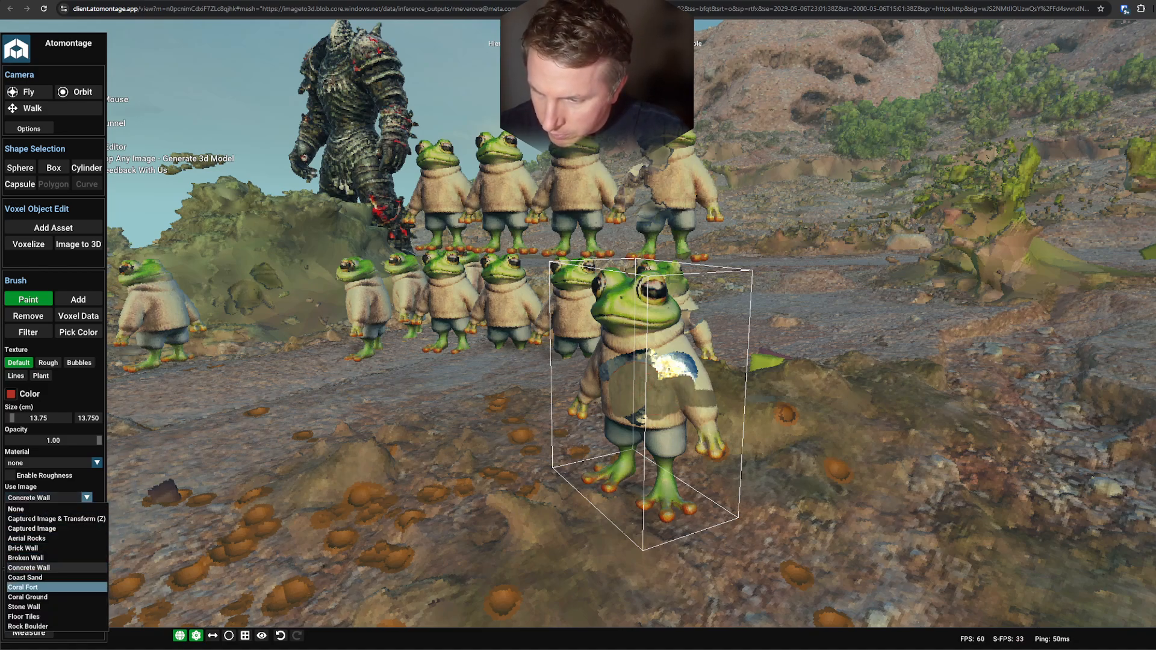
{"action": "left_click", "coordinate": [36, 587]}
{"action": "left_click_drag", "start_coordinate": [669, 368], "coordinate": [641, 385]}
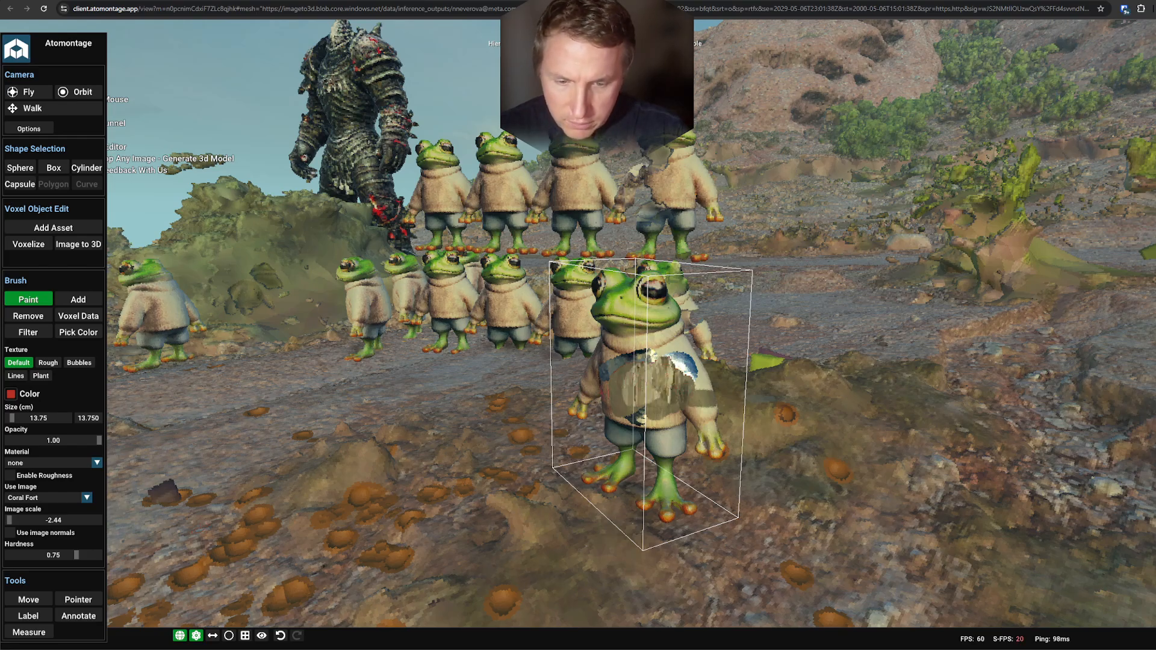
{"action": "right_click_drag", "start_coordinate": [658, 412], "coordinate": [712, 399]}
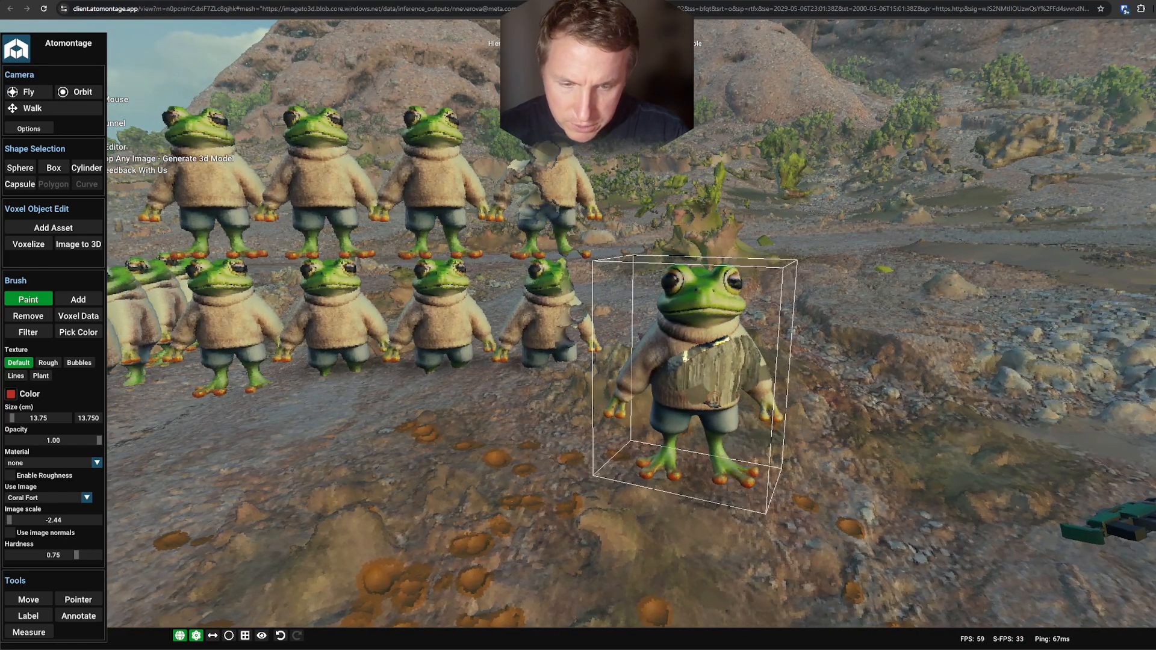
{"action": "left_click_drag", "start_coordinate": [680, 379], "coordinate": [717, 358]}
{"action": "right_click_drag", "start_coordinate": [698, 399], "coordinate": [489, 379]}
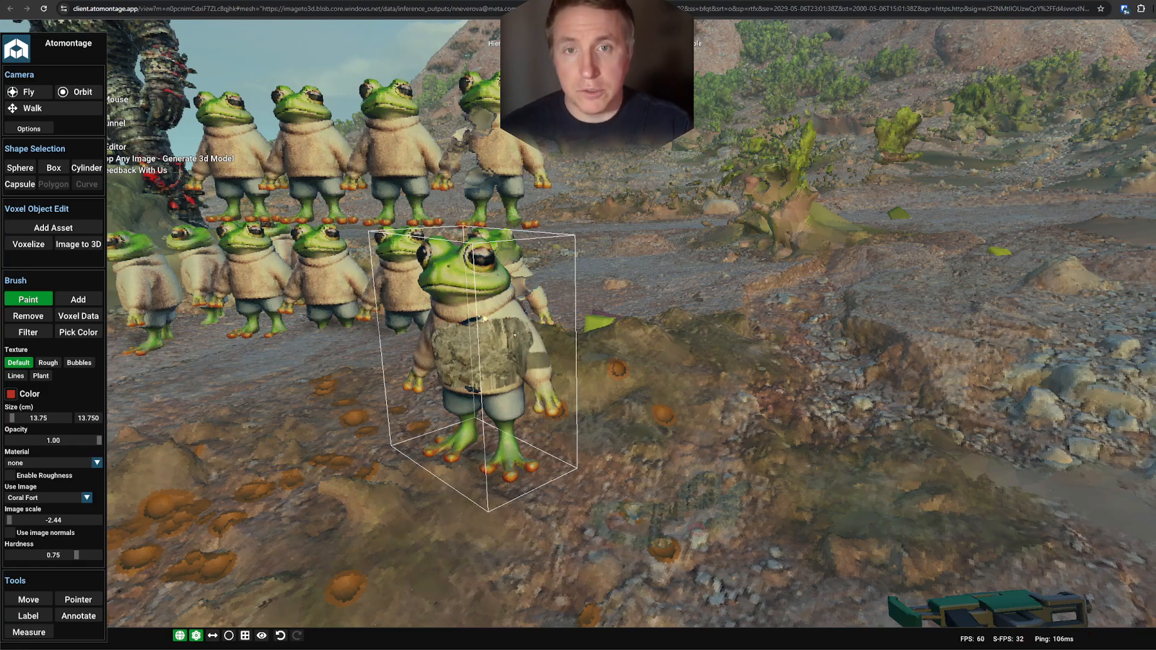
Examine the image-painted sweater up close and from several sides.
{"action": "right_click_drag", "start_coordinate": [515, 335], "coordinate": [506, 398]}
{"action": "key", "text": "w"}
{"action": "mouse_move", "coordinate": [669, 225]}
{"action": "left_mouse_down"}
{"action": "mouse_move", "coordinate": [658, 214]}
{"action": "mouse_move", "coordinate": [639, 278]}
{"action": "left_mouse_up"}
{"action": "key", "text": "w"}
{"action": "key", "text": "d"}
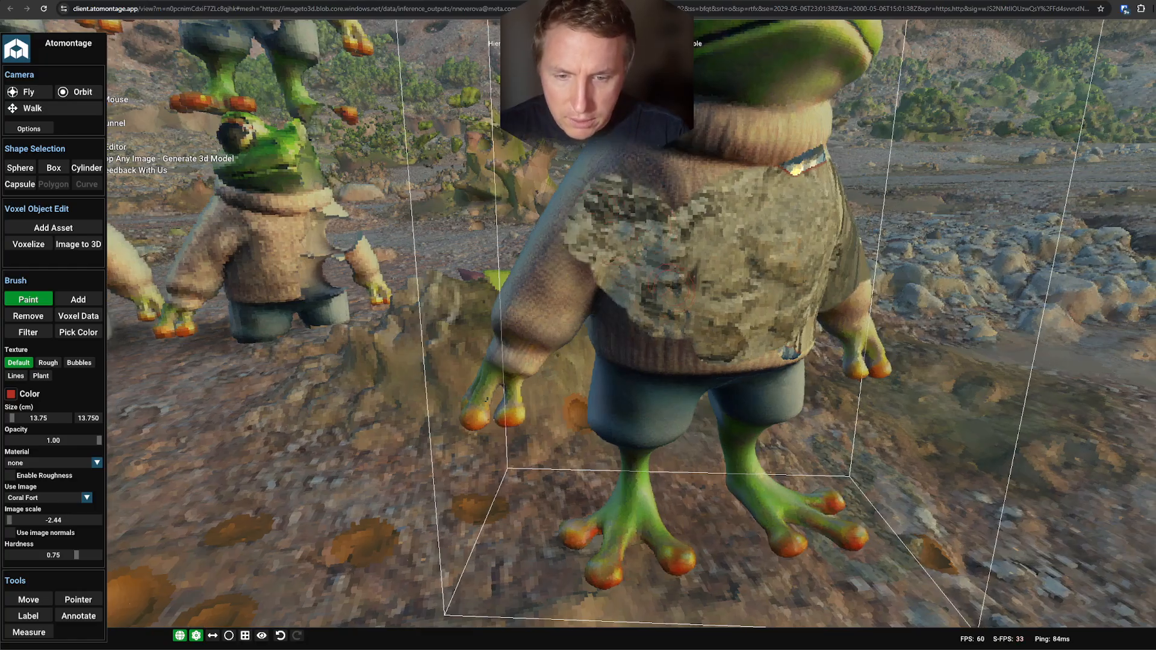
{"action": "key", "text": "w"}
{"action": "key", "text": "s"}
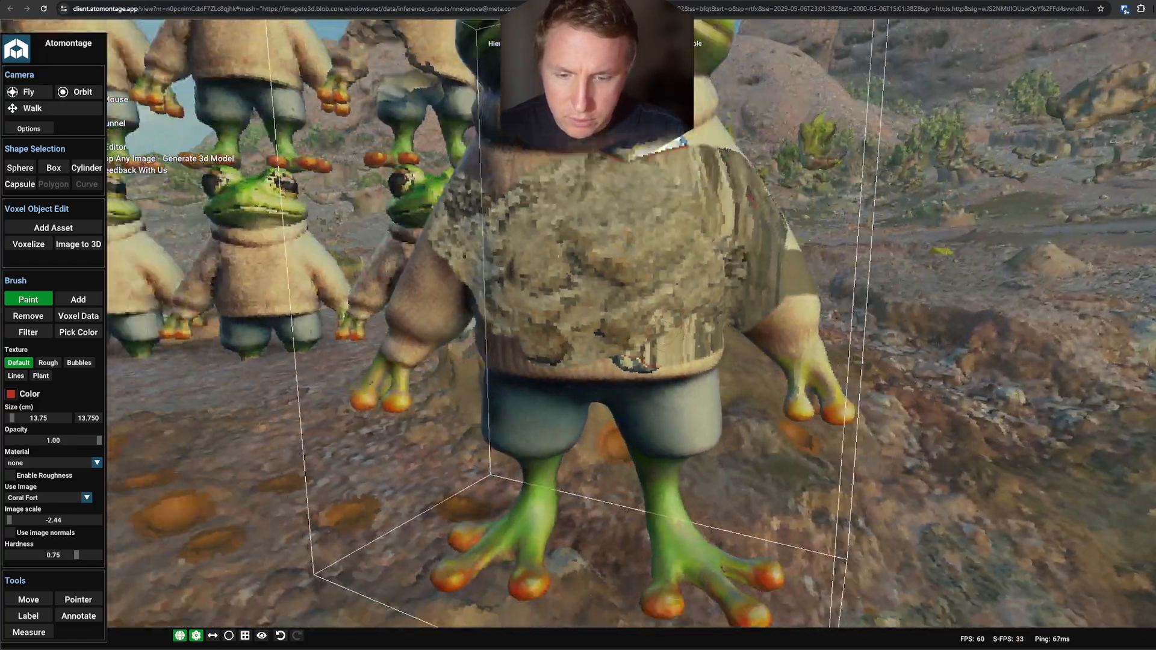
{"action": "key", "text": "w"}
{"action": "key", "text": "d"}
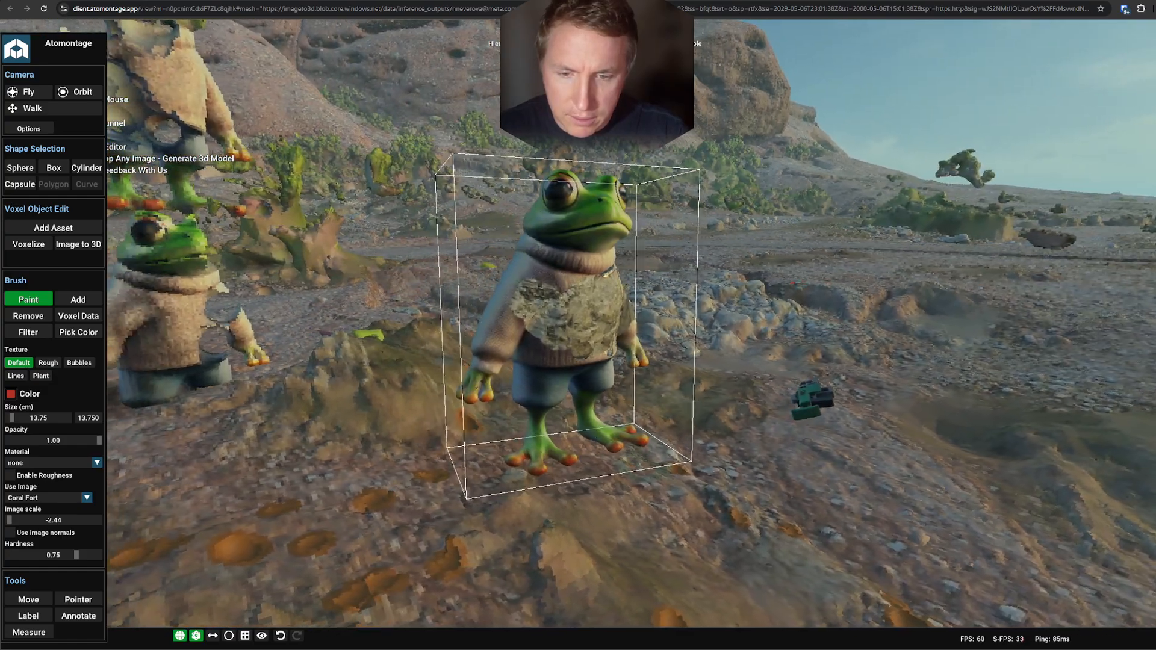
{"action": "key", "text": "w"}
{"action": "key", "text": "s"}
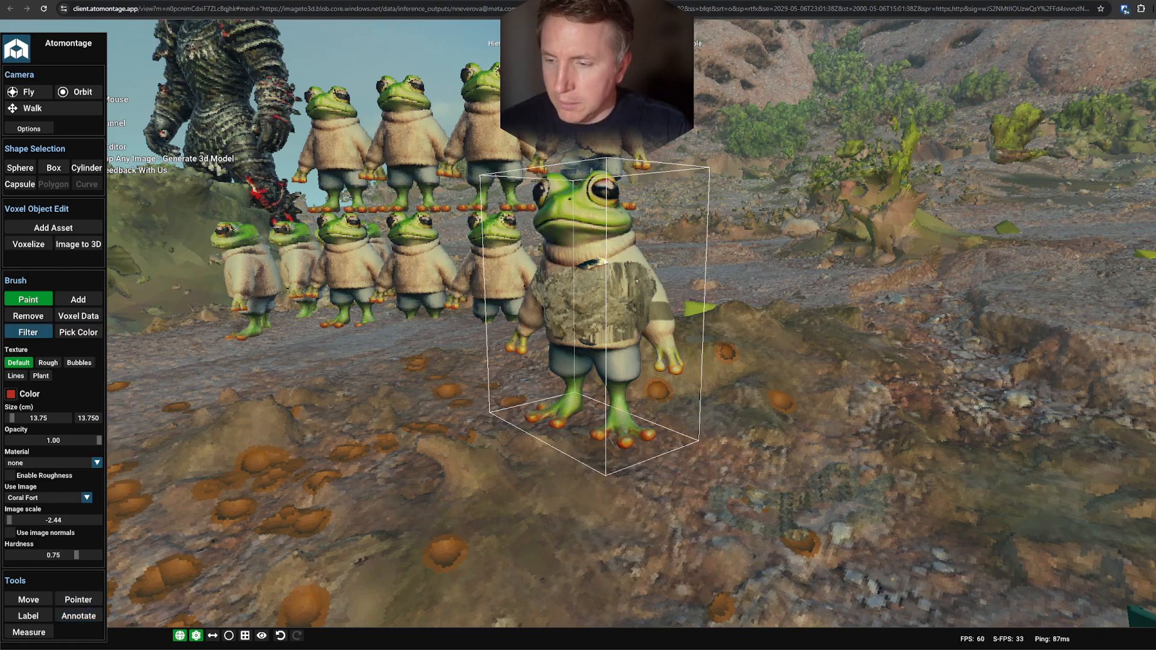
Leave the Paint brush and make a box shape selection from the painted frog object.
{"action": "left_click", "coordinate": [29, 299]}
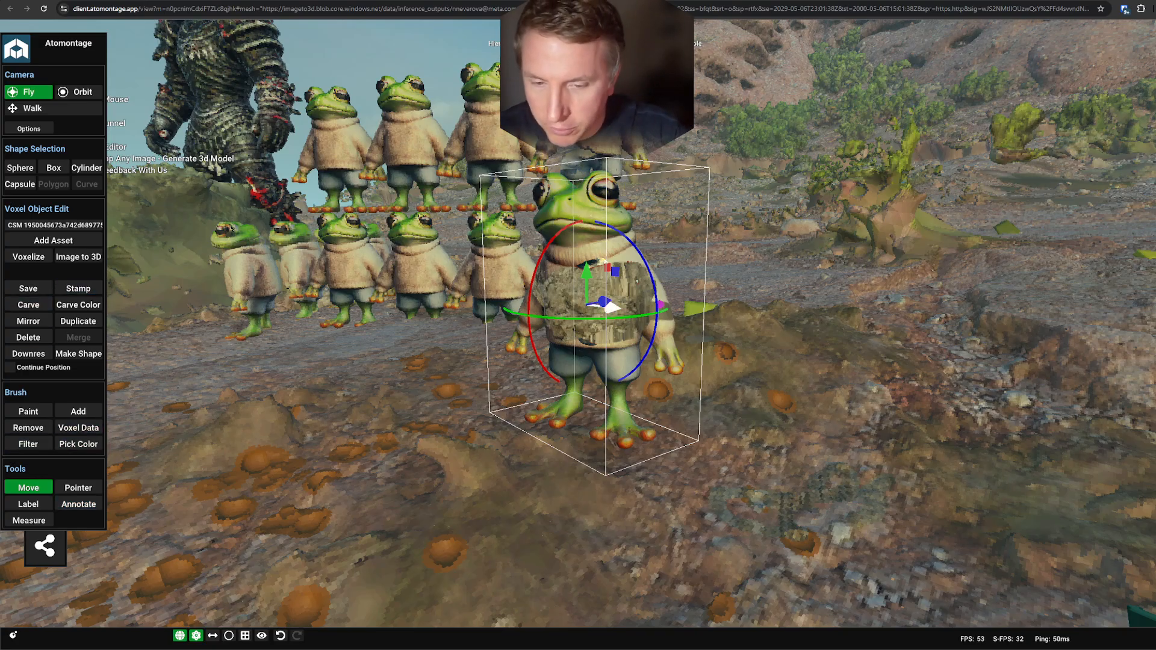
{"action": "key", "text": "w"}
{"action": "key", "text": "s"}
{"action": "key", "text": "a"}
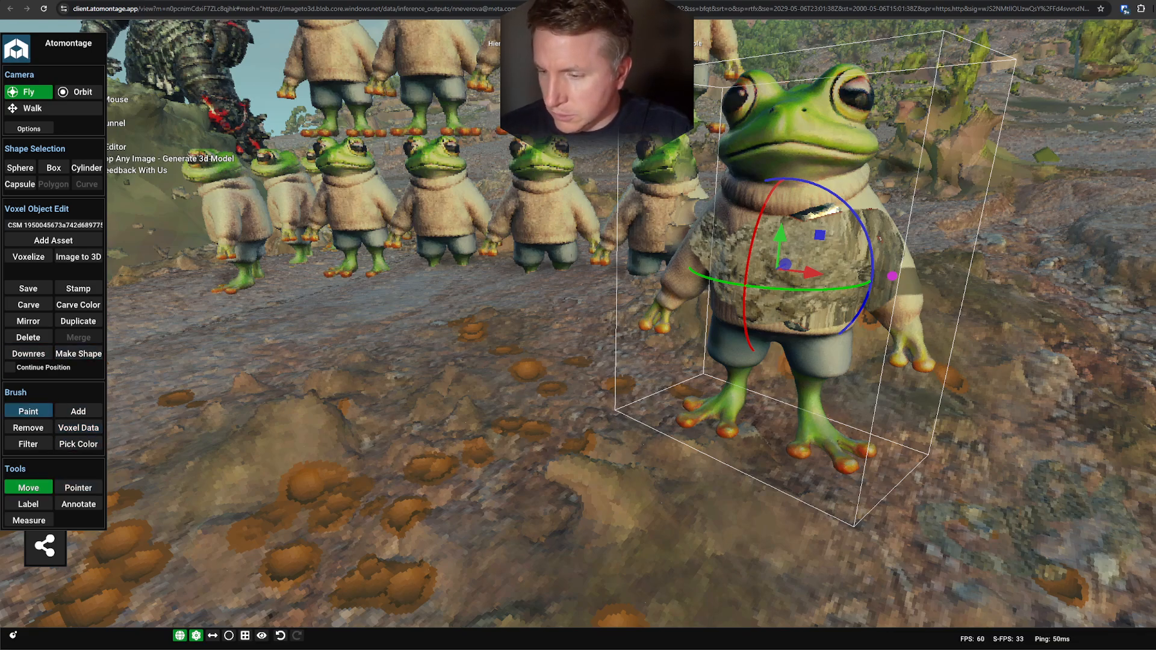
{"action": "left_click", "coordinate": [79, 353]}
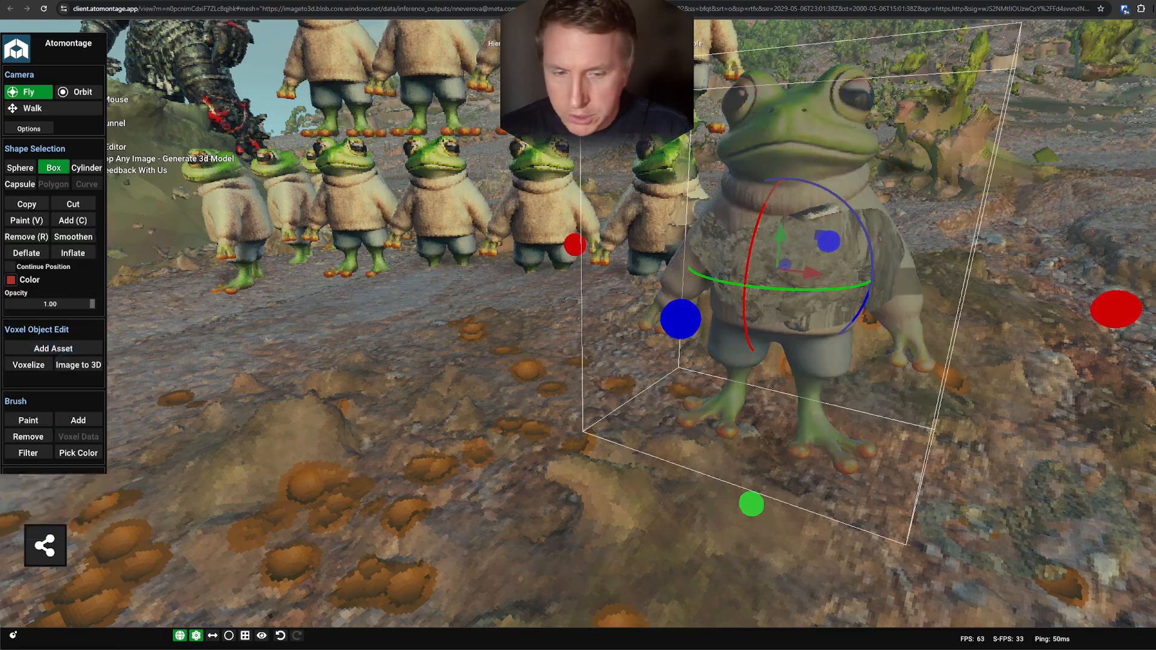
{"action": "key", "text": "s"}
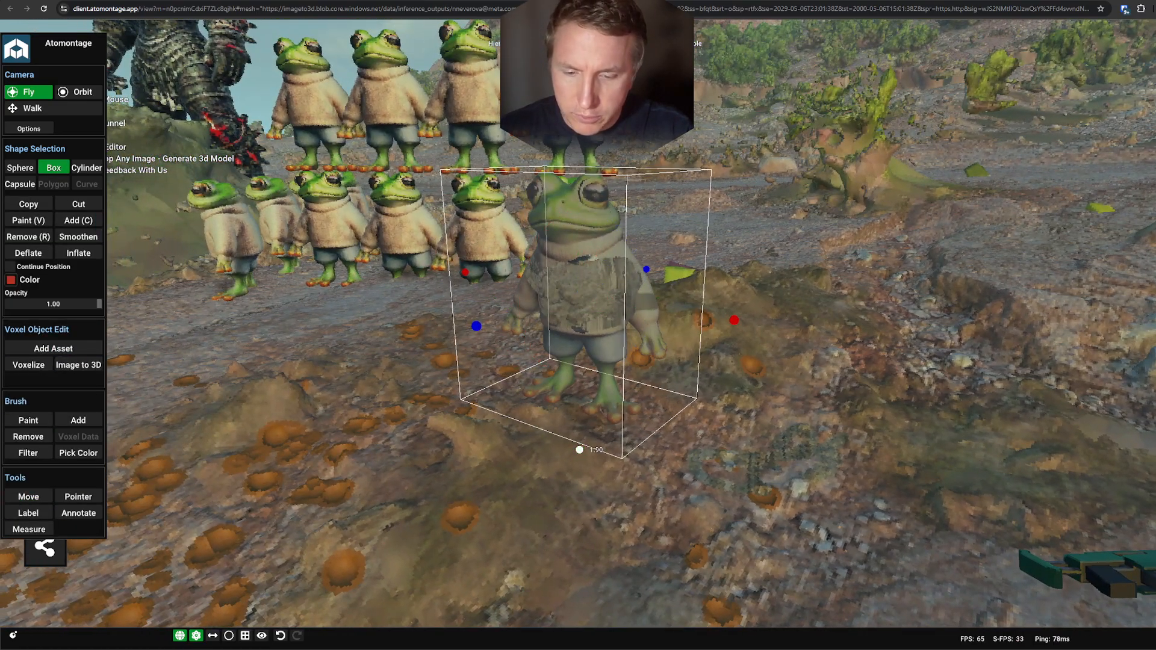
Raise the underside of the box selection and adjust the box so it encloses only the frog's head.
{"action": "left_click_drag", "start_coordinate": [579, 450], "coordinate": [578, 298]}
{"action": "left_click_drag", "start_coordinate": [521, 235], "coordinate": [530, 255]}
{"action": "key", "text": "d"}
{"action": "right_click_drag", "start_coordinate": [530, 256], "coordinate": [355, 267]}
{"action": "key", "text": "w"}
{"action": "key", "text": "s"}
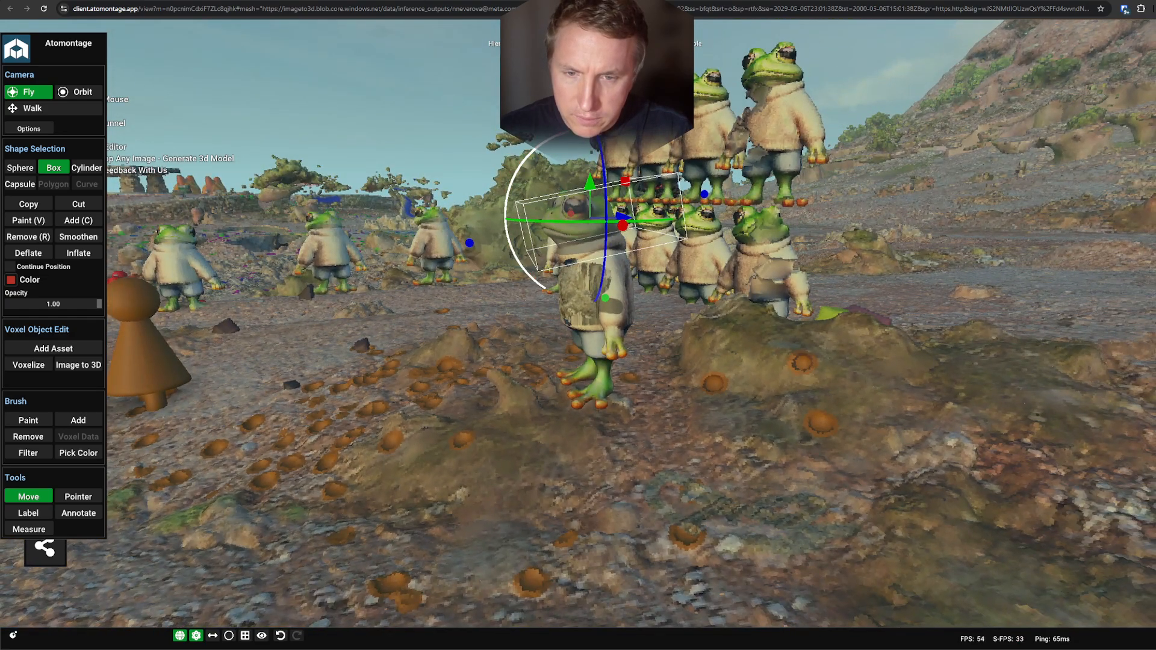
{"action": "left_click_drag", "start_coordinate": [574, 141], "coordinate": [572, 128]}
{"action": "key", "text": "a"}
{"action": "right_click_drag", "start_coordinate": [572, 128], "coordinate": [722, 127]}
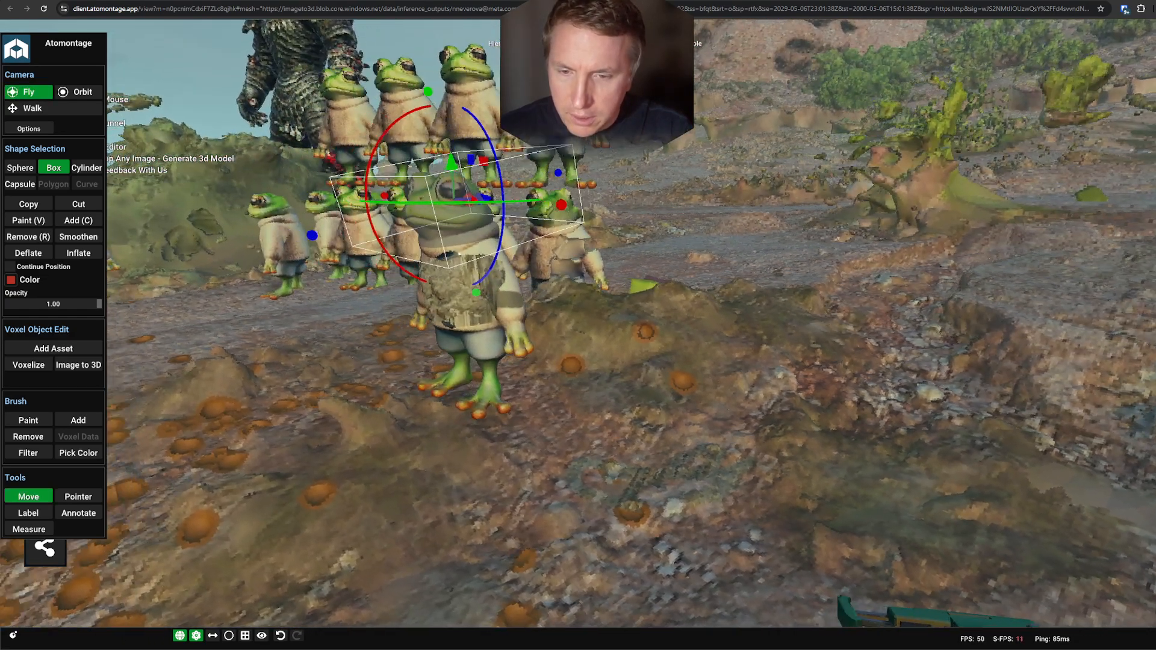
Copy the boxed frog head as a separate voxel object and slide it sideways off the frog's body.
{"action": "key", "text": "a"}
{"action": "key", "text": "c"}
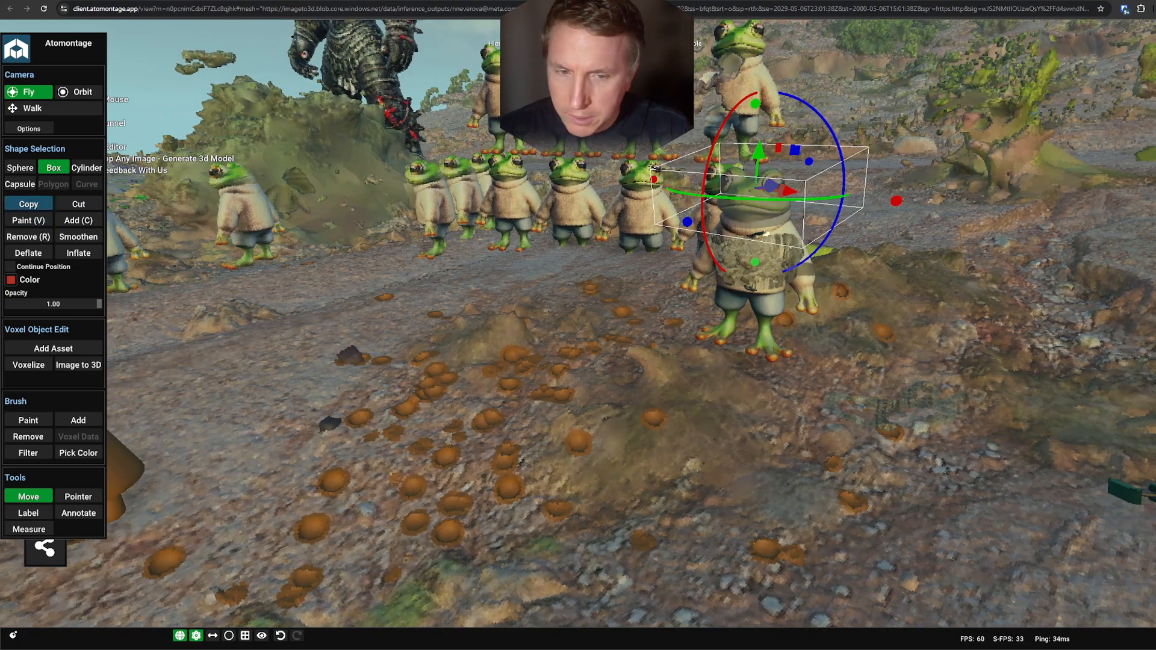
{"action": "left_click", "coordinate": [28, 204]}
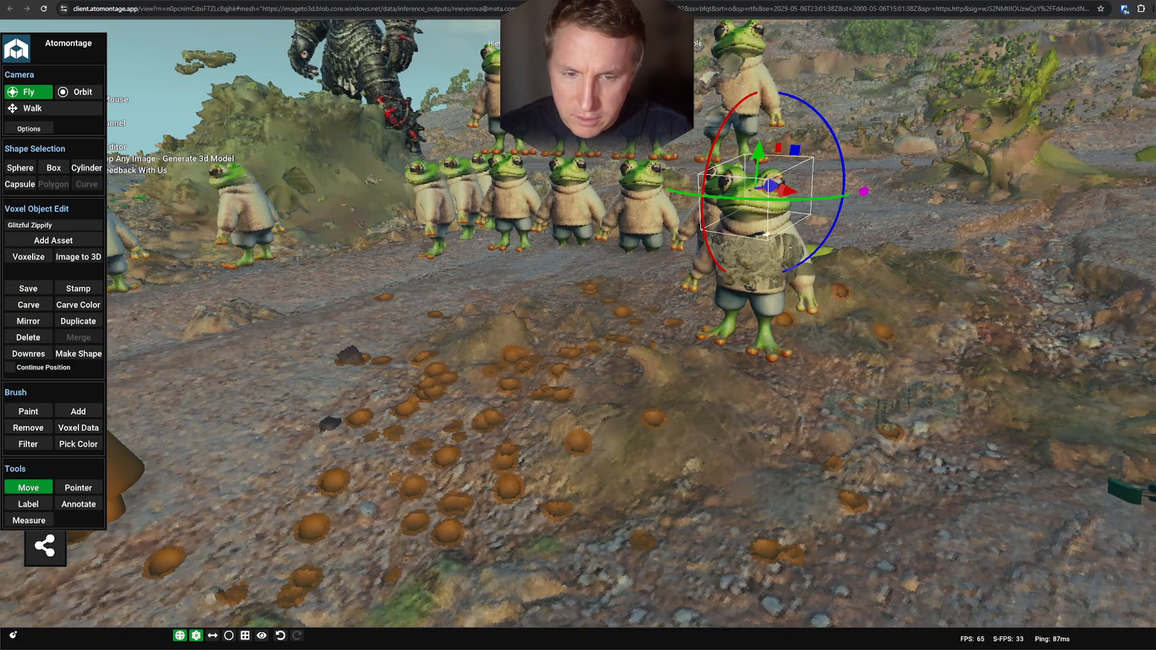
{"action": "key", "text": "a"}
{"action": "right_click_drag", "start_coordinate": [421, 233], "coordinate": [568, 232]}
{"action": "left_click_drag", "start_coordinate": [567, 234], "coordinate": [472, 235]}
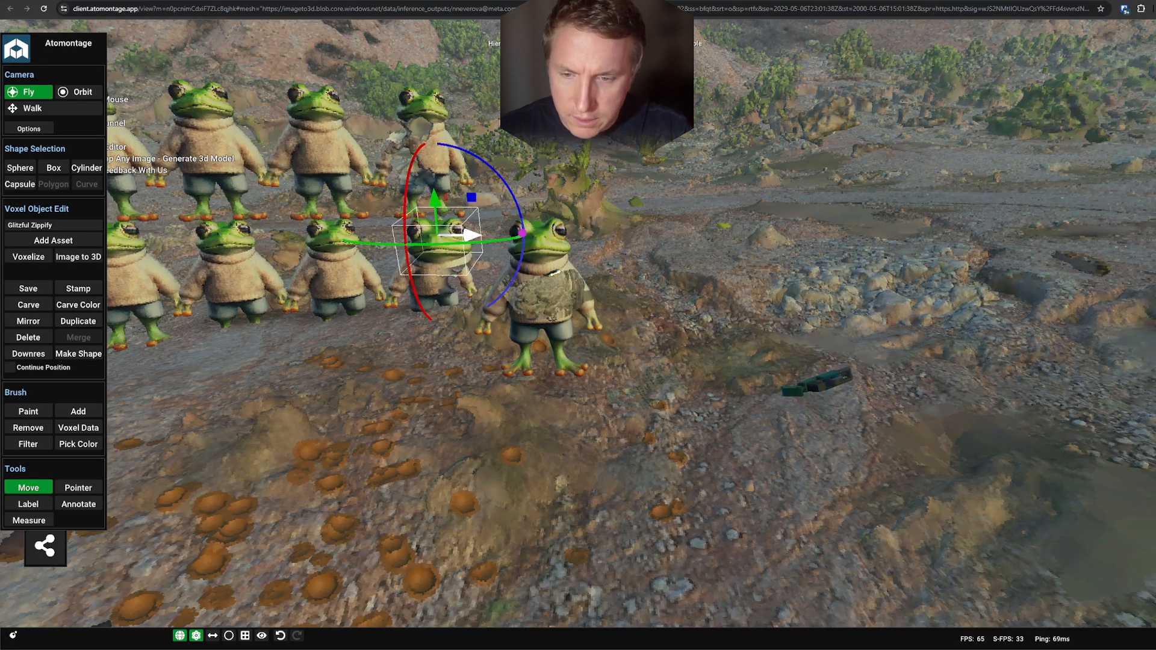
Move the copied head forward into the open ground beside the painted frog.
{"action": "key", "text": "w"}
{"action": "right_click_drag", "start_coordinate": [471, 235], "coordinate": [589, 292]}
{"action": "key", "text": "d"}
{"action": "key", "text": "a"}
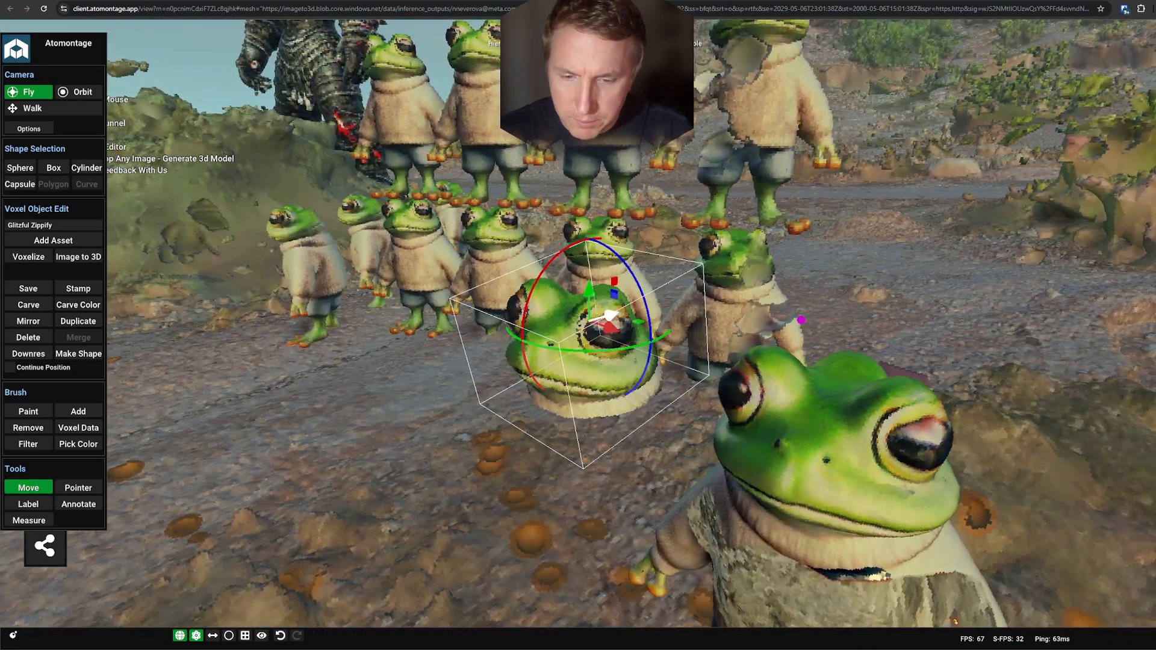
{"action": "left_click_drag", "start_coordinate": [609, 315], "coordinate": [380, 385]}
{"action": "key", "text": "s"}
{"action": "key", "text": "a"}
{"action": "right_click_drag", "start_coordinate": [379, 385], "coordinate": [476, 379]}
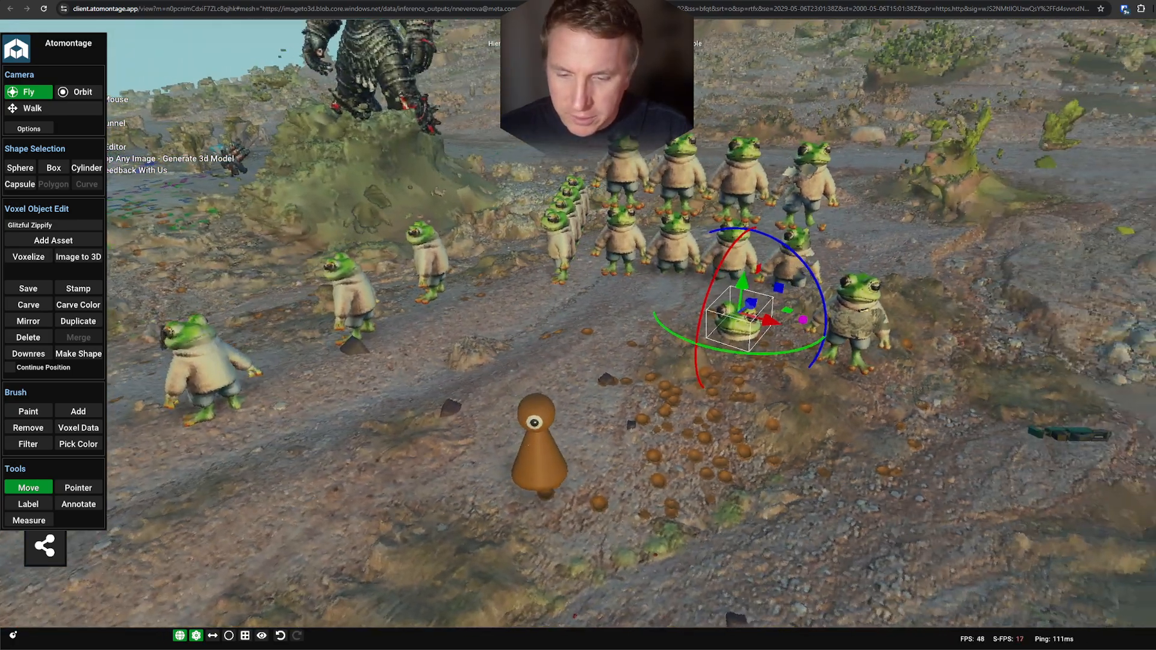
Move the copied frog head across the ground to the brown player avatar, placing it beside the avatar's head.
{"action": "key", "text": "d"}
{"action": "left_click_drag", "start_coordinate": [720, 313], "coordinate": [533, 369]}
{"action": "key", "text": "a"}
{"action": "right_click_drag", "start_coordinate": [533, 369], "coordinate": [602, 422]}
{"action": "key", "text": "w"}
{"action": "key", "text": "d"}
{"action": "key", "text": "s"}
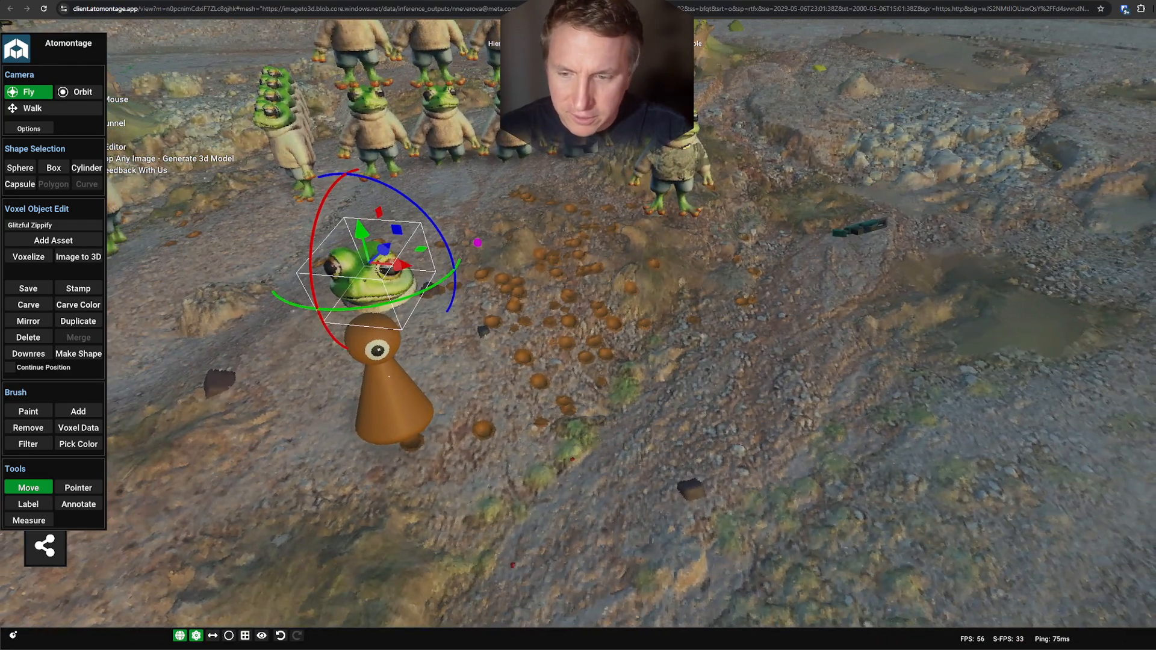
{"action": "left_click_drag", "start_coordinate": [399, 265], "coordinate": [366, 258]}
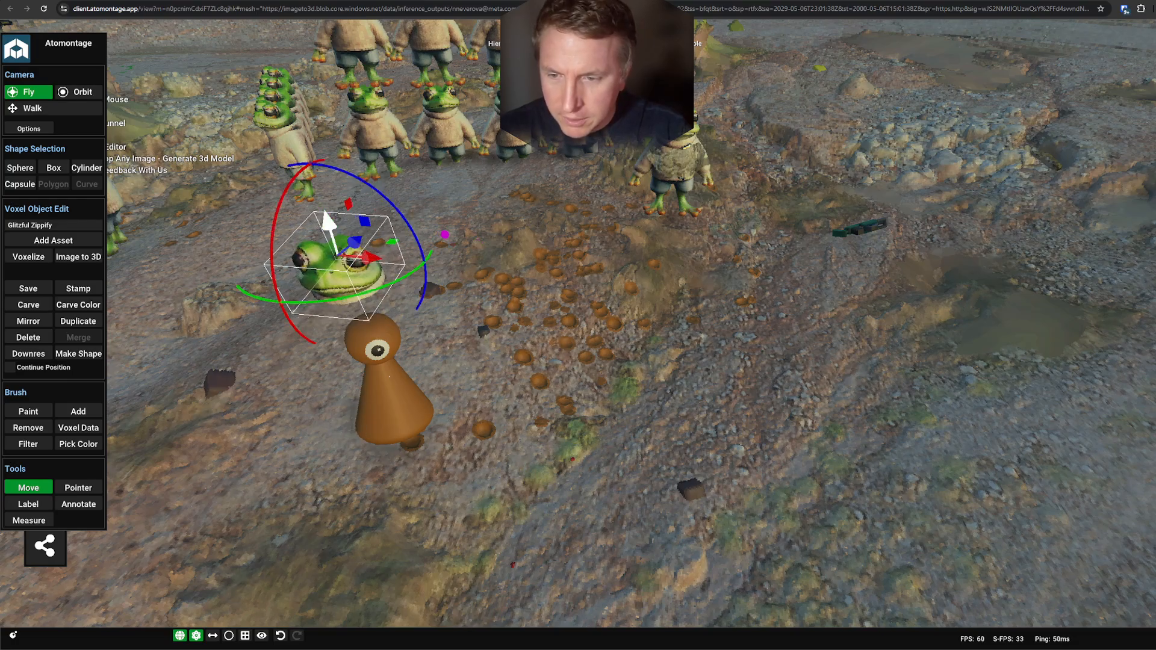
Rotate the frog head about its vertical axis to line up with the direction the avatar faces.
{"action": "key", "text": "a"}
{"action": "right_click_drag", "start_coordinate": [345, 275], "coordinate": [463, 295]}
{"action": "key", "text": "s"}
{"action": "key", "text": "w"}
{"action": "right_click_drag", "start_coordinate": [624, 247], "coordinate": [717, 256]}
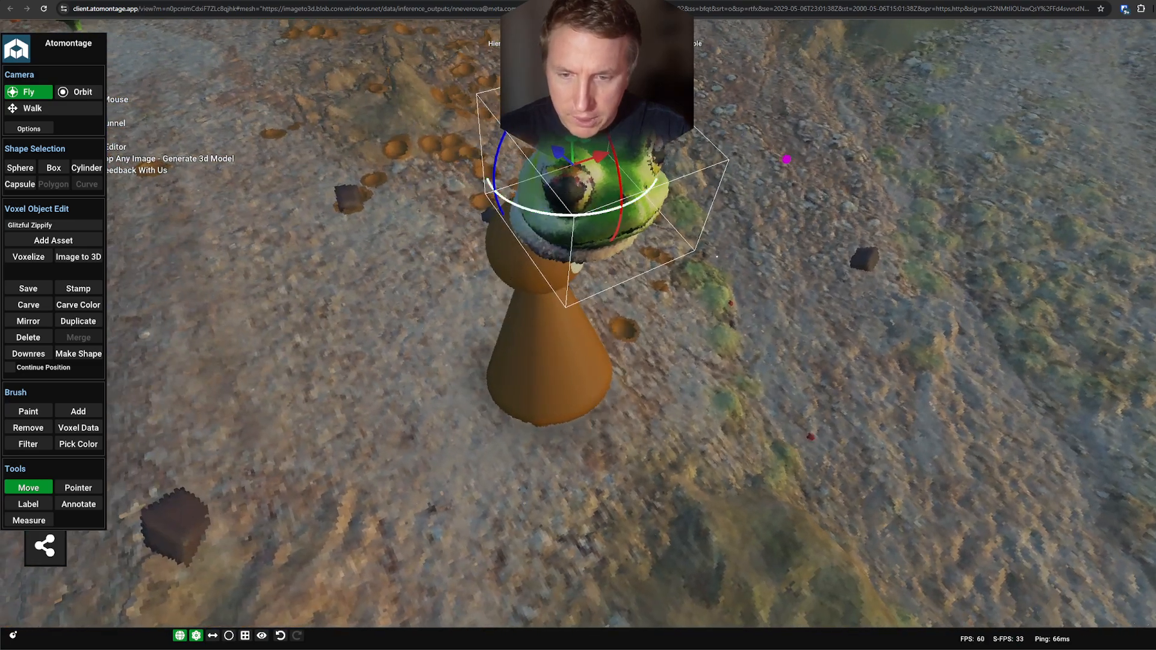
{"action": "left_click_drag", "start_coordinate": [487, 178], "coordinate": [495, 191]}
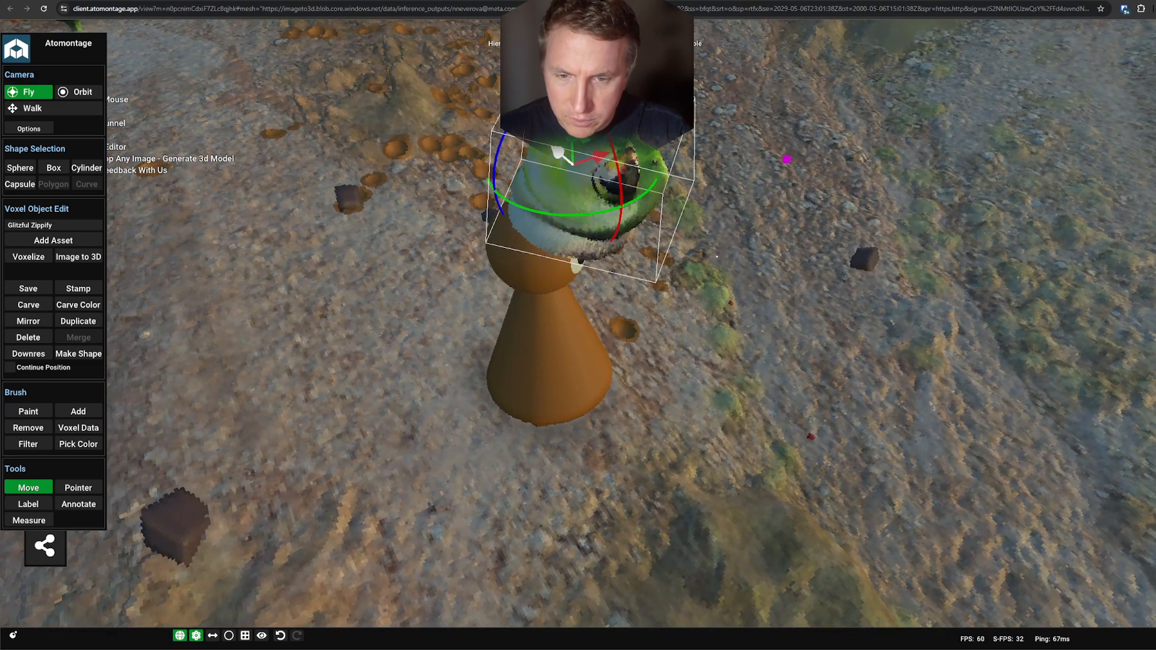
Slide the frog head horizontally until it sits above the avatar's own head.
{"action": "right_click_drag", "start_coordinate": [716, 256], "coordinate": [332, 289]}
{"action": "key", "text": "a"}
{"action": "left_click_drag", "start_coordinate": [464, 201], "coordinate": [542, 180]}
{"action": "key", "text": "d"}
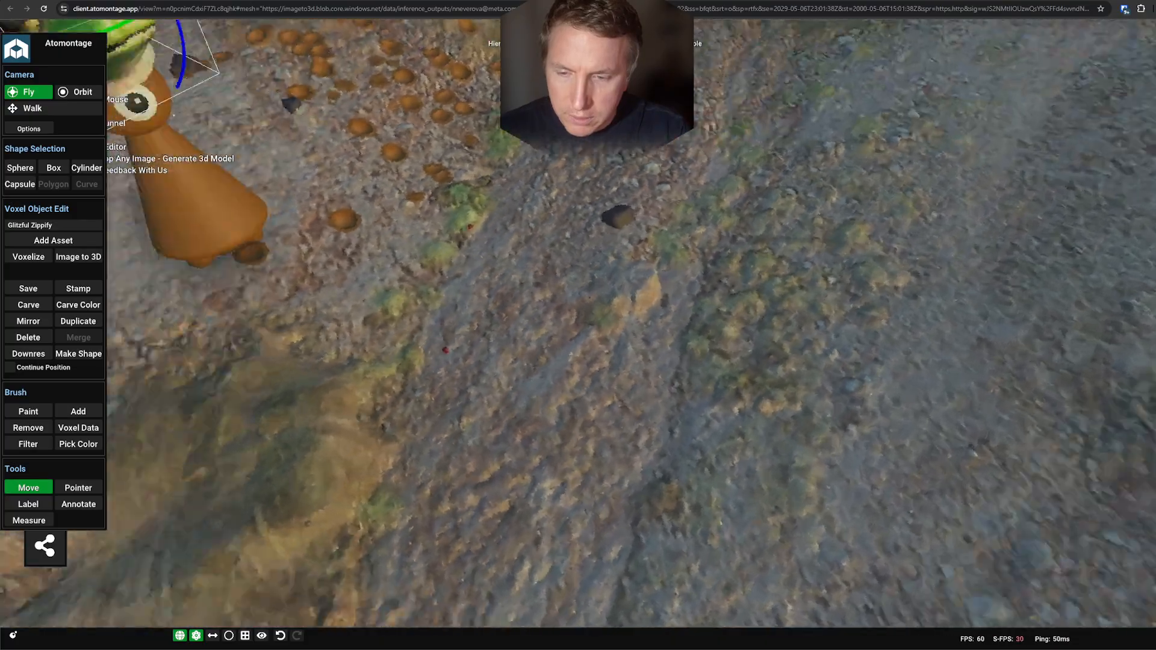
{"action": "right_click_drag", "start_coordinate": [487, 196], "coordinate": [355, 114]}
{"action": "key", "text": "w"}
{"action": "key", "text": "s"}
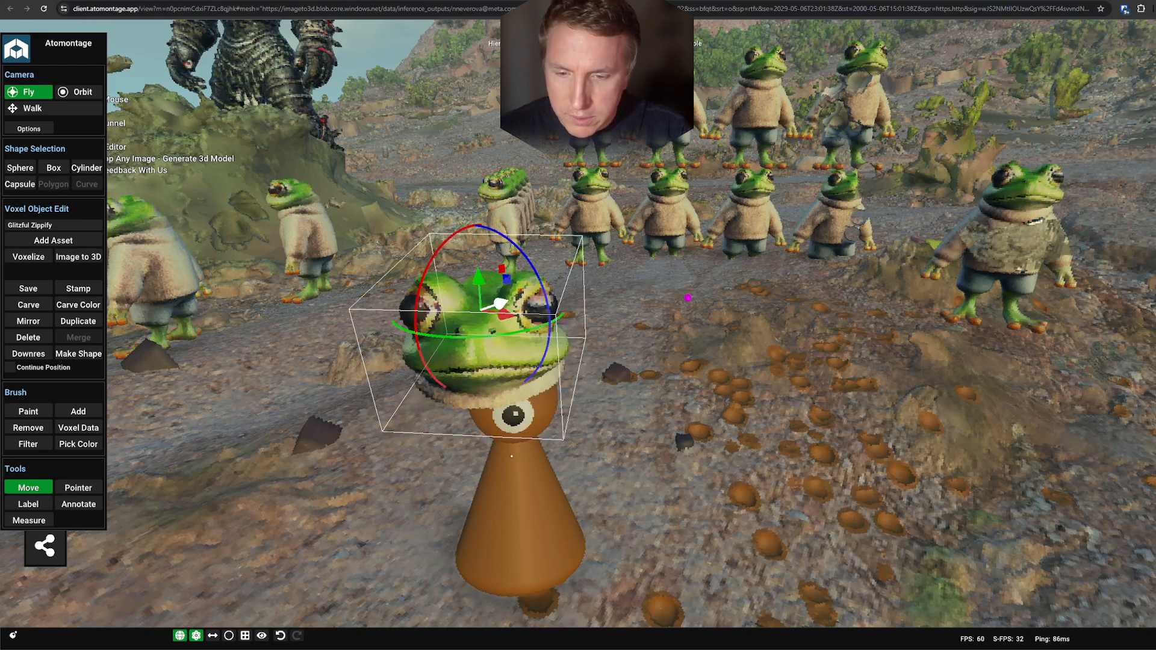
Lower the frog head onto the avatar so it encloses the avatar's round head.
{"action": "key", "text": "a"}
{"action": "right_click_drag", "start_coordinate": [512, 325], "coordinate": [855, 313]}
{"action": "key", "text": "w"}
{"action": "key", "text": "s"}
{"action": "left_click_drag", "start_coordinate": [626, 294], "coordinate": [625, 328]}
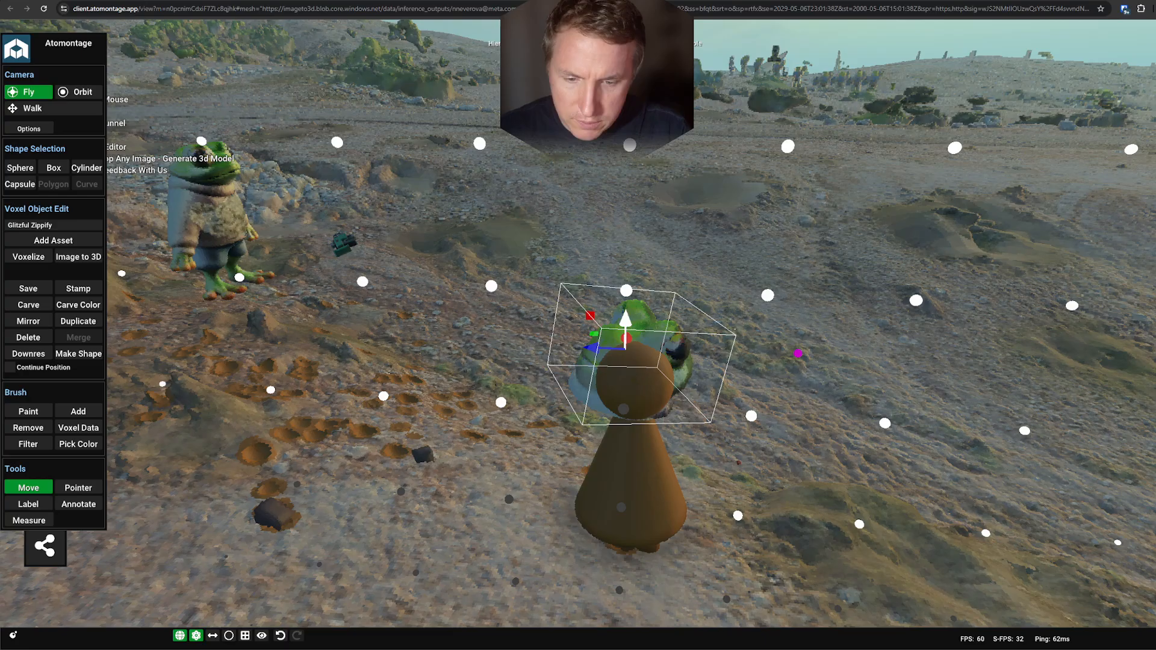
Shift the frog head to centre it on the avatar's neck and fine-tune its height.
{"action": "right_click_drag", "start_coordinate": [626, 337], "coordinate": [723, 343]}
{"action": "key", "text": "a"}
{"action": "left_click_drag", "start_coordinate": [728, 329], "coordinate": [752, 340]}
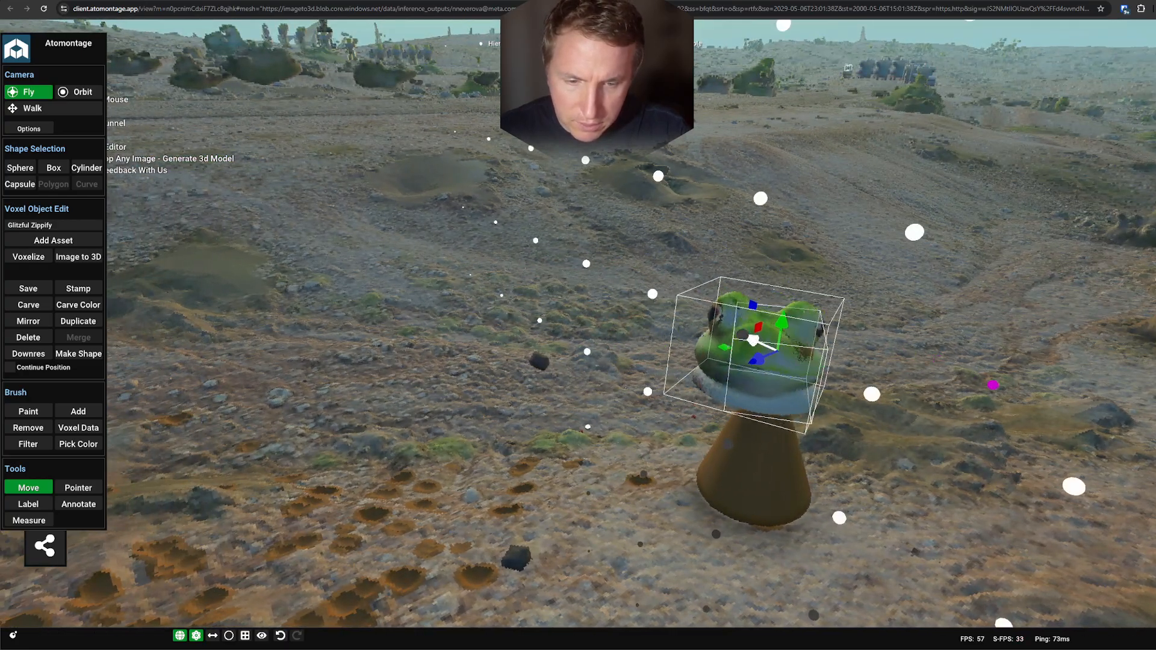
{"action": "key", "text": "d"}
{"action": "right_click_drag", "start_coordinate": [753, 340], "coordinate": [536, 325]}
{"action": "left_click_drag", "start_coordinate": [513, 271], "coordinate": [514, 258]}
Select the avatar's own Head object inside the frog head and check how the two fit together.
{"action": "right_click_drag", "start_coordinate": [513, 258], "coordinate": [548, 289]}
{"action": "key", "text": "w"}
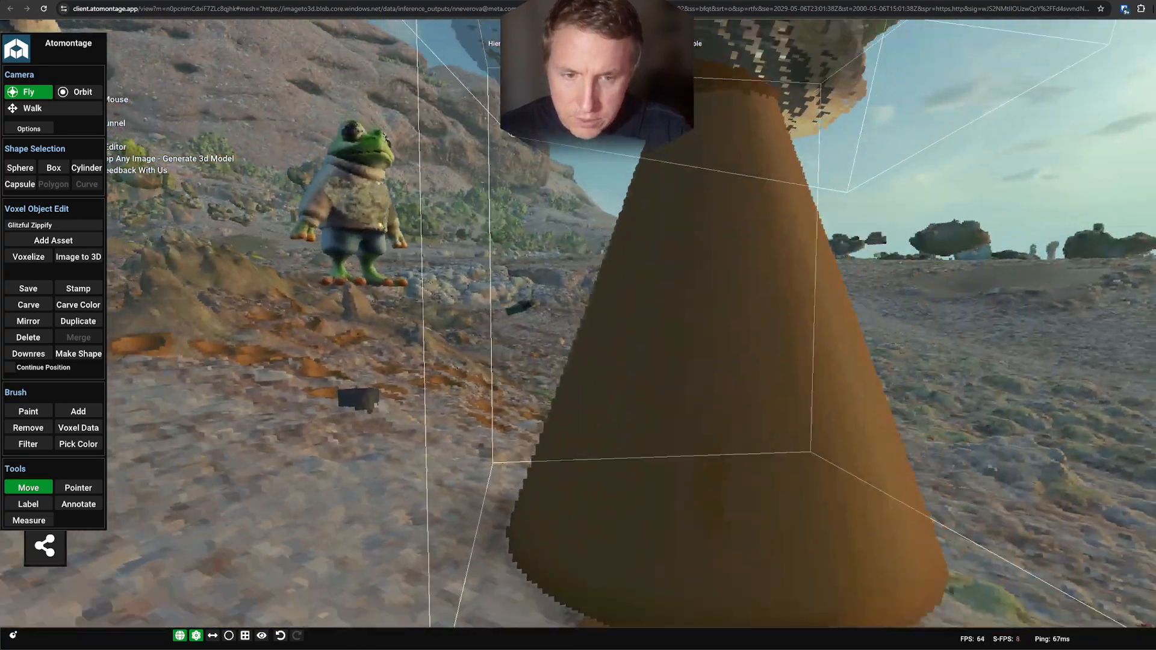
{"action": "key", "text": "s"}
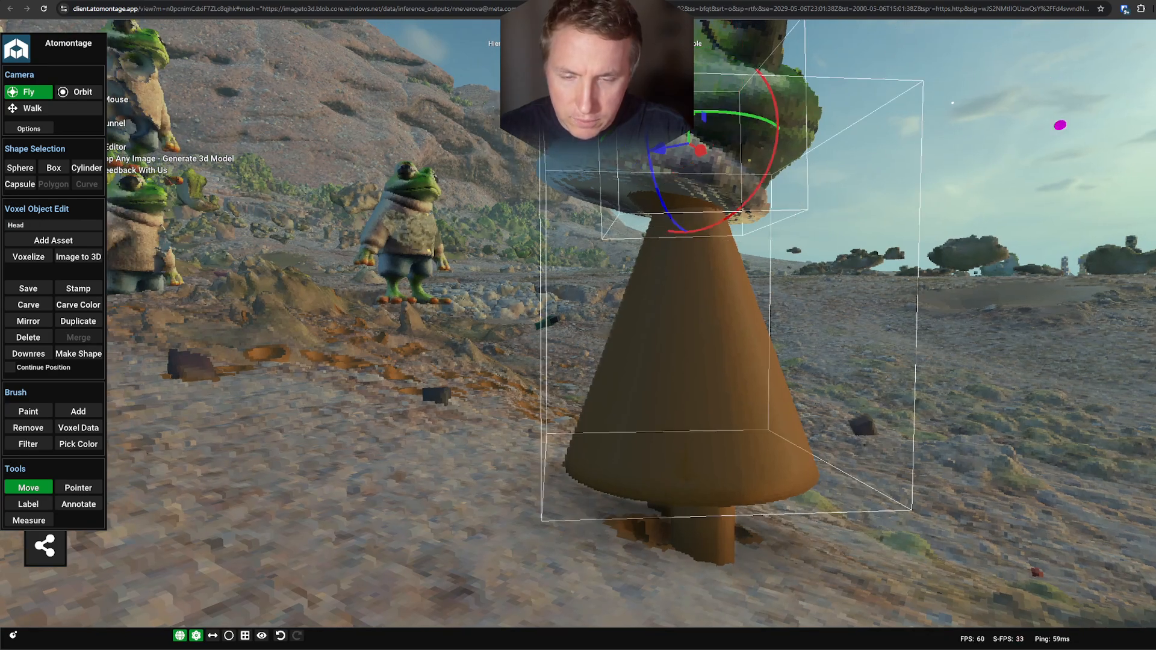
{"action": "key", "text": "d"}
{"action": "key", "text": "s"}
{"action": "right_click_drag", "start_coordinate": [626, 181], "coordinate": [542, 155]}
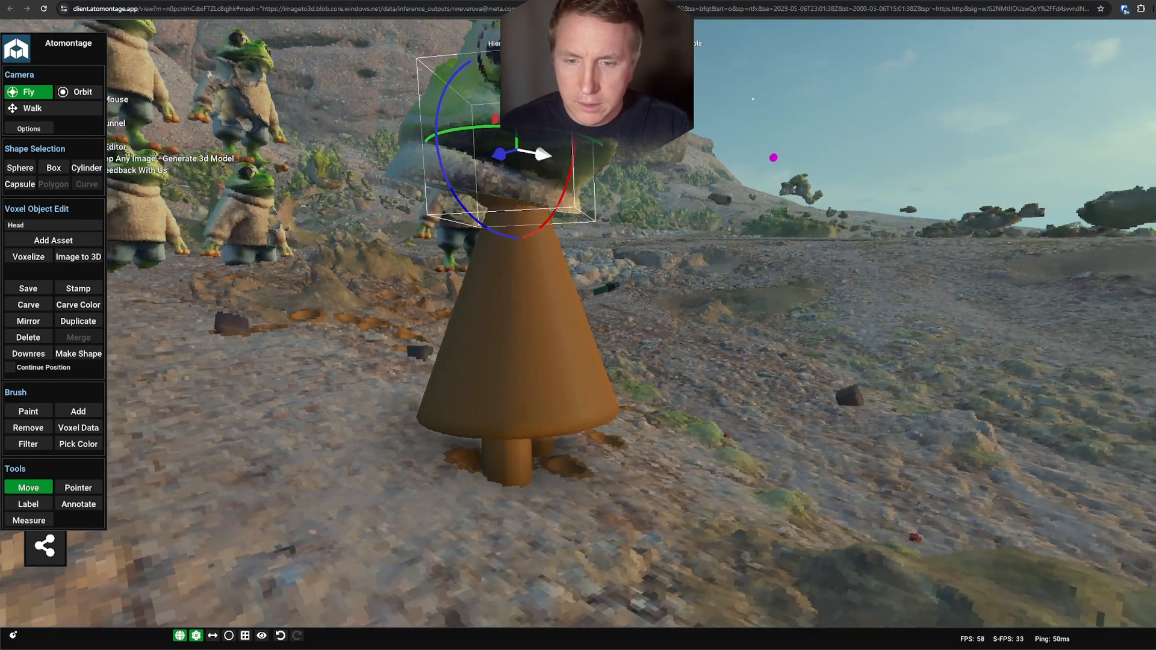
{"action": "key", "text": "s"}
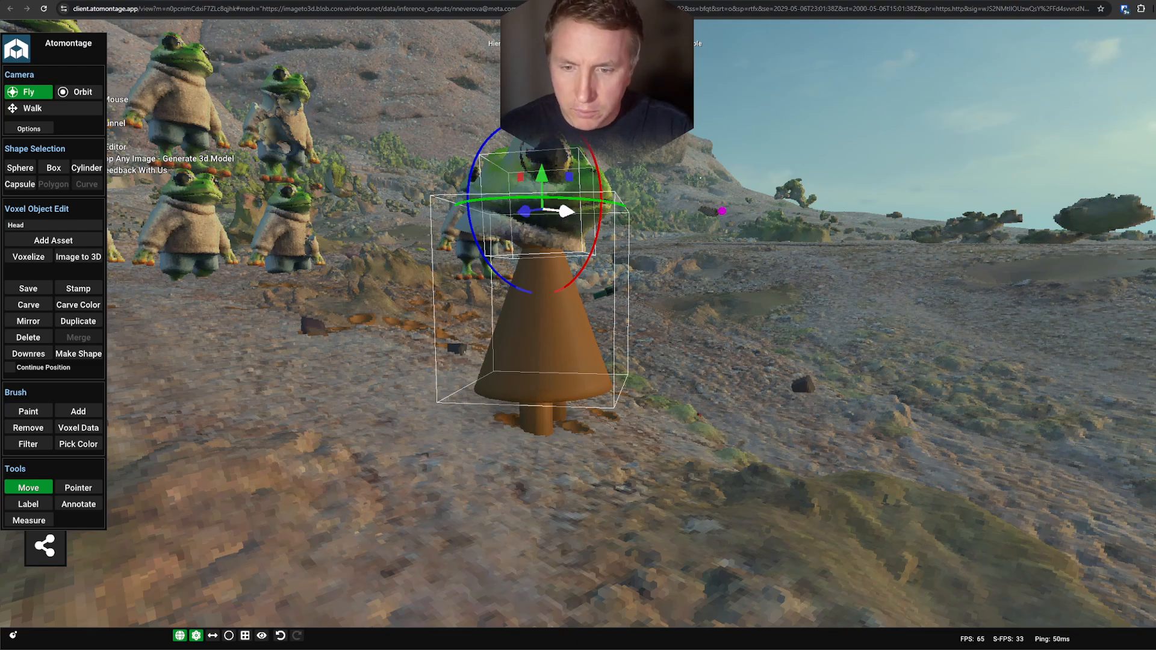
{"action": "key", "text": "a"}
{"action": "right_click_drag", "start_coordinate": [566, 211], "coordinate": [638, 226]}
{"action": "left_click_drag", "start_coordinate": [560, 151], "coordinate": [560, 158]}
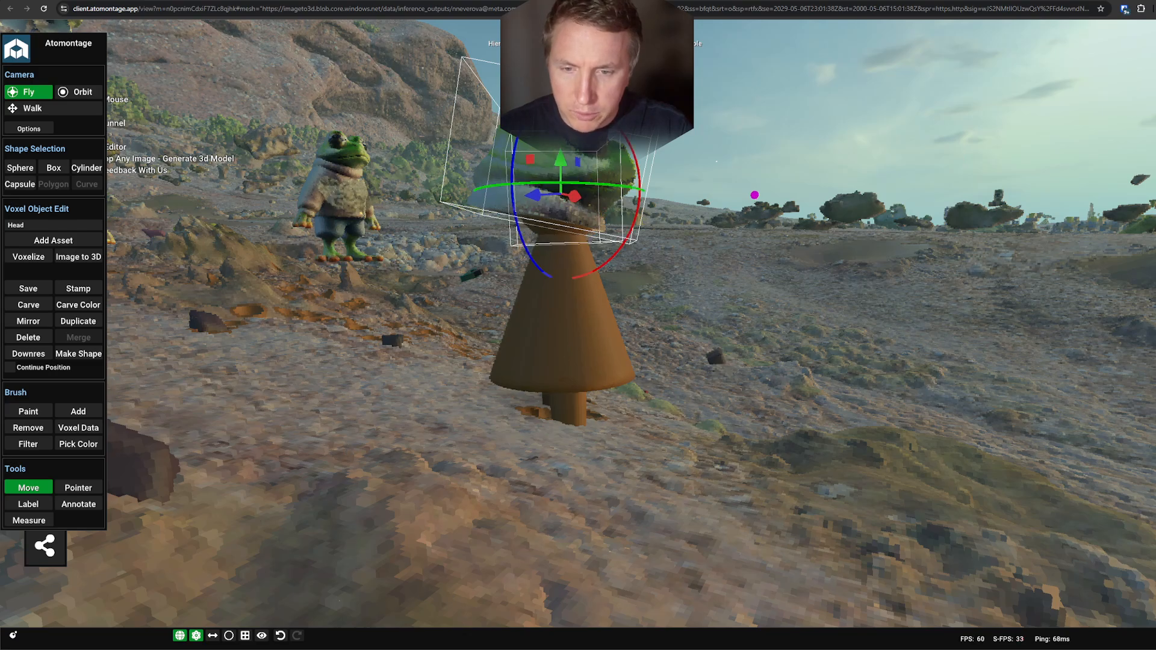
Open the scene hierarchy, inspect the avatar's Body and Head objects, and leave Head selected.
{"action": "key", "text": "h"}
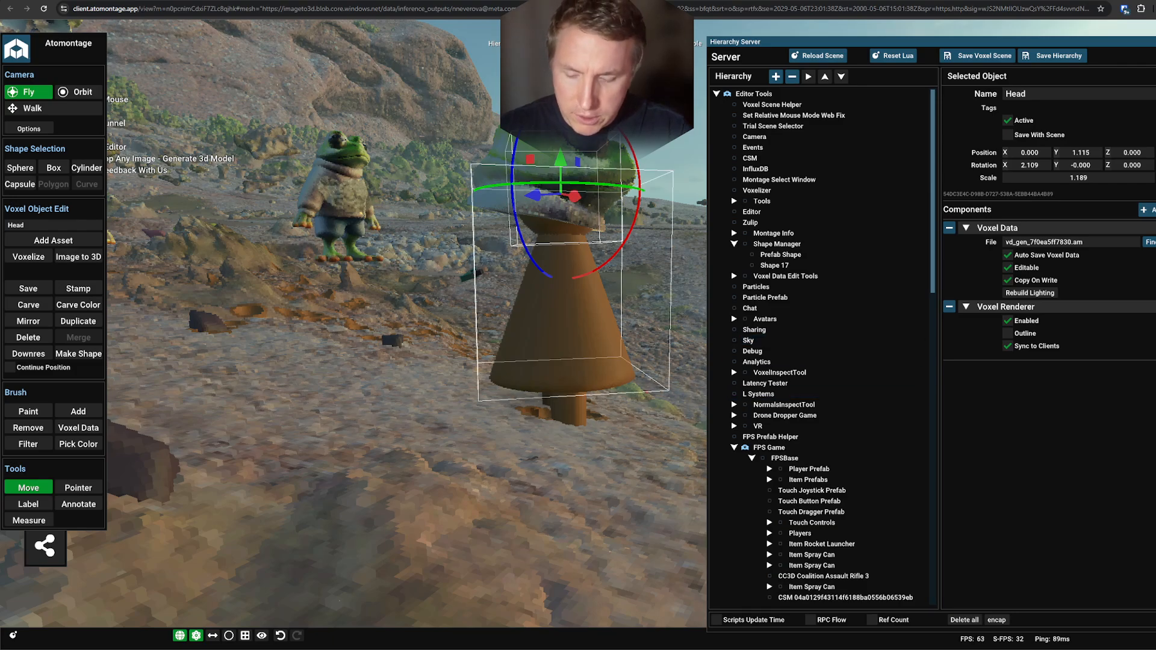
{"action": "left_click", "coordinate": [572, 361]}
{"action": "key", "text": "s"}
{"action": "right_click_drag", "start_coordinate": [572, 361], "coordinate": [542, 319]}
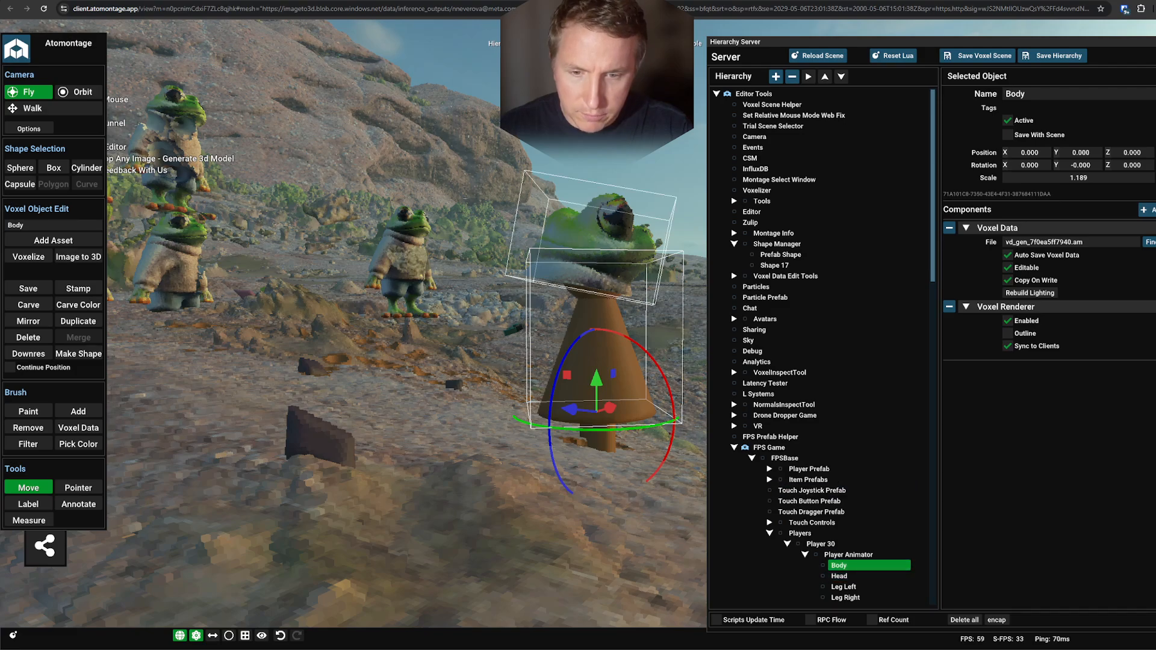
{"action": "left_click", "coordinate": [572, 267]}
{"action": "key", "text": "f"}
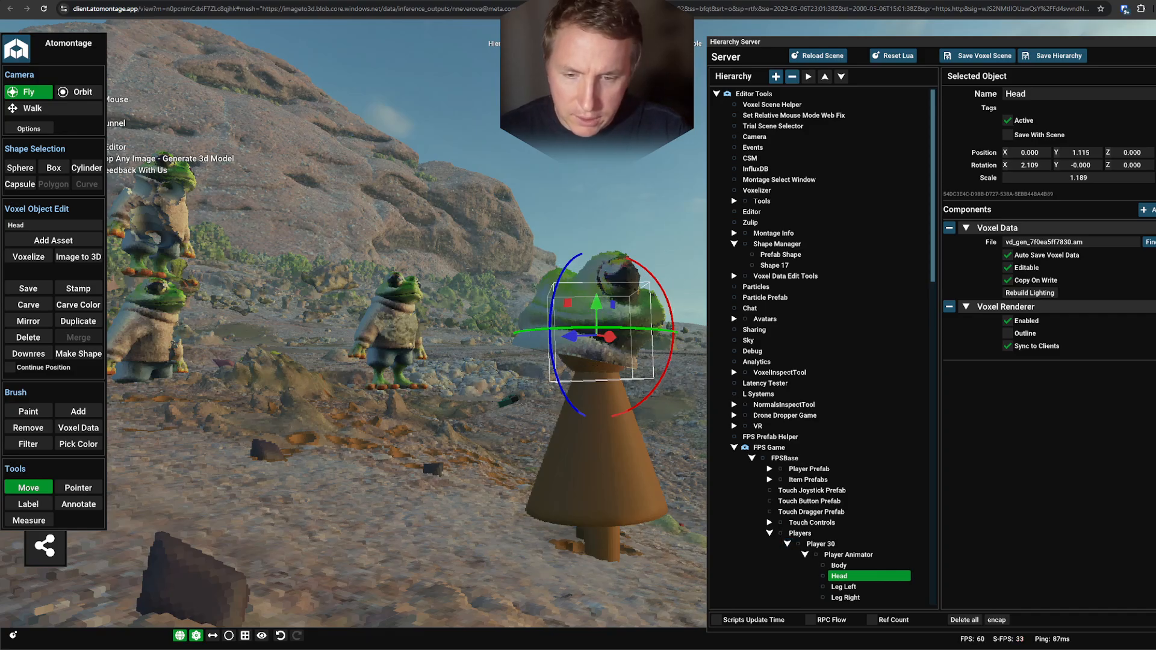
Add the frog head to the selection and merge it with the avatar's Head into one voxel object.
{"action": "left_click", "coordinate": [572, 319], "text": "shift"}
{"action": "key", "text": "d"}
{"action": "right_click_drag", "start_coordinate": [572, 319], "coordinate": [458, 320]}
{"action": "key", "text": "s"}
{"action": "key", "text": "a"}
{"action": "key", "text": "w"}
{"action": "key", "text": "d"}
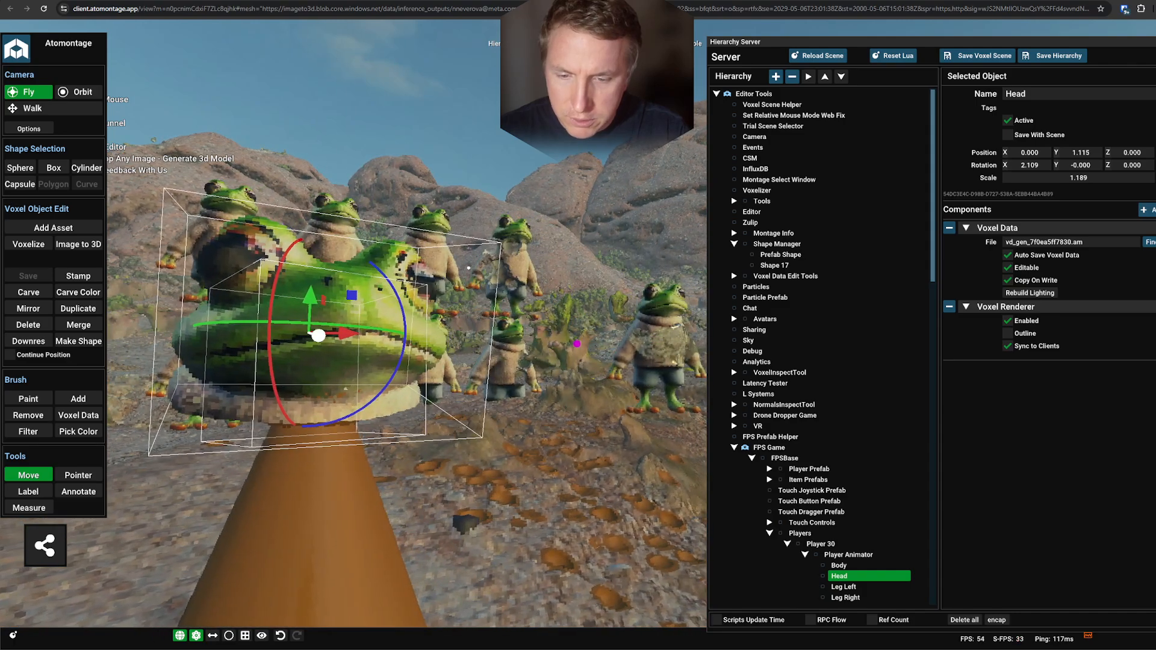
{"action": "key", "text": "a"}
{"action": "key", "text": "s"}
{"action": "right_click_drag", "start_coordinate": [577, 344], "coordinate": [518, 344]}
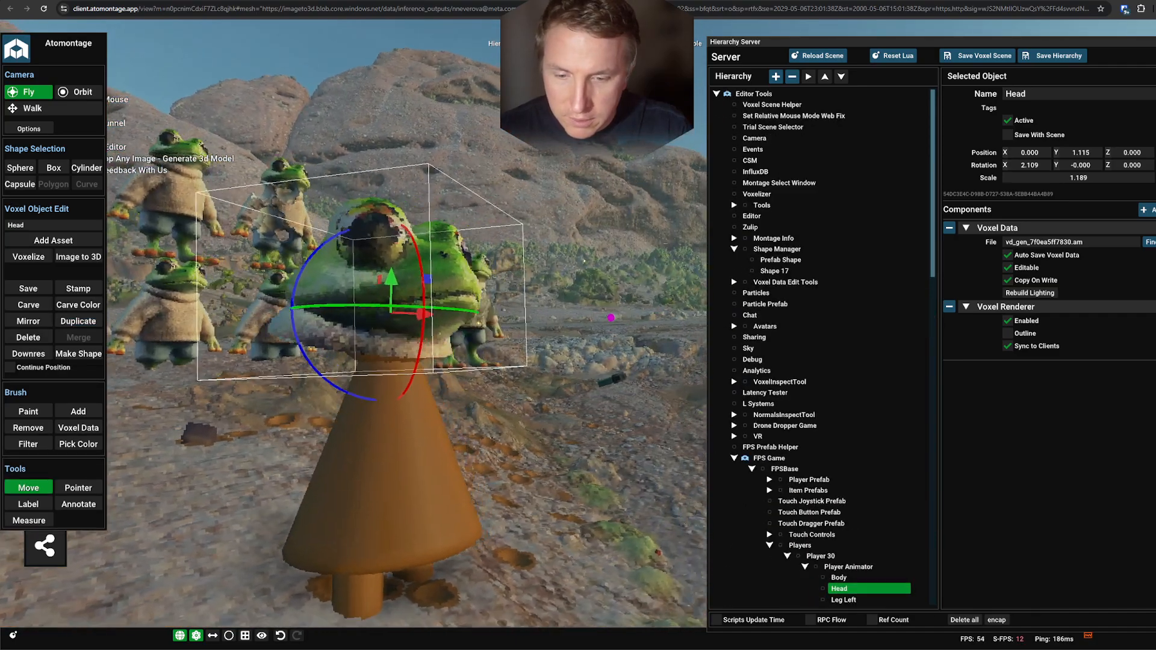
Deselect the merged avatar head and close the scene hierarchy.
{"action": "right_click_drag", "start_coordinate": [610, 317], "coordinate": [383, 253]}
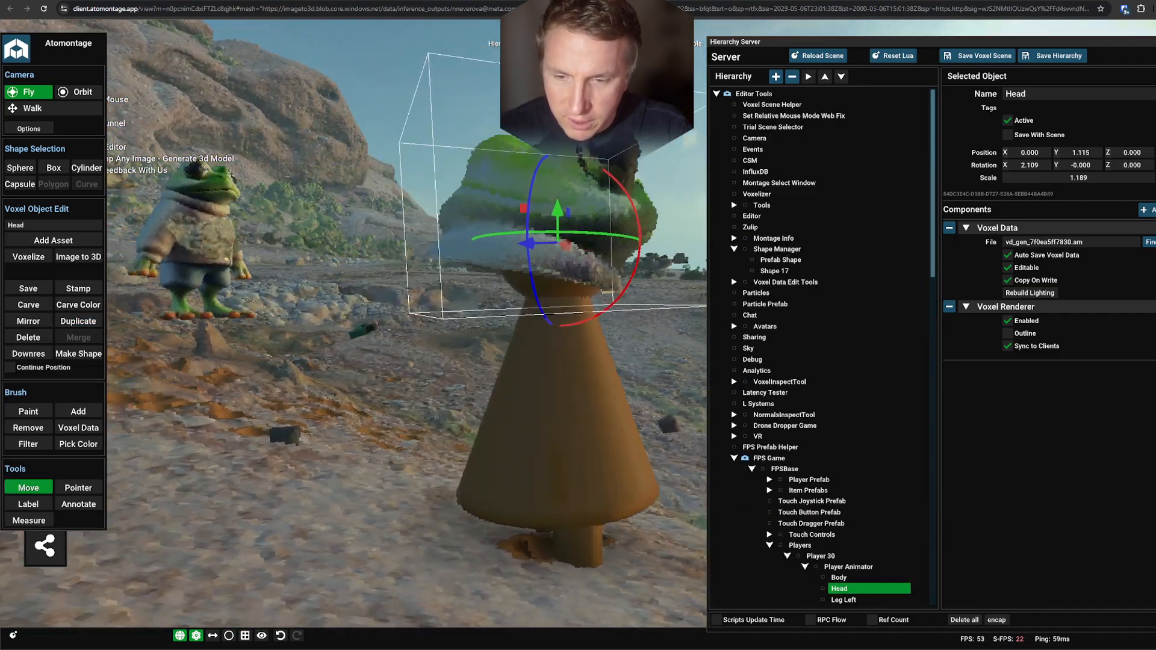
{"action": "key", "text": "d"}
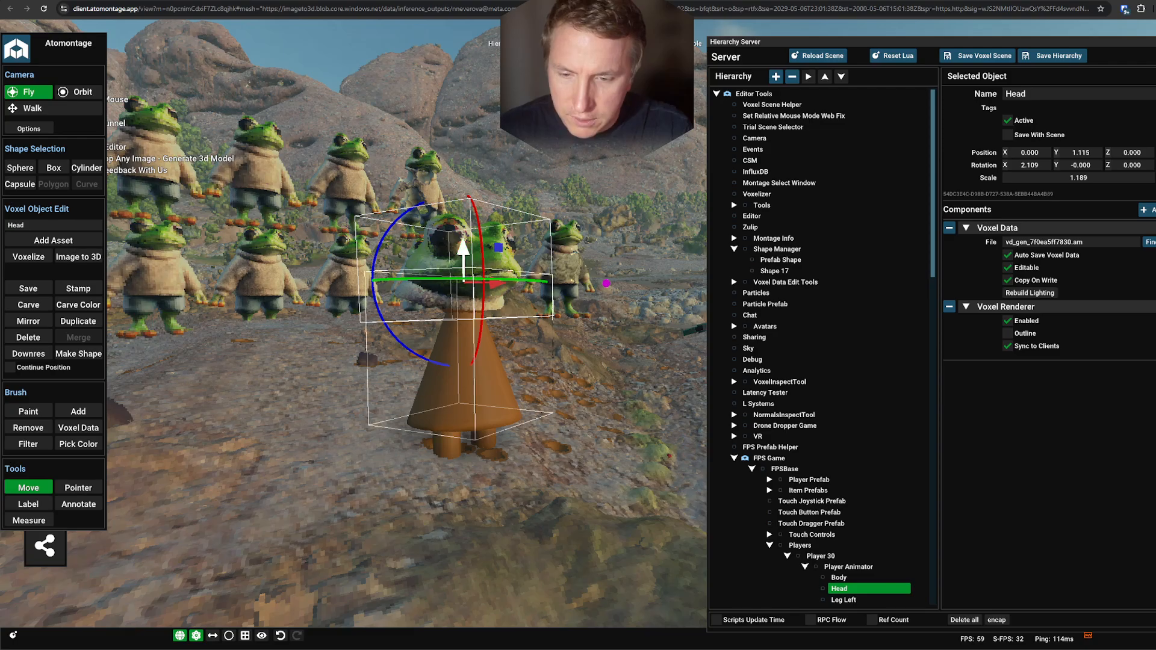
{"action": "key", "text": "Escape"}
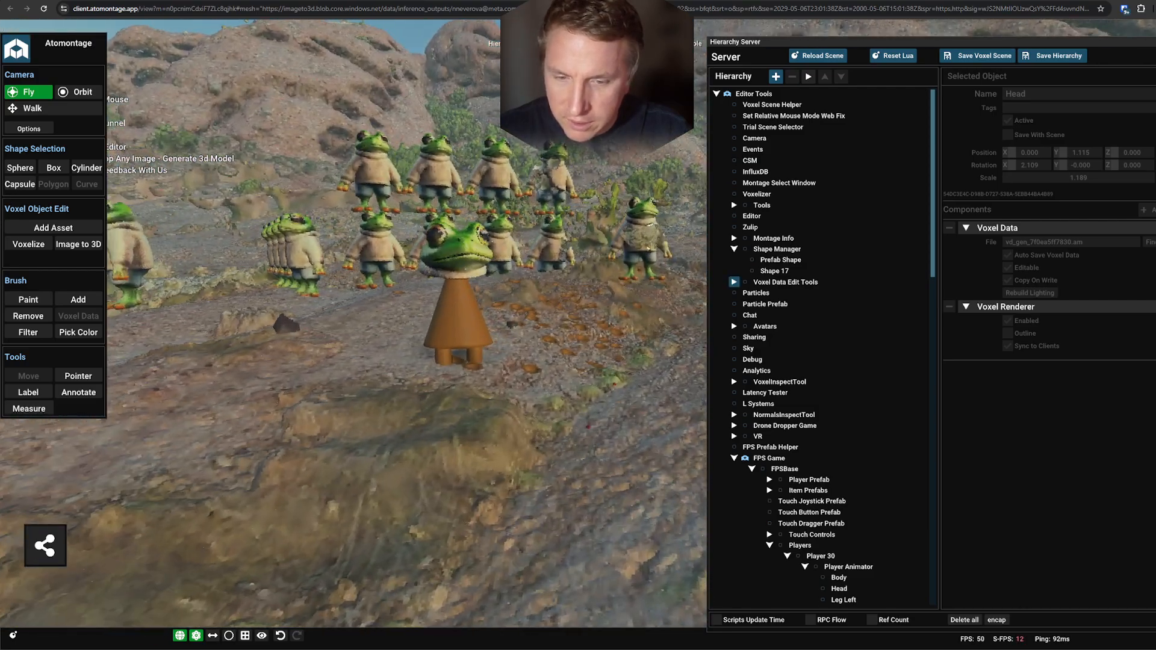
{"action": "key", "text": "F4"}
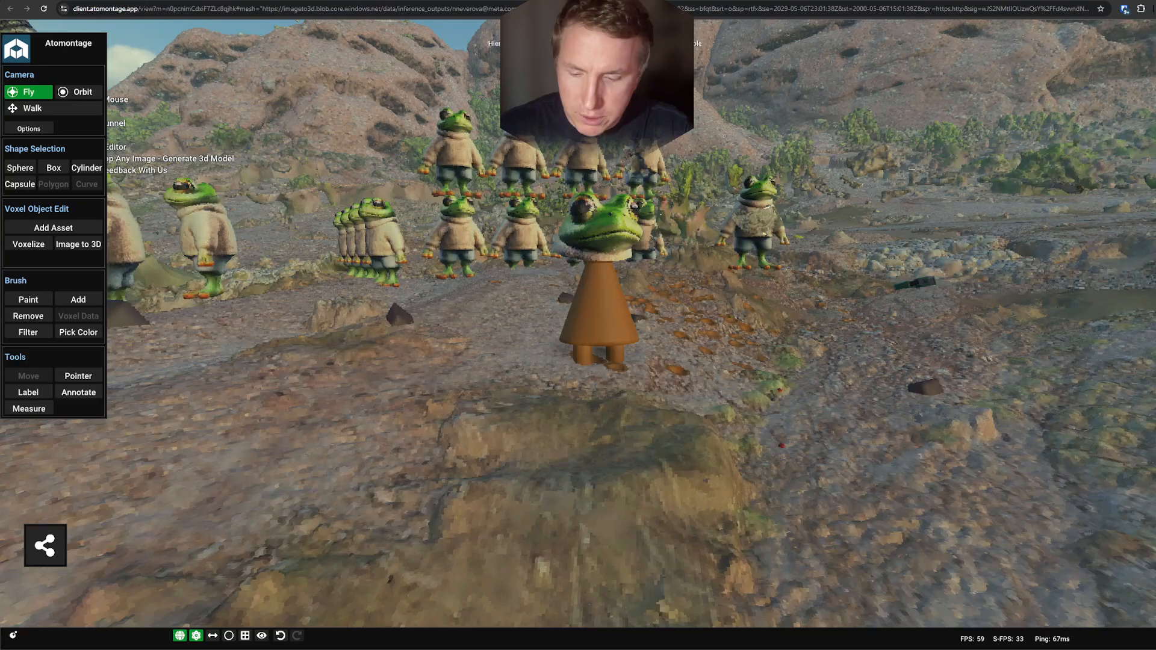
Switch between play mode and the editor to check the avatar wearing the frog head.
{"action": "key", "text": "F2"}
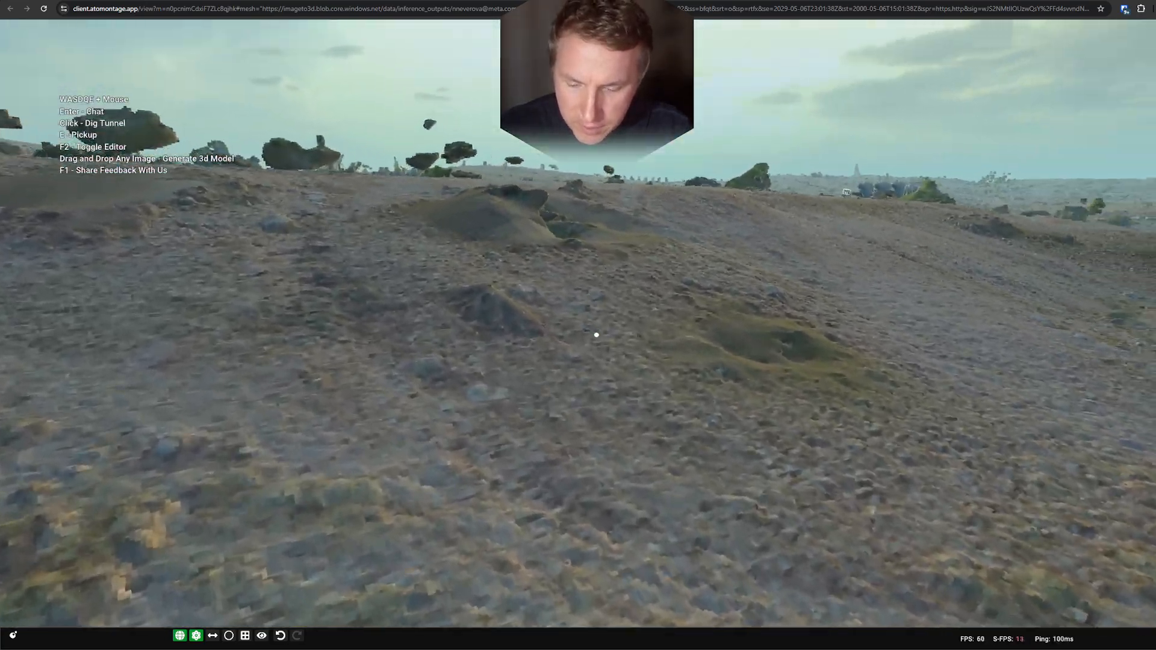
{"action": "key", "text": "F2"}
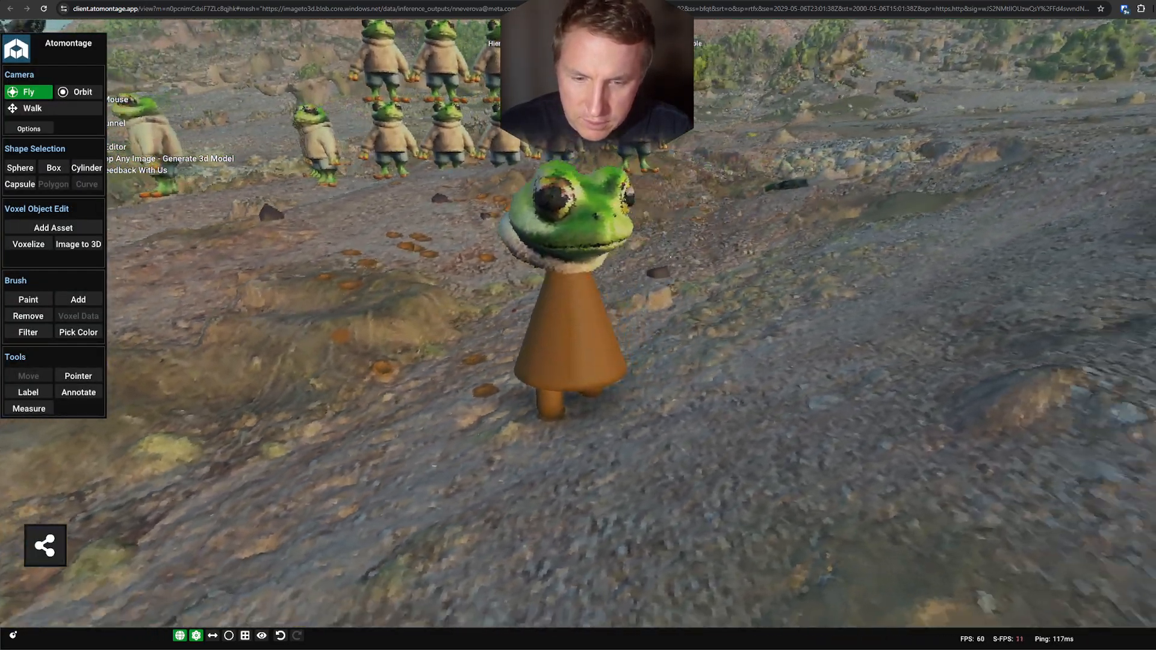
{"action": "key", "text": "F2"}
{"action": "key", "text": "F2"}
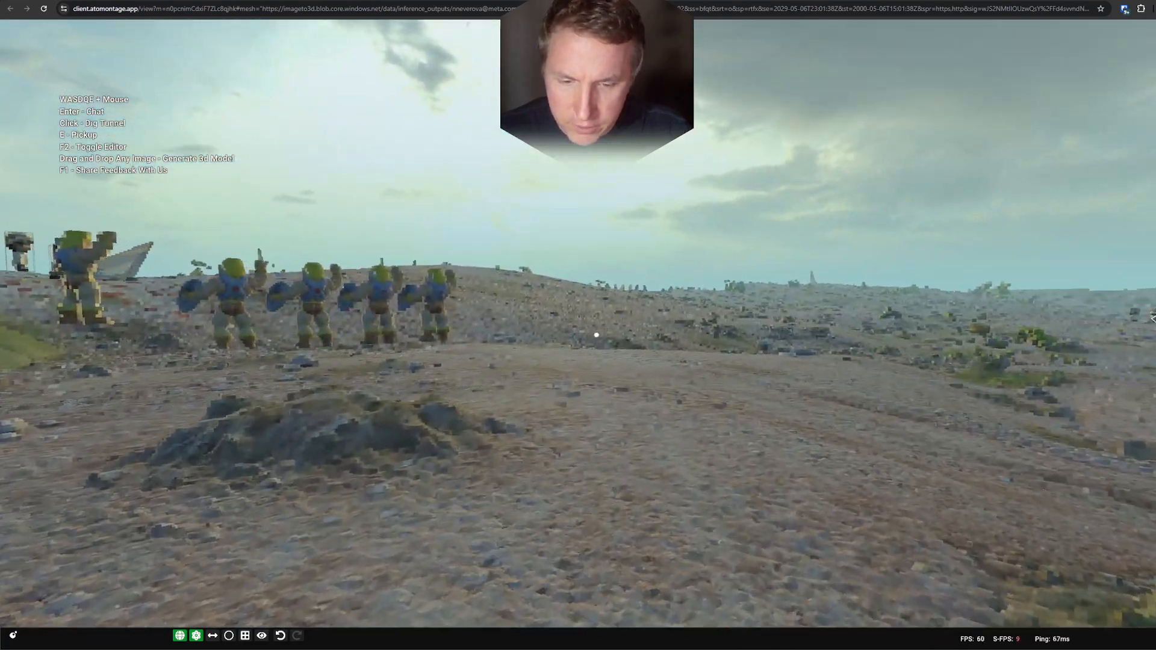
Travel to the mustached farmer figure with the brimmed hat, select it and make a box shape selection from it.
{"action": "key", "text": "w"}
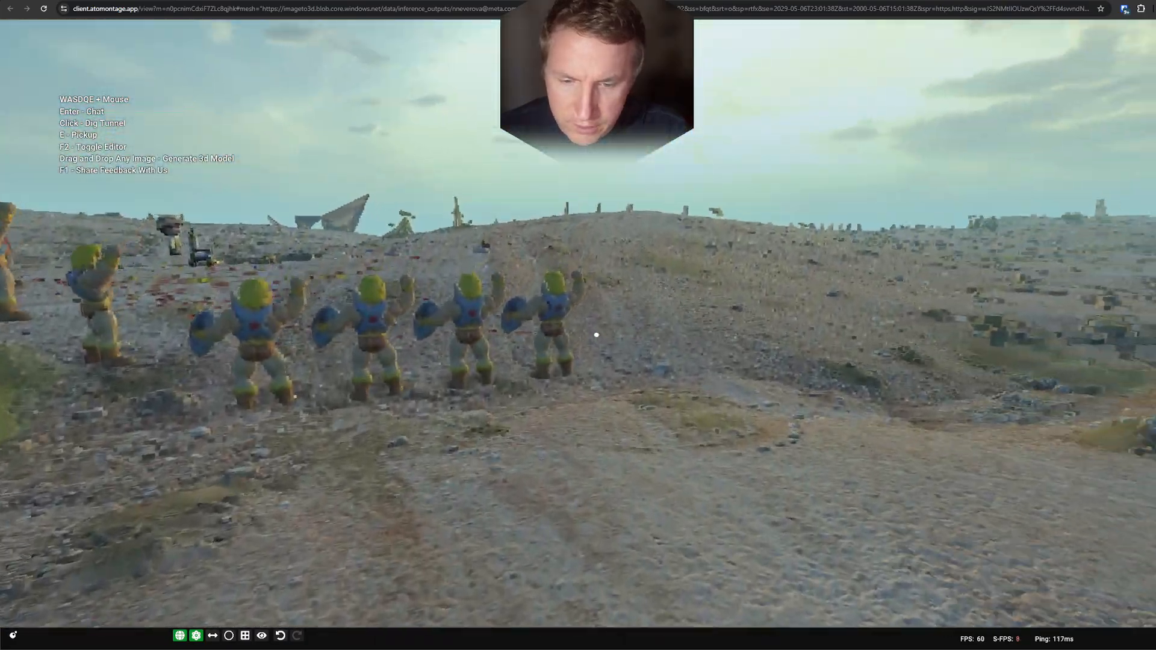
{"action": "key", "text": "w"}
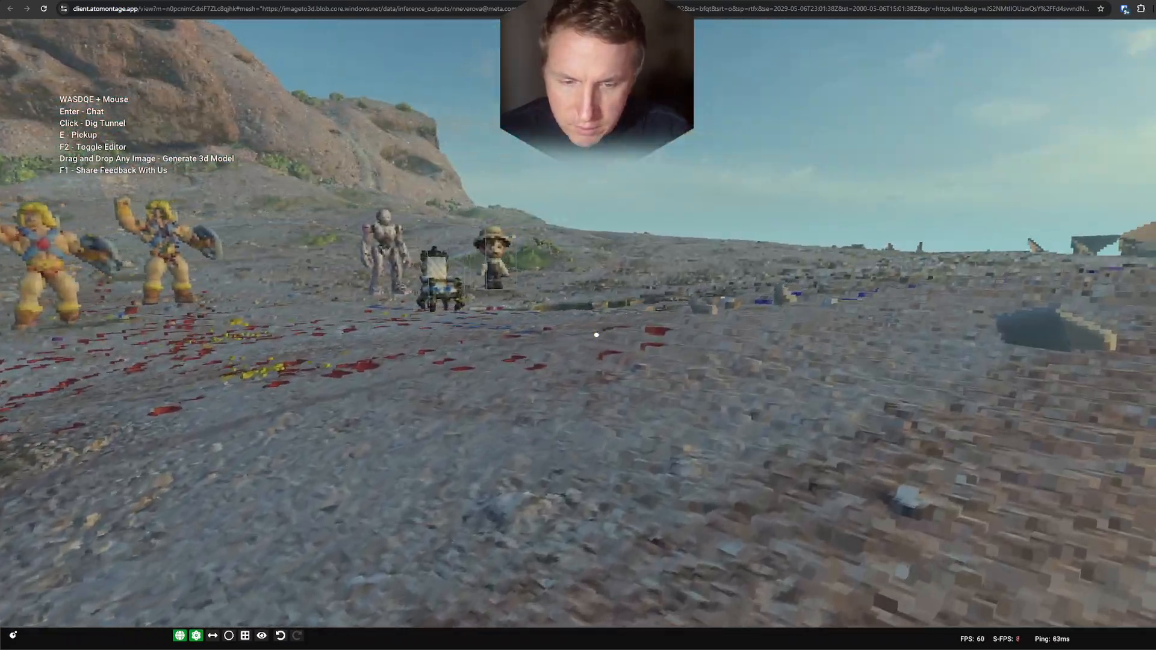
{"action": "key", "text": "w"}
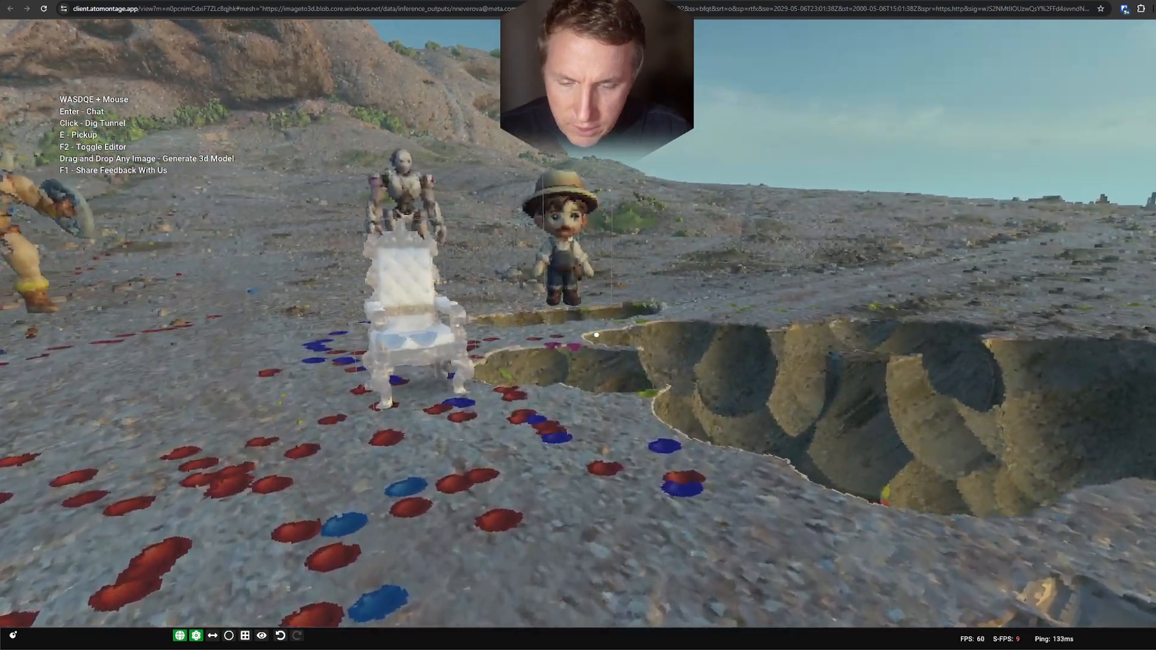
{"action": "key", "text": "w"}
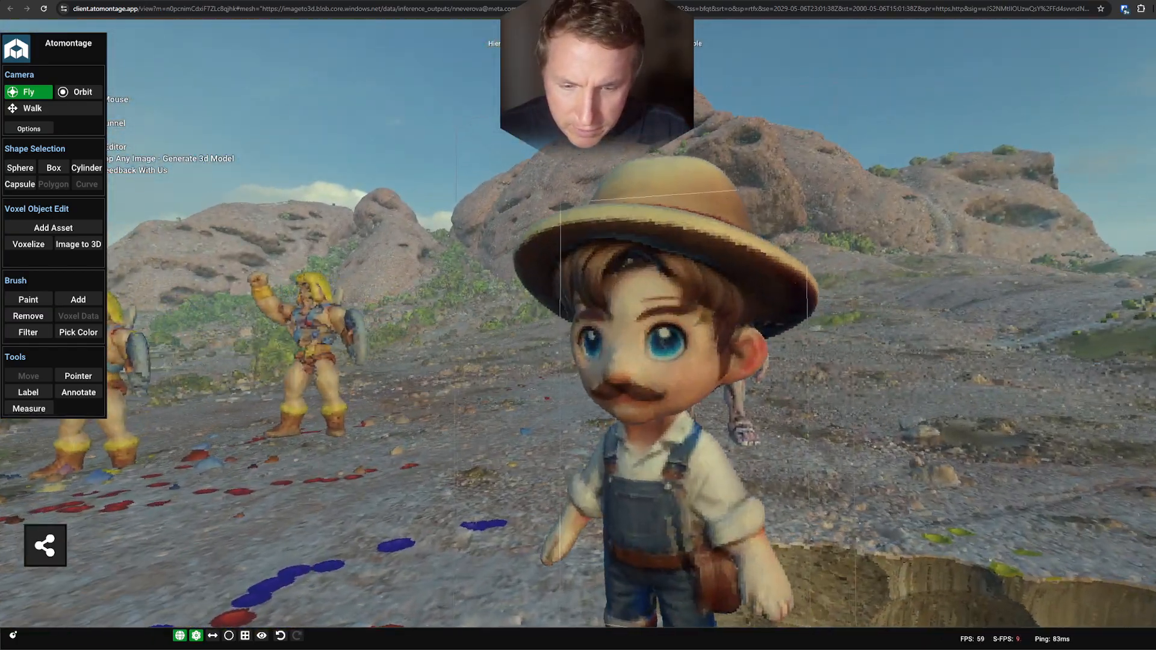
{"action": "left_click", "coordinate": [660, 426]}
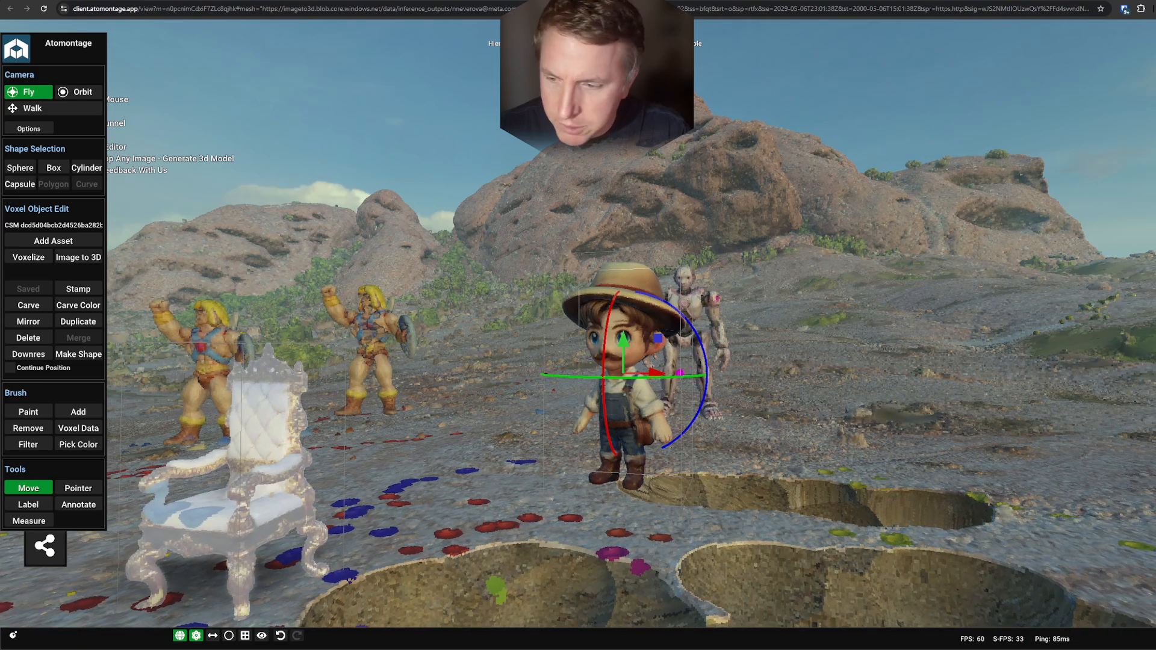
{"action": "left_click", "coordinate": [78, 354]}
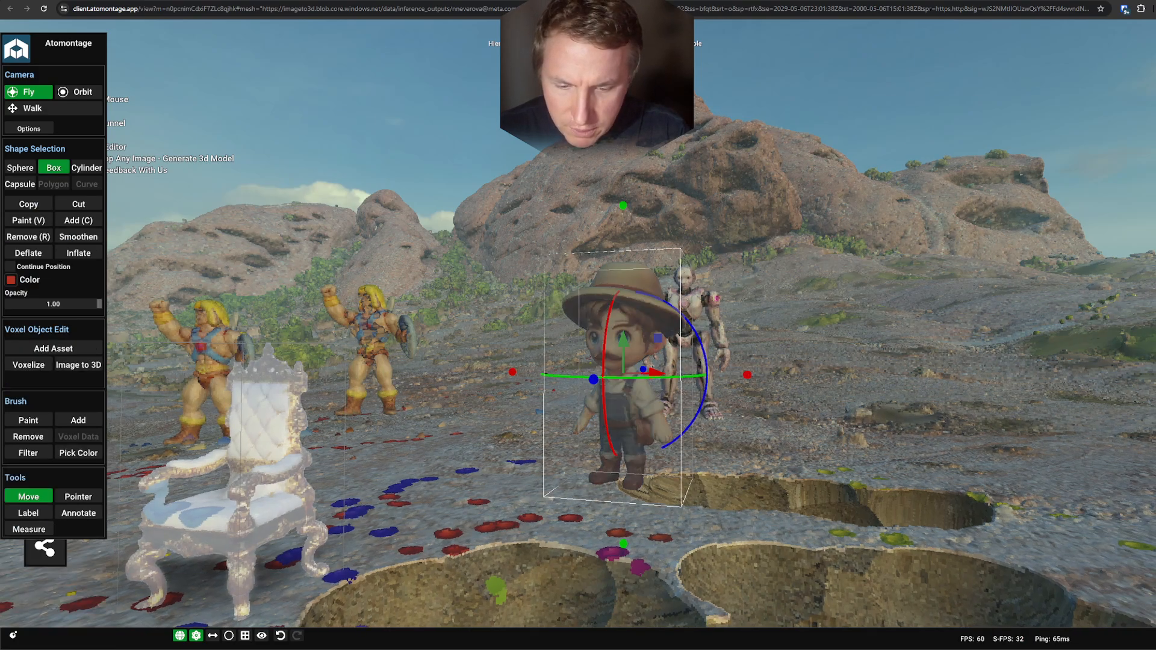
Raise the underside of the box selection so it encloses only the farmer's hat.
{"action": "left_click_drag", "start_coordinate": [623, 543], "coordinate": [623, 320]}
{"action": "key", "text": "d"}
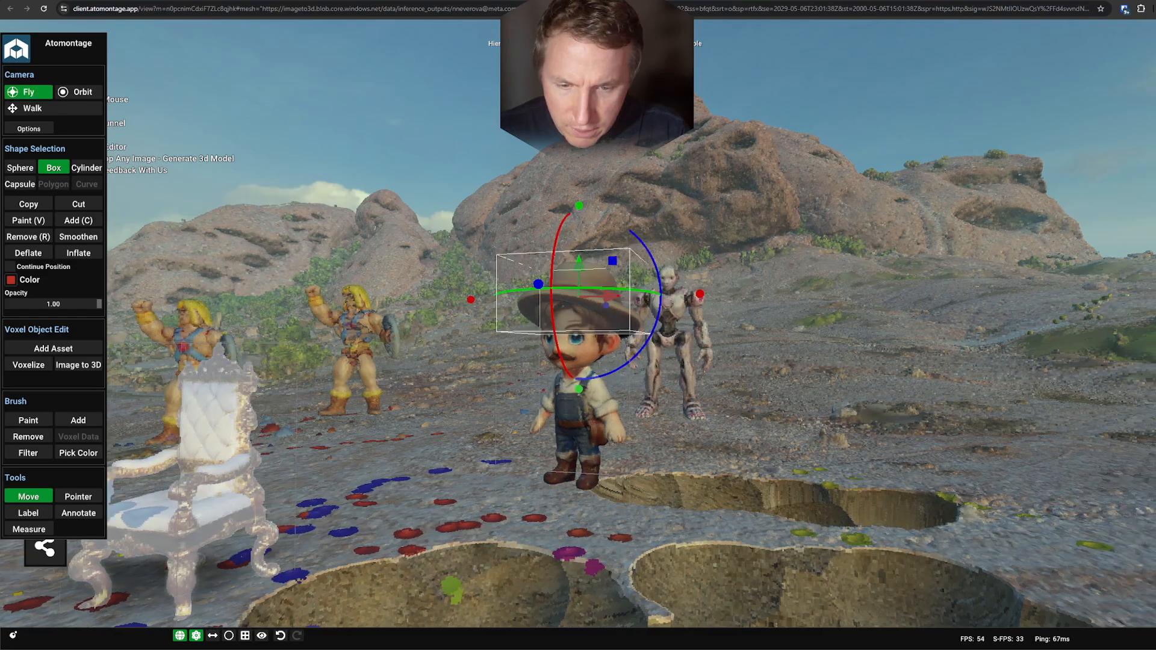
{"action": "right_click_drag", "start_coordinate": [623, 383], "coordinate": [500, 346]}
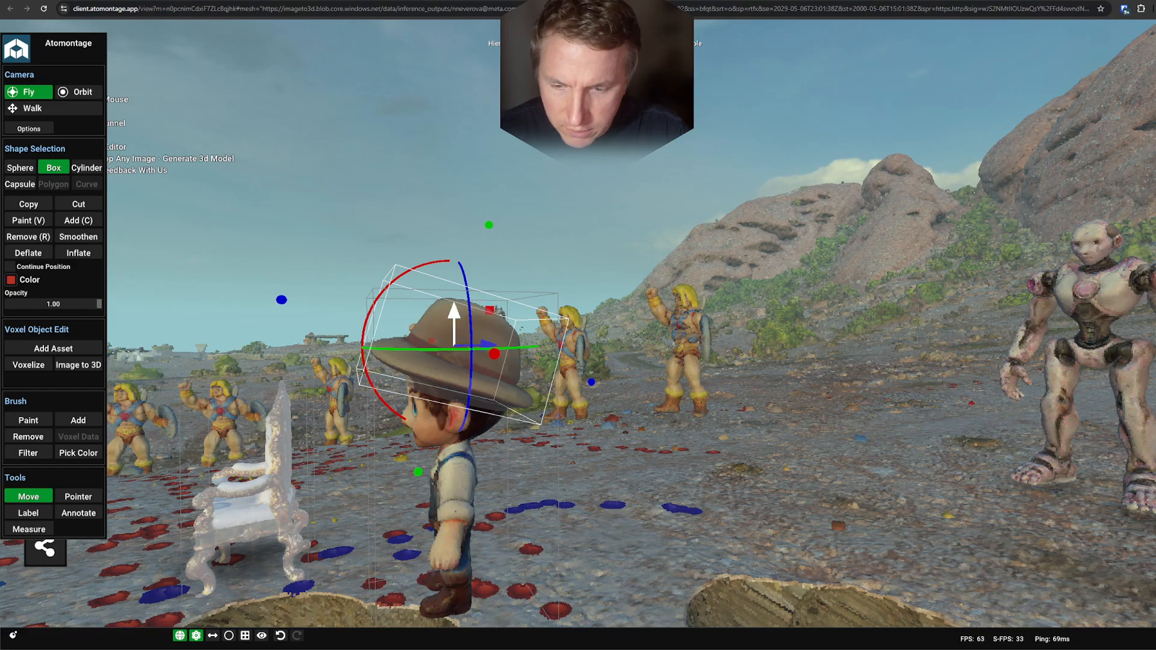
Shift, tilt and resize the box selection so it follows the slant of the hat and encloses its brim.
{"action": "left_click_drag", "start_coordinate": [489, 310], "coordinate": [498, 302]}
{"action": "key", "text": "a"}
{"action": "right_click_drag", "start_coordinate": [499, 302], "coordinate": [398, 310]}
{"action": "key", "text": "w"}
{"action": "key", "text": "s"}
{"action": "key", "text": "d"}
{"action": "key", "text": "w"}
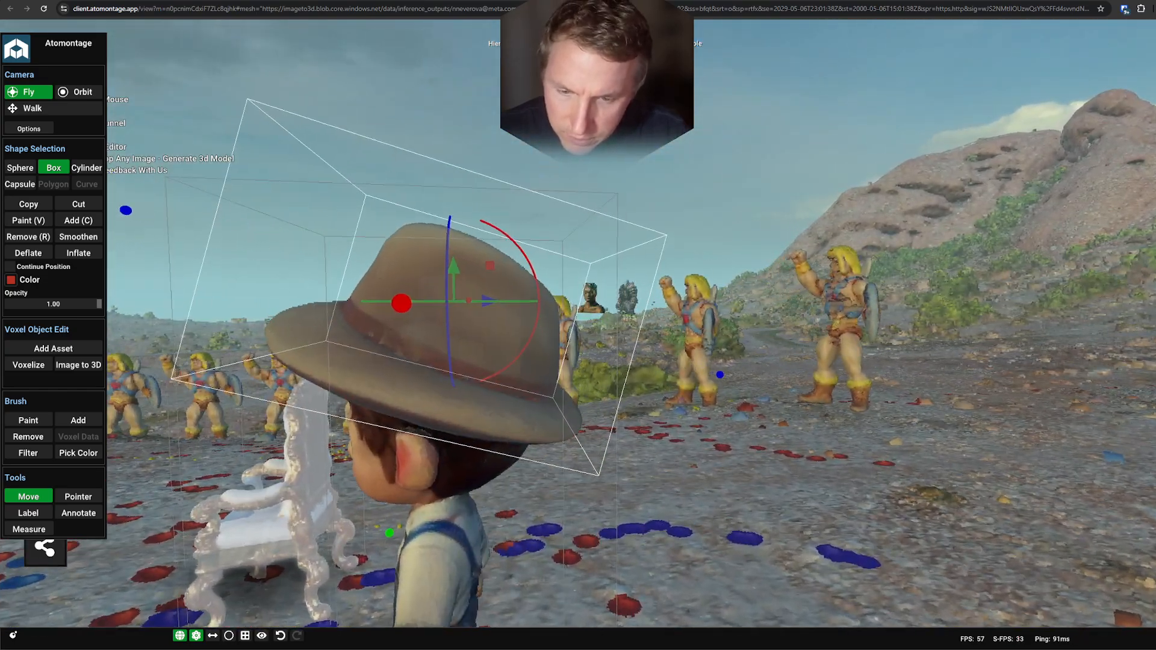
{"action": "left_click_drag", "start_coordinate": [395, 356], "coordinate": [389, 350]}
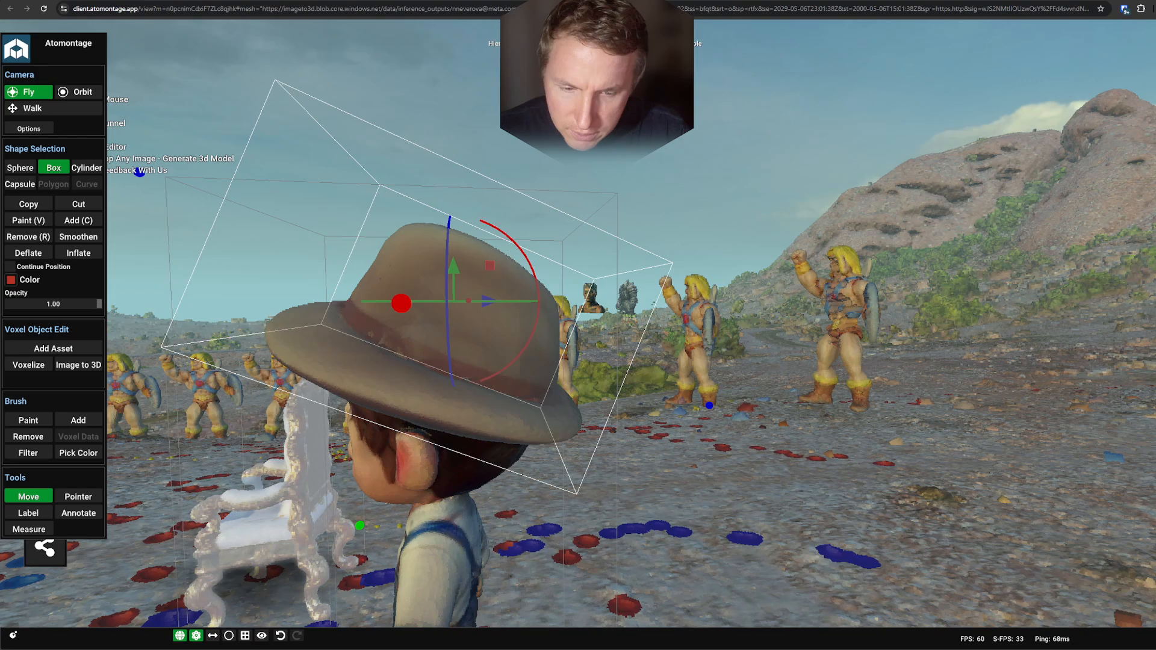
{"action": "left_click_drag", "start_coordinate": [709, 406], "coordinate": [720, 410]}
Copy the hat enclosed by the box selection and move the copy away from the farmer to the ornate chair.
{"action": "key", "text": "s"}
{"action": "key", "text": "a"}
{"action": "right_click_drag", "start_coordinate": [720, 410], "coordinate": [800, 415]}
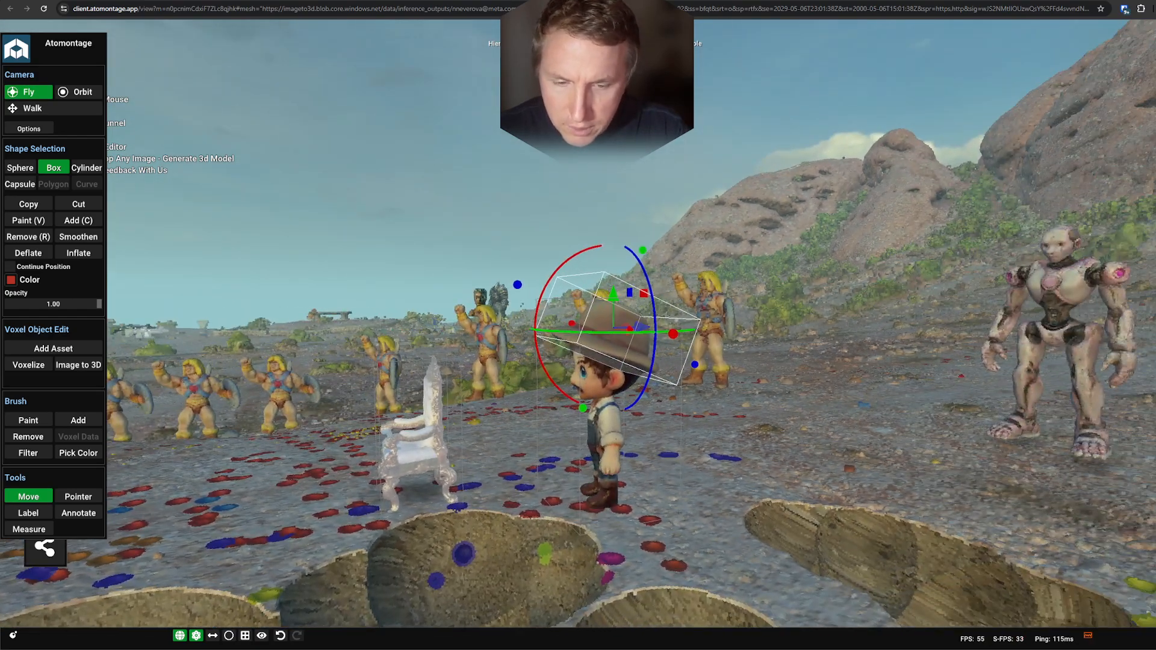
{"action": "left_click", "coordinate": [28, 204]}
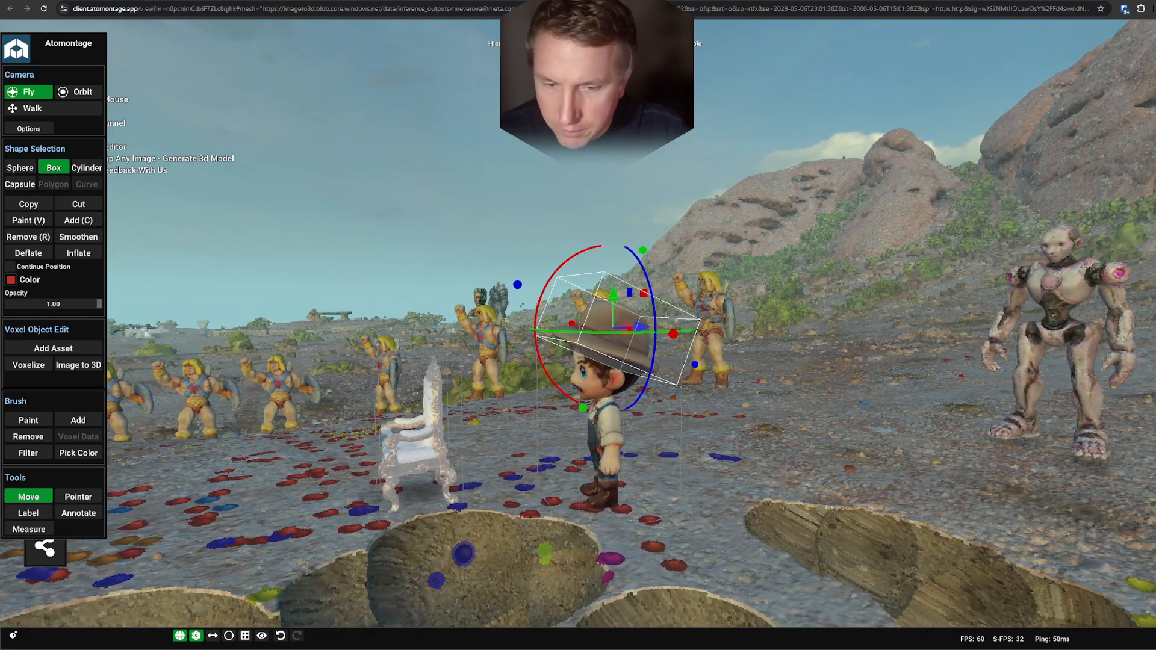
{"action": "key", "text": "a"}
{"action": "mouse_move", "coordinate": [660, 346]}
{"action": "right_mouse_down"}
{"action": "mouse_move", "coordinate": [686, 253]}
{"action": "mouse_move", "coordinate": [661, 355]}
{"action": "mouse_move", "coordinate": [660, 345]}
{"action": "right_mouse_up"}
{"action": "key", "text": "e"}
{"action": "key", "text": "s"}
{"action": "left_click_drag", "start_coordinate": [690, 338], "coordinate": [437, 386]}
Rename the copied hat object as Hat and save it.
{"action": "right_click_drag", "start_coordinate": [436, 385], "coordinate": [430, 375]}
{"action": "key", "text": "a"}
{"action": "left_click", "coordinate": [53, 224]}
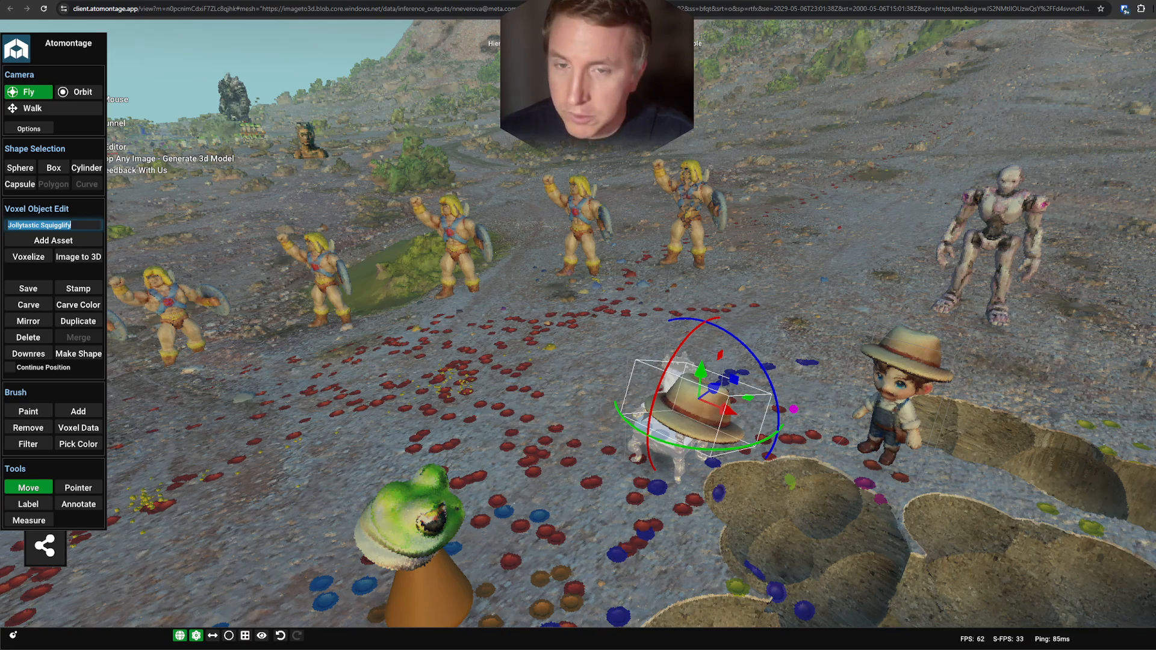
{"action": "type", "text": "Hat"}
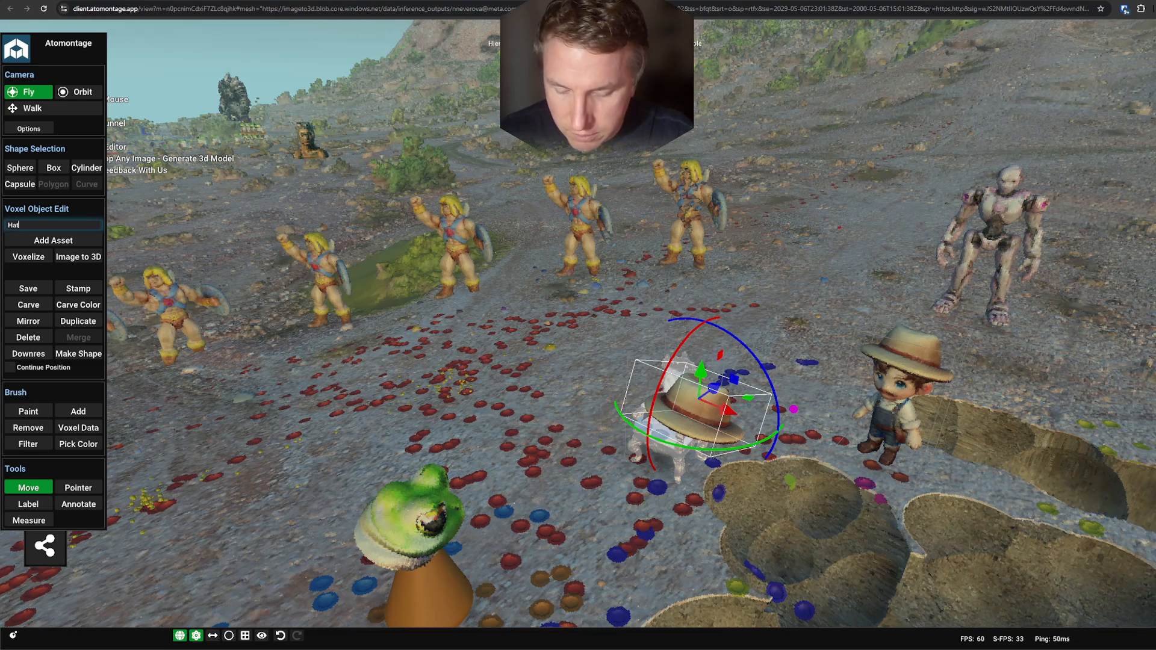
{"action": "key", "text": "Return"}
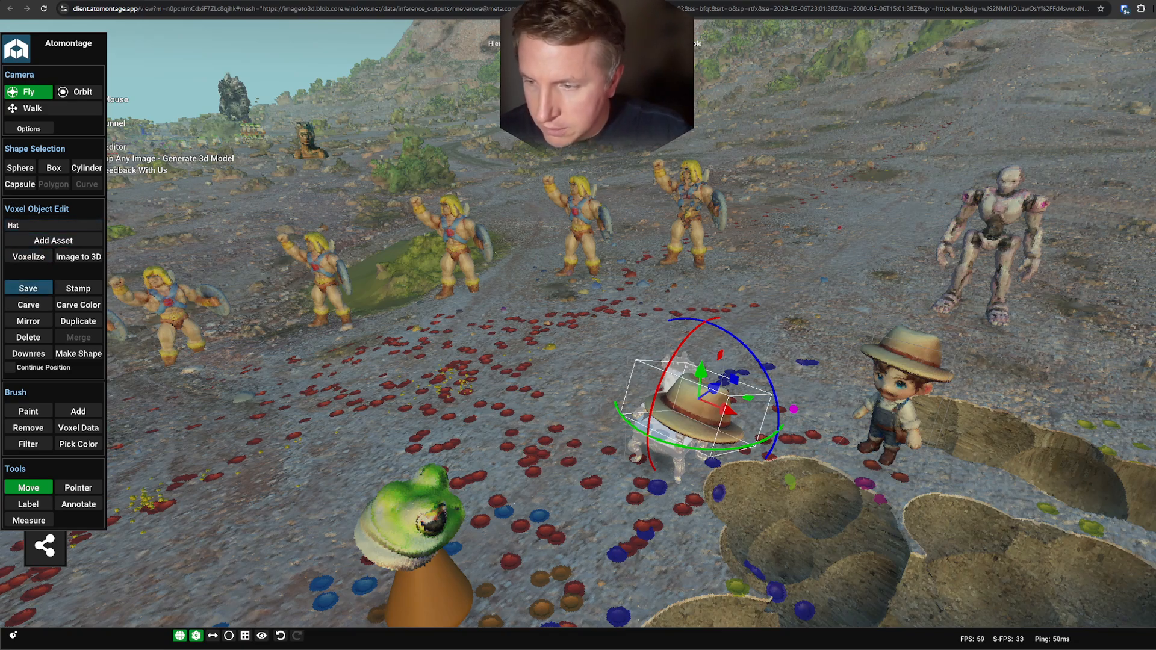
{"action": "left_click", "coordinate": [27, 289]}
Move the copied hat over to the avatar and place it on top of the frog head.
{"action": "key", "text": "a"}
{"action": "key", "text": "w"}
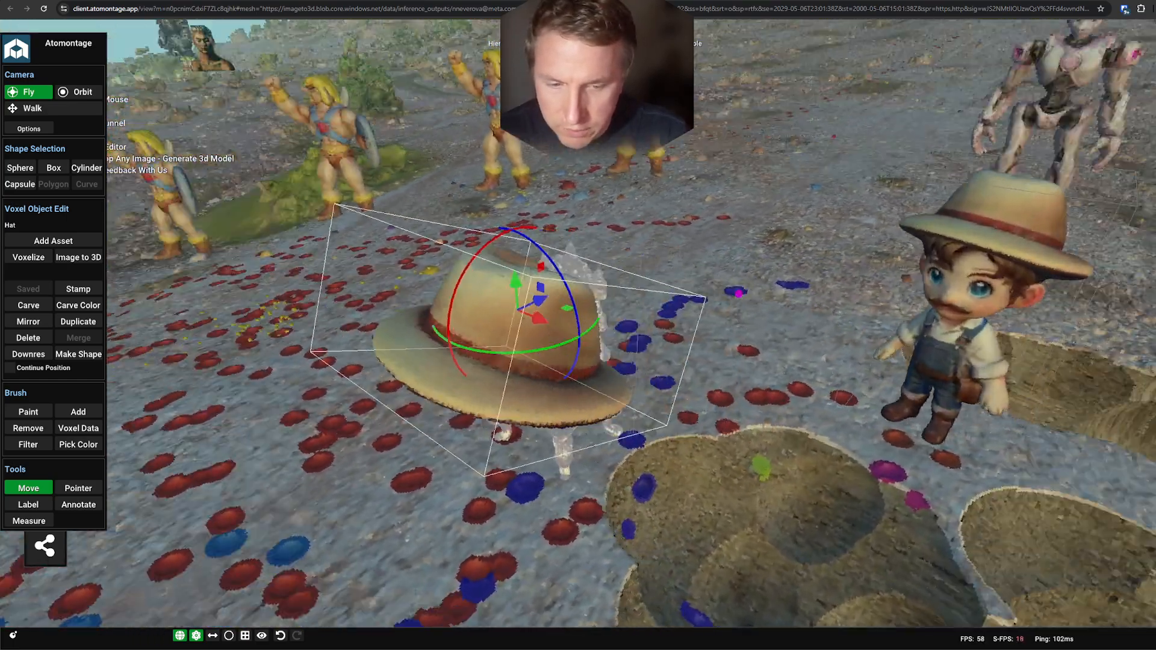
{"action": "key", "text": "s"}
{"action": "left_click_drag", "start_coordinate": [907, 339], "coordinate": [487, 320]}
{"action": "left_click_drag", "start_coordinate": [397, 300], "coordinate": [512, 343]}
{"action": "key", "text": "w"}
{"action": "key", "text": "s"}
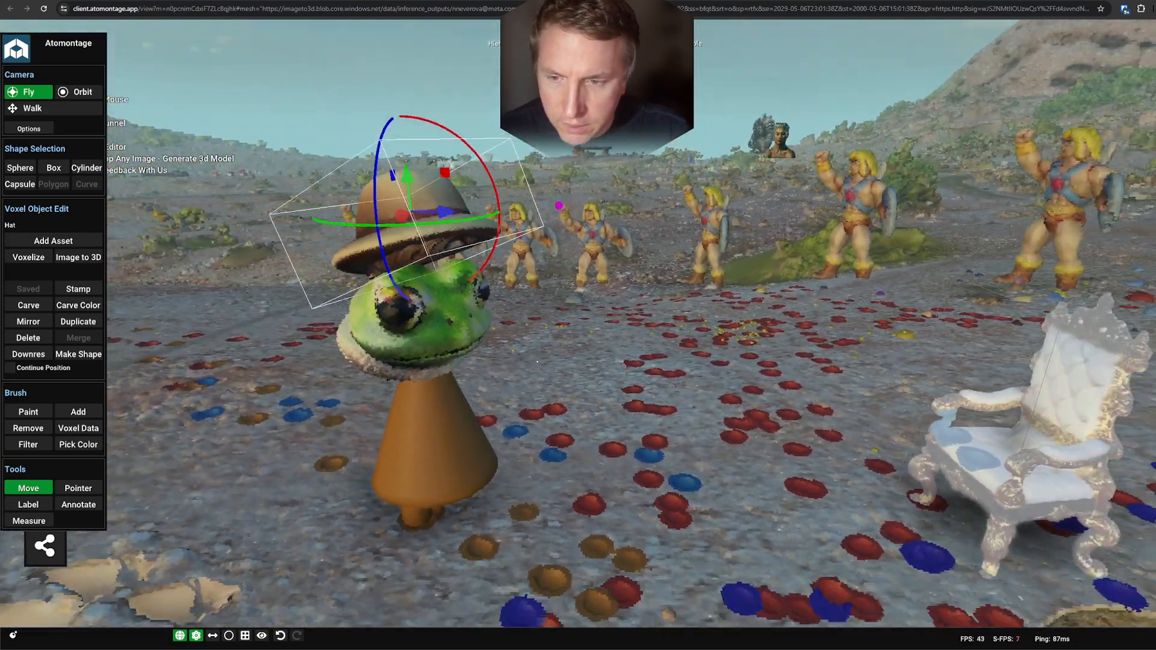
Shift the hat horizontally so it is centred over the frog head, checking it from the side and front.
{"action": "key", "text": "a"}
{"action": "right_click_drag", "start_coordinate": [512, 343], "coordinate": [663, 415]}
{"action": "key", "text": "w"}
{"action": "key", "text": "s"}
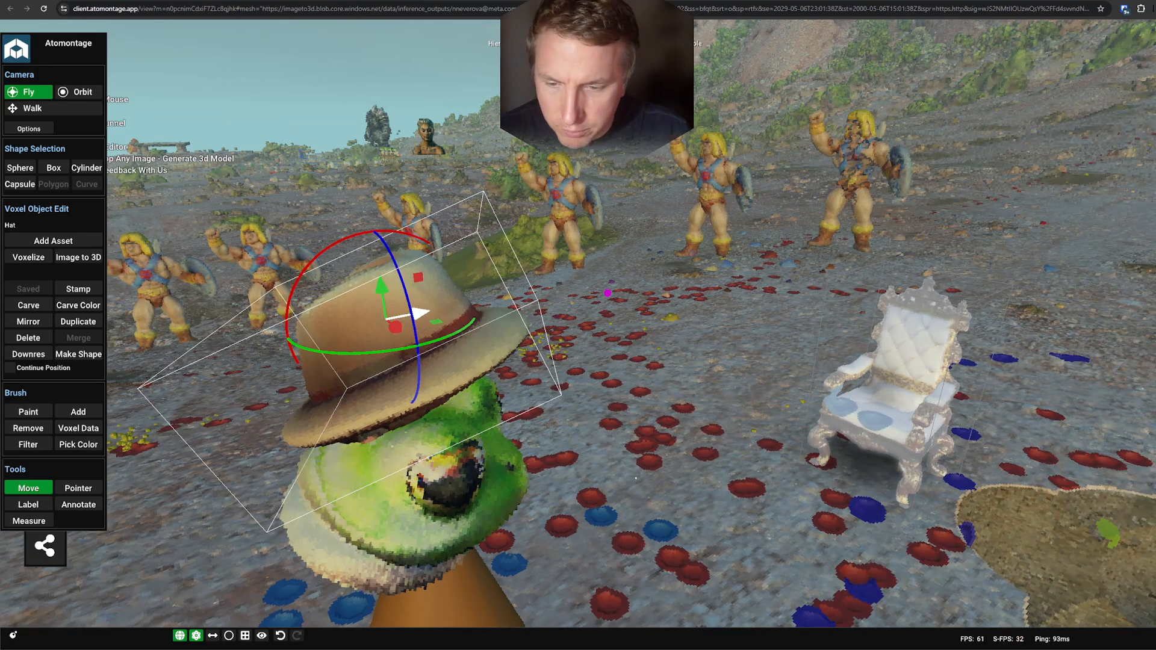
{"action": "left_click_drag", "start_coordinate": [416, 313], "coordinate": [359, 335]}
{"action": "key", "text": "s"}
{"action": "key", "text": "d"}
{"action": "right_click_drag", "start_coordinate": [359, 335], "coordinate": [555, 256]}
{"action": "key", "text": "d"}
{"action": "key", "text": "w"}
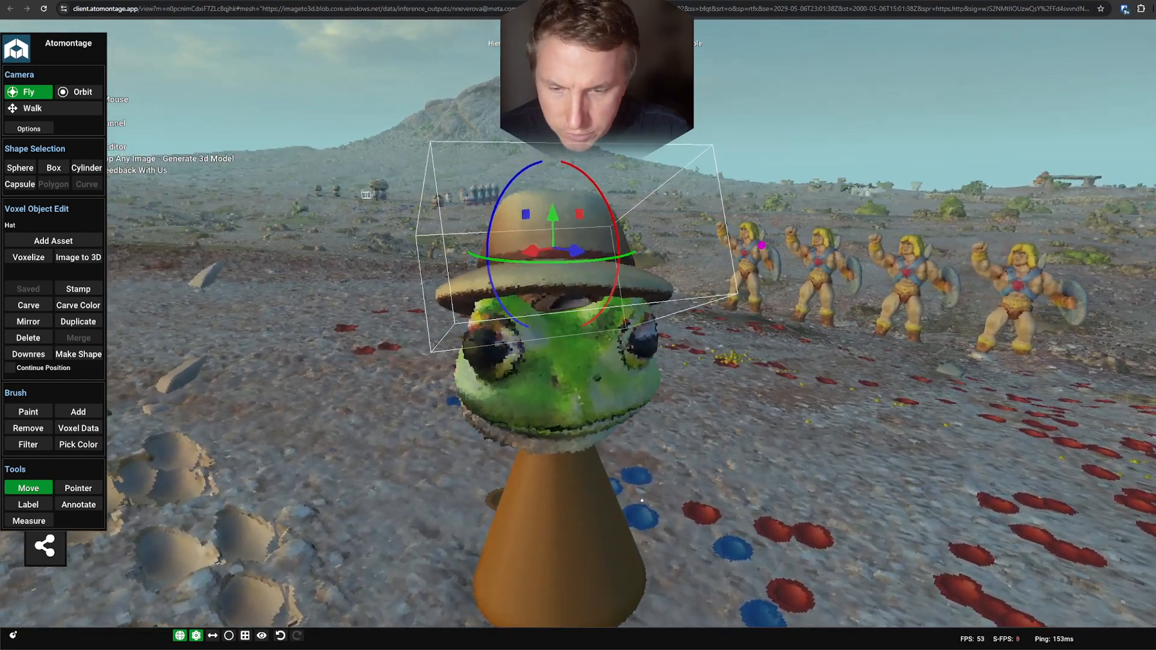
Lift the hat above the frog head and hollow out its underside with a 30.54 cm Remove brush.
{"action": "left_click_drag", "start_coordinate": [550, 224], "coordinate": [551, 122]}
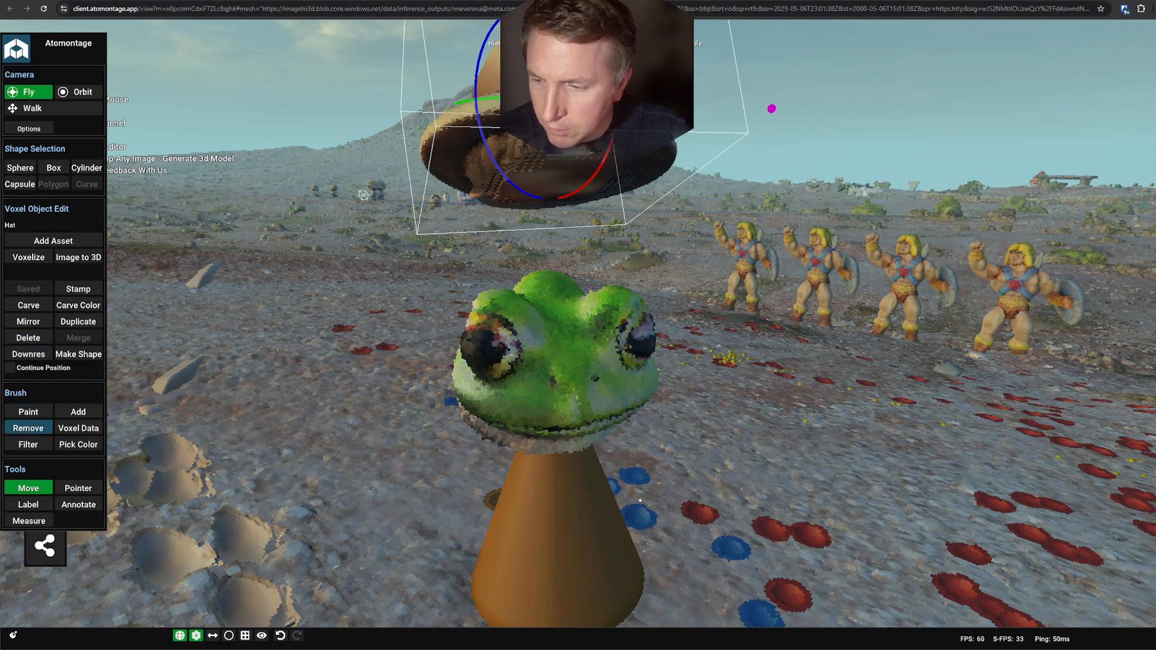
{"action": "left_click", "coordinate": [28, 428]}
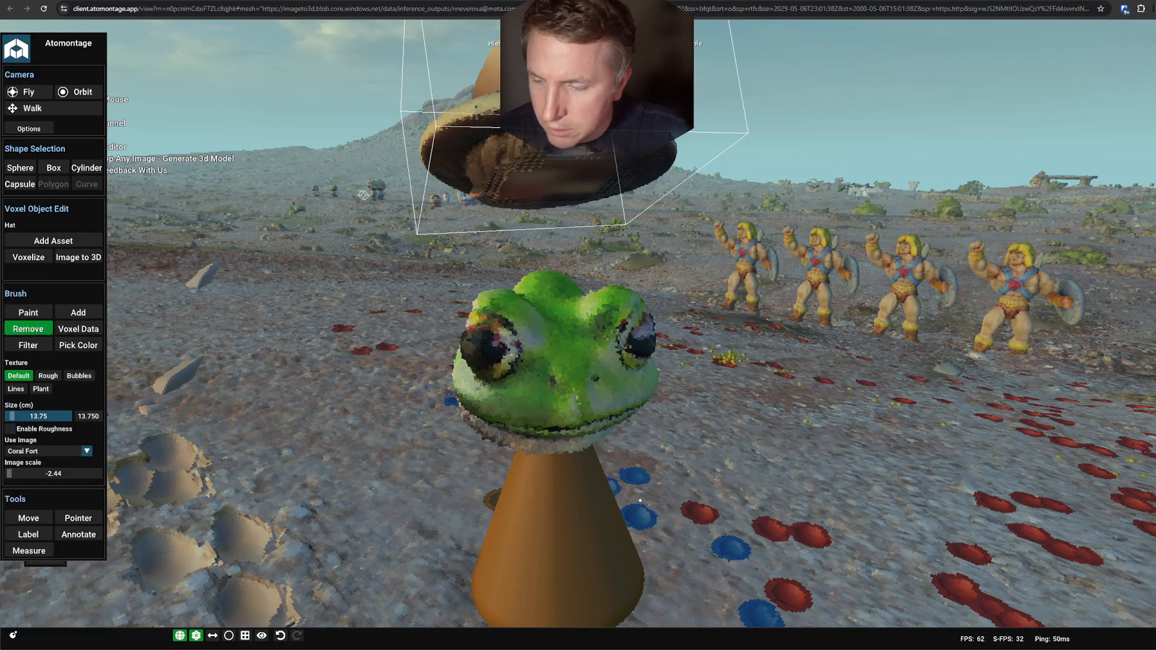
{"action": "left_click_drag", "start_coordinate": [12, 416], "coordinate": [17, 416]}
{"action": "left_click", "coordinate": [540, 172]}
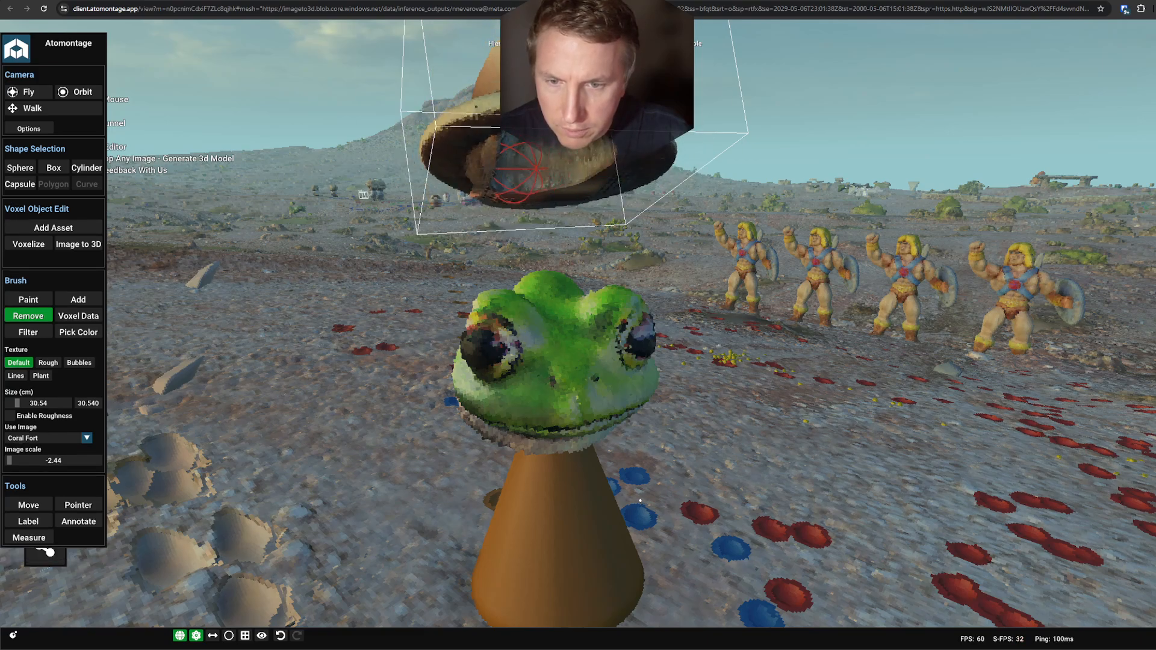
{"action": "left_click_drag", "start_coordinate": [536, 167], "coordinate": [521, 159]}
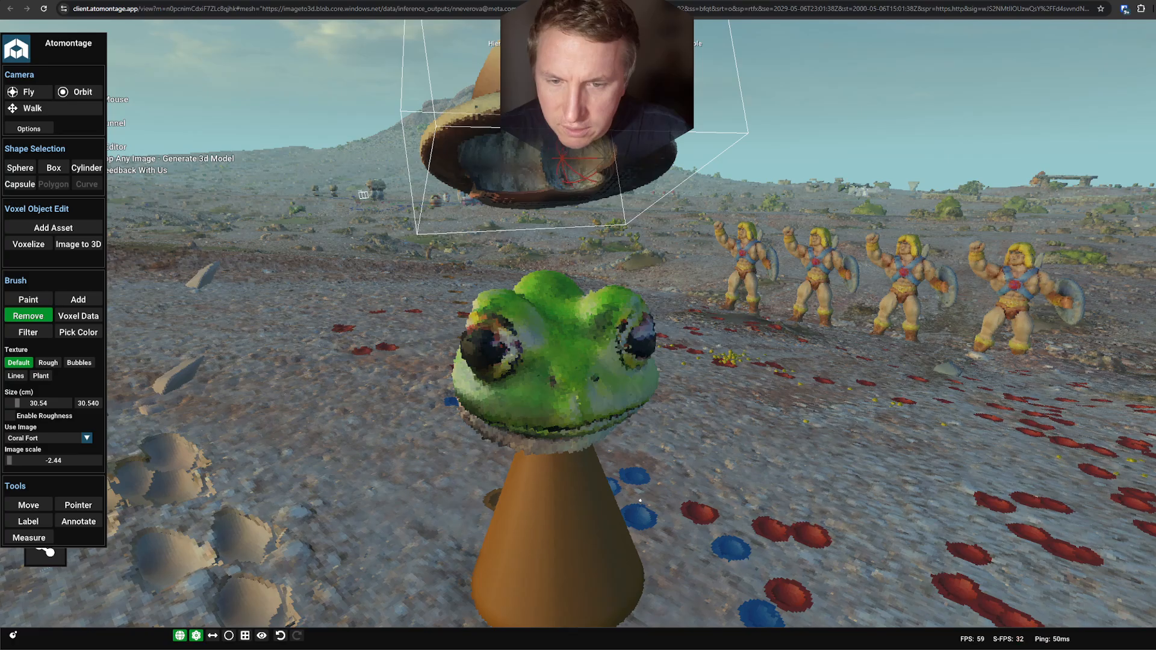
Leave the Remove brush and lower the hollowed hat onto the frog head.
{"action": "key", "text": "s"}
{"action": "key", "text": "w"}
{"action": "key", "text": "s"}
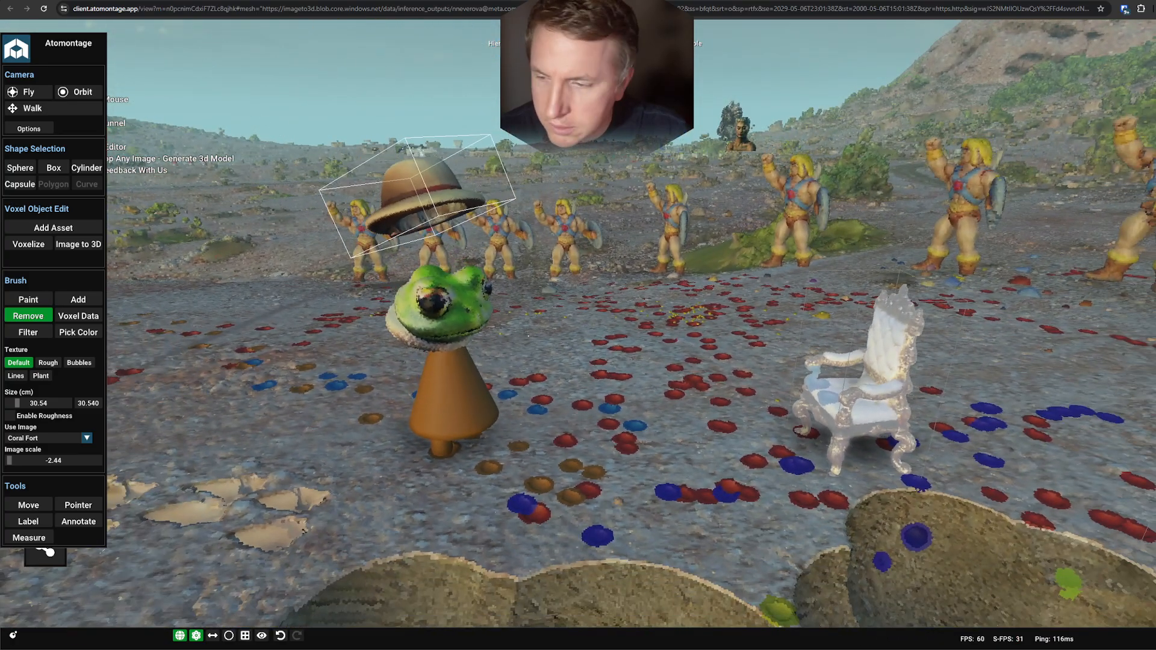
{"action": "key", "text": "Escape"}
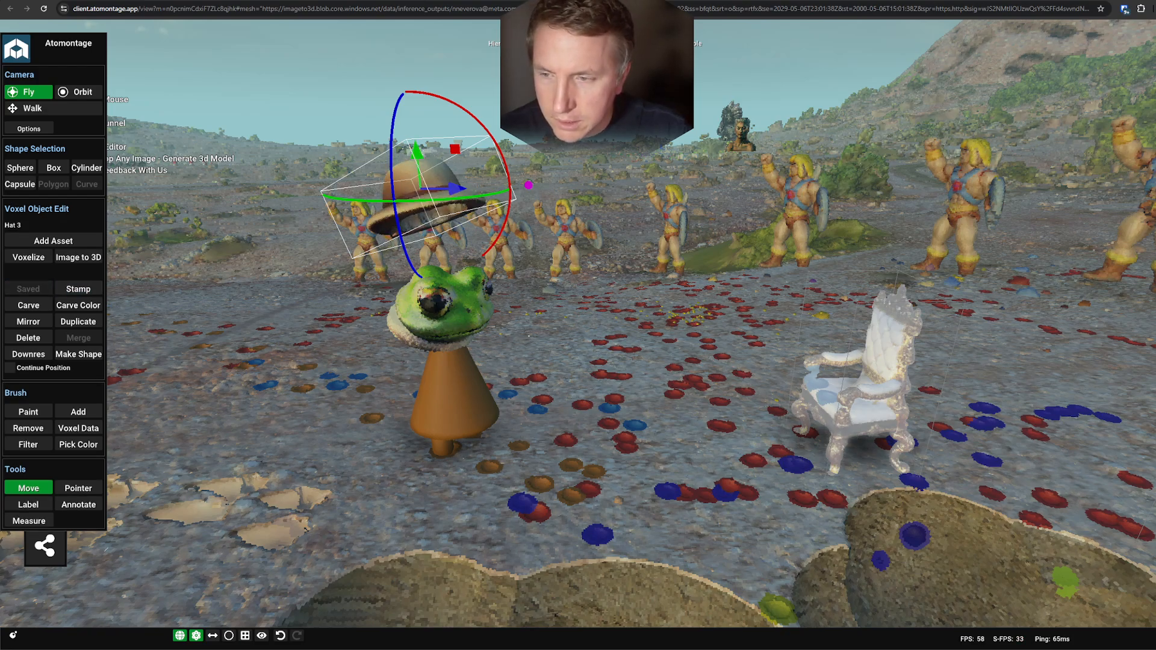
{"action": "left_click_drag", "start_coordinate": [417, 153], "coordinate": [425, 223]}
{"action": "scroll", "coordinate": [425, 223], "scroll_direction": "up", "scroll_amount": 6}
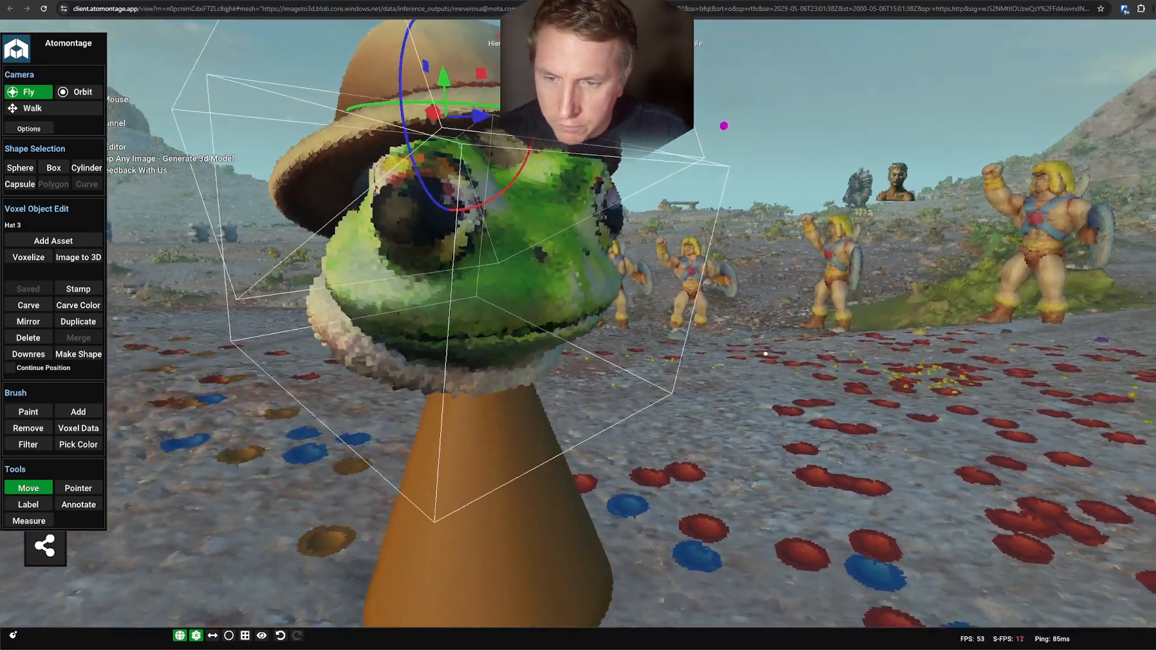
Select the frog head together with the hat, merge them into one object and deselect it.
{"action": "key", "text": "s"}
{"action": "key", "text": "a"}
{"action": "right_click_drag", "start_coordinate": [765, 354], "coordinate": [711, 337]}
{"action": "key", "text": "d"}
{"action": "key", "text": "s"}
{"action": "key", "text": "d"}
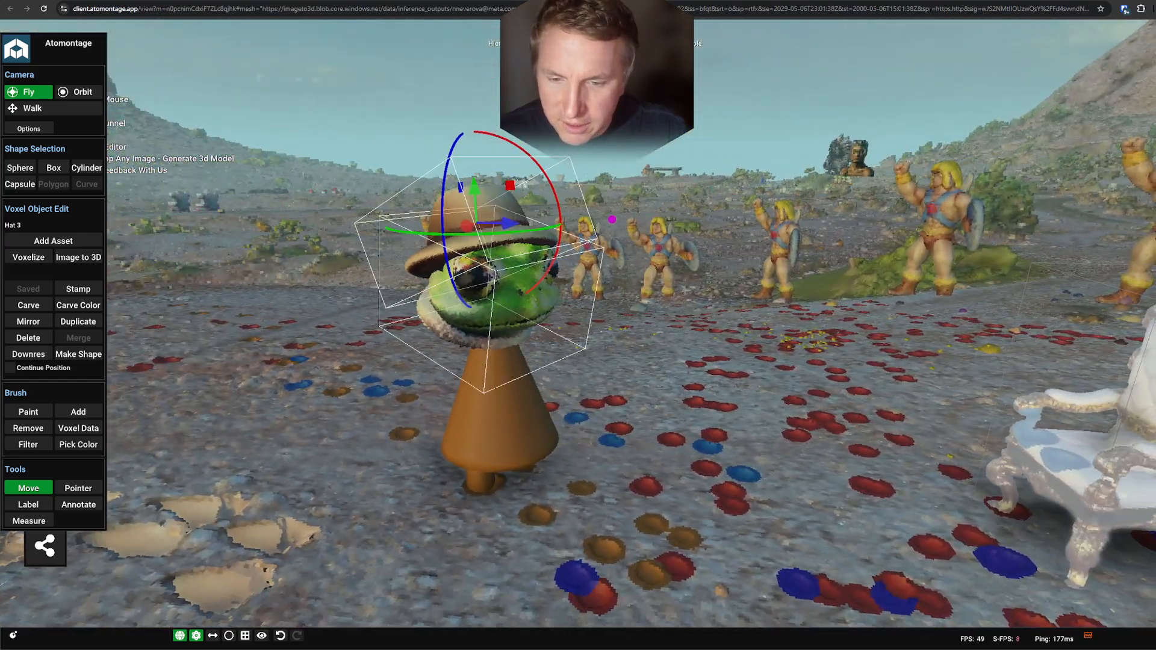
{"action": "left_click", "coordinate": [551, 262]}
{"action": "left_click", "coordinate": [545, 236], "text": "shift"}
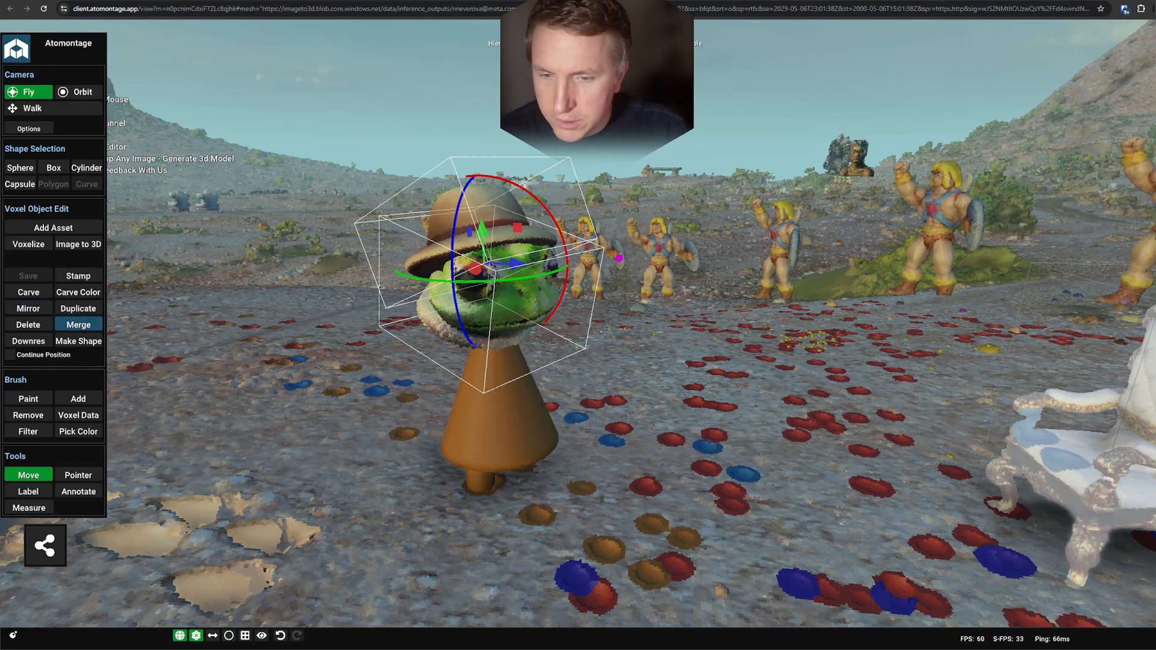
{"action": "left_click", "coordinate": [78, 324]}
{"action": "left_click", "coordinate": [601, 331]}
{"action": "key", "text": "a"}
{"action": "right_click_drag", "start_coordinate": [601, 332], "coordinate": [542, 345]}
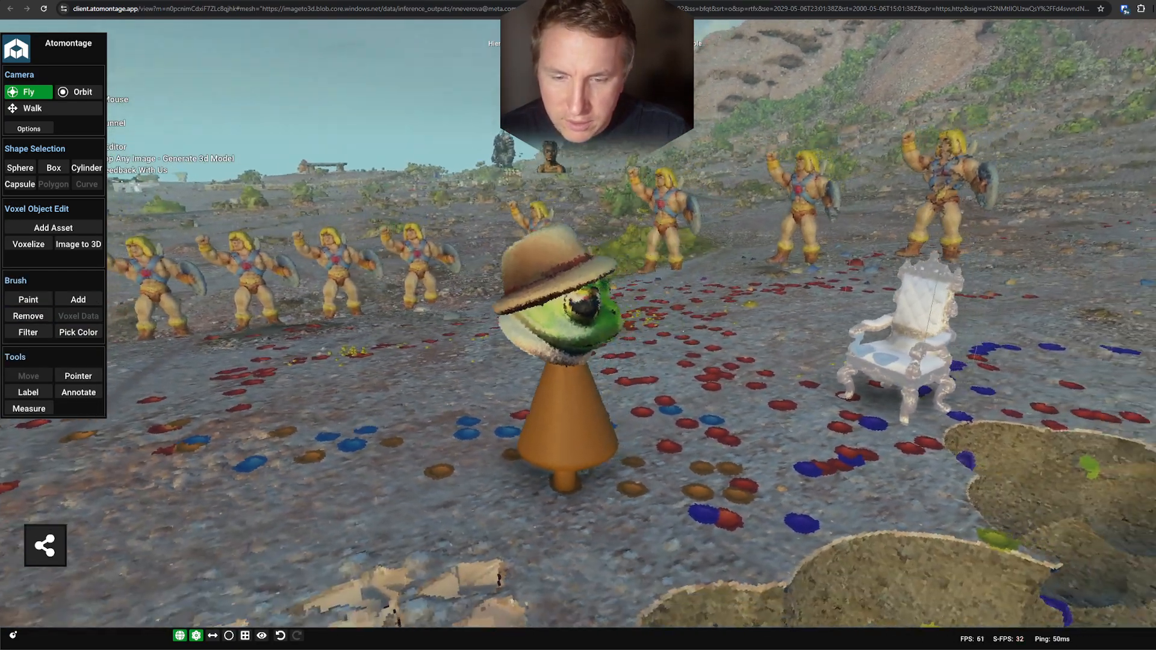
Travel to the kitten model beside the wooden bucket and switch to play mode.
{"action": "key", "text": "d"}
{"action": "right_click_drag", "start_coordinate": [683, 331], "coordinate": [1024, 346]}
{"action": "key", "text": "a"}
{"action": "key", "text": "a"}
{"action": "key", "text": "w"}
{"action": "key", "text": "F2"}
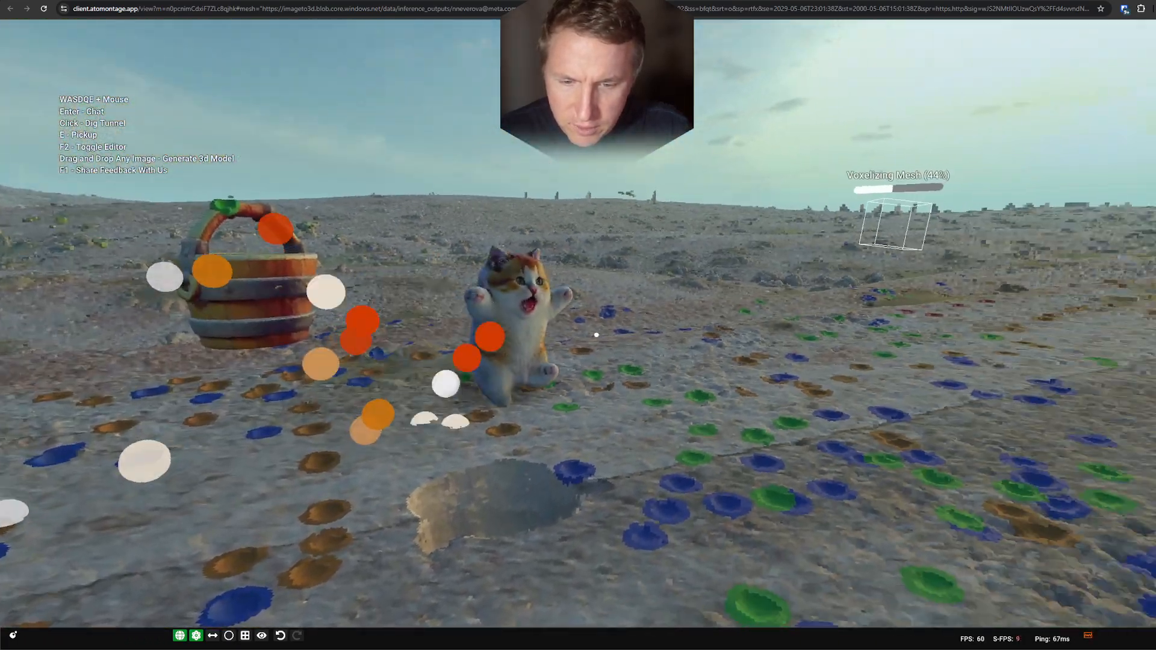
Stamp copies of the held kitten model into a stacked wall near the wooden bucket.
{"action": "left_click", "coordinate": [596, 335]}
{"action": "left_click", "coordinate": [596, 334]}
{"action": "left_click", "coordinate": [596, 335]}
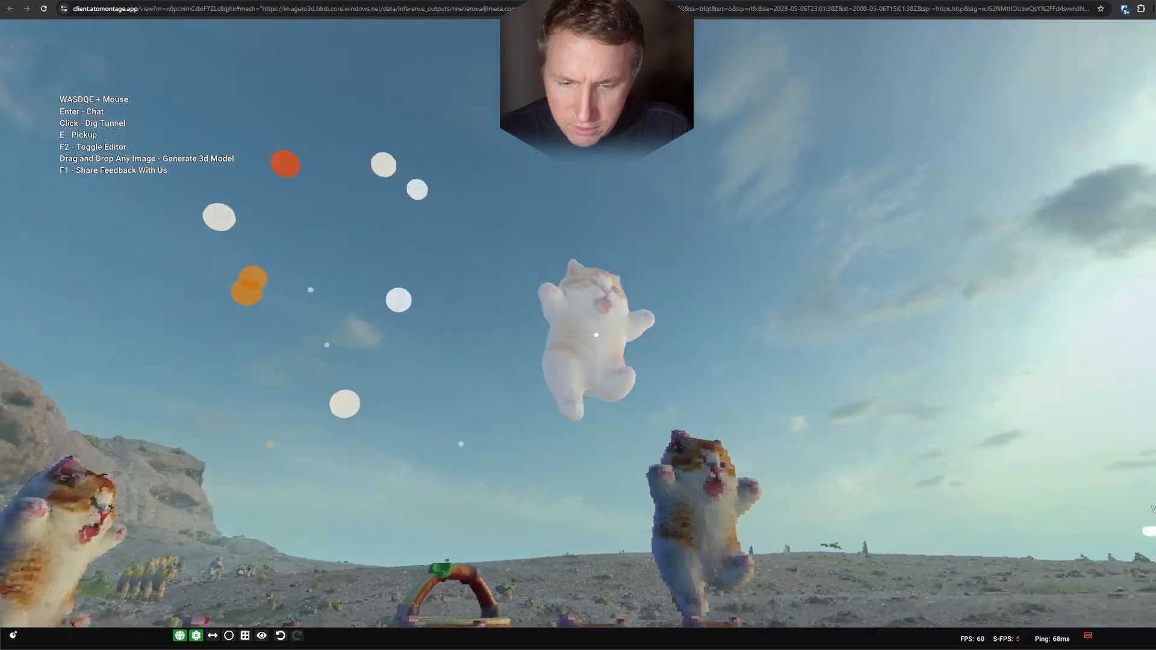
{"action": "key", "text": "s"}
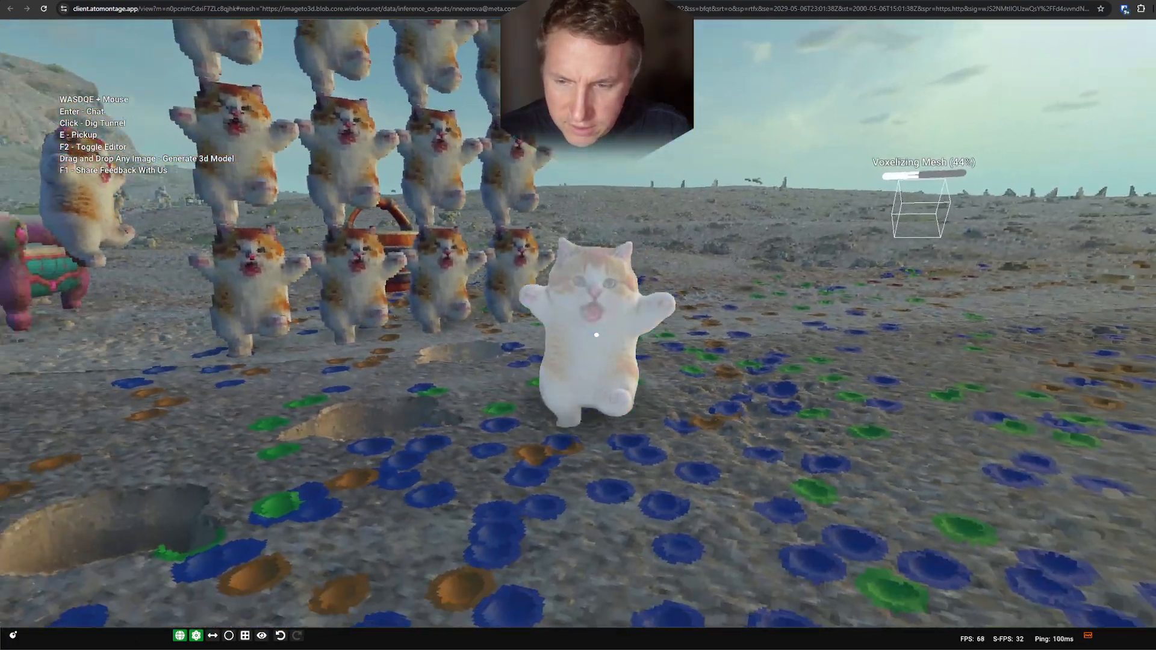
{"action": "key", "text": "s"}
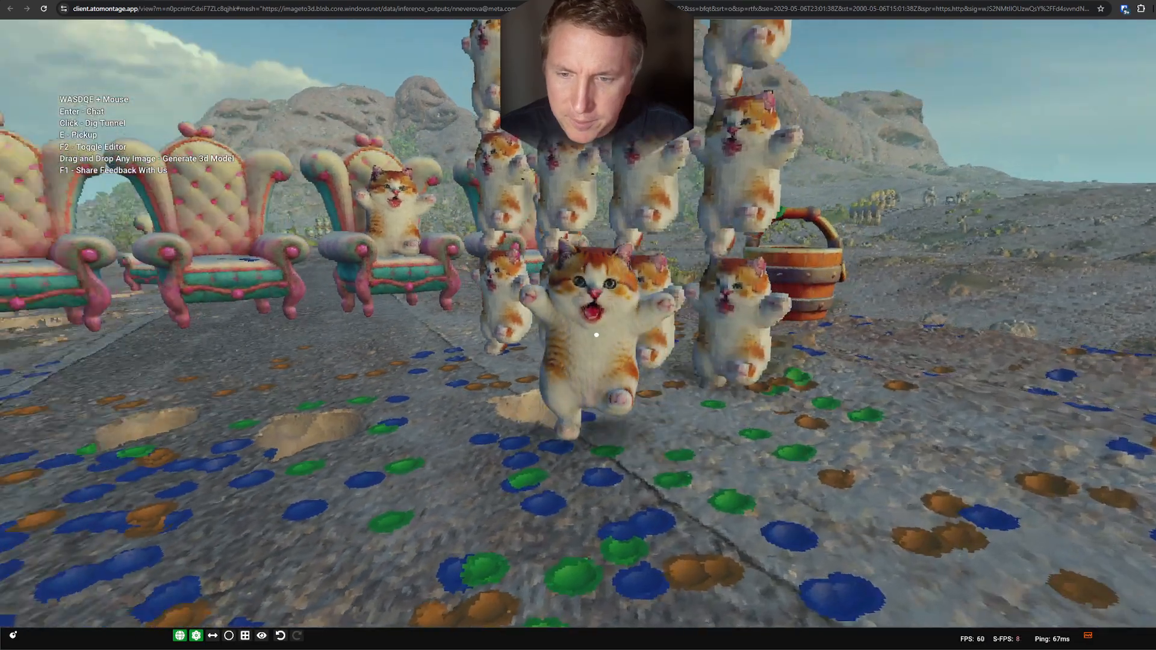
Carry the kitten to open ground in front of the chairs and the stacked copies and set it down.
{"action": "key", "text": "w"}
{"action": "key", "text": "d"}
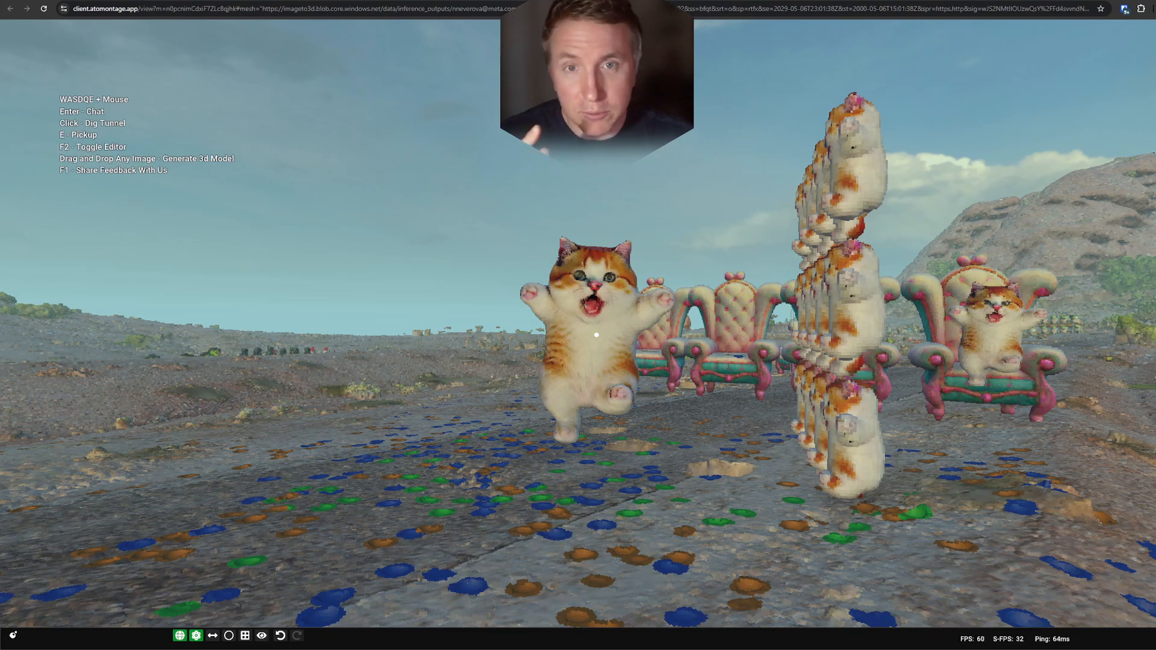
{"action": "key", "text": "a"}
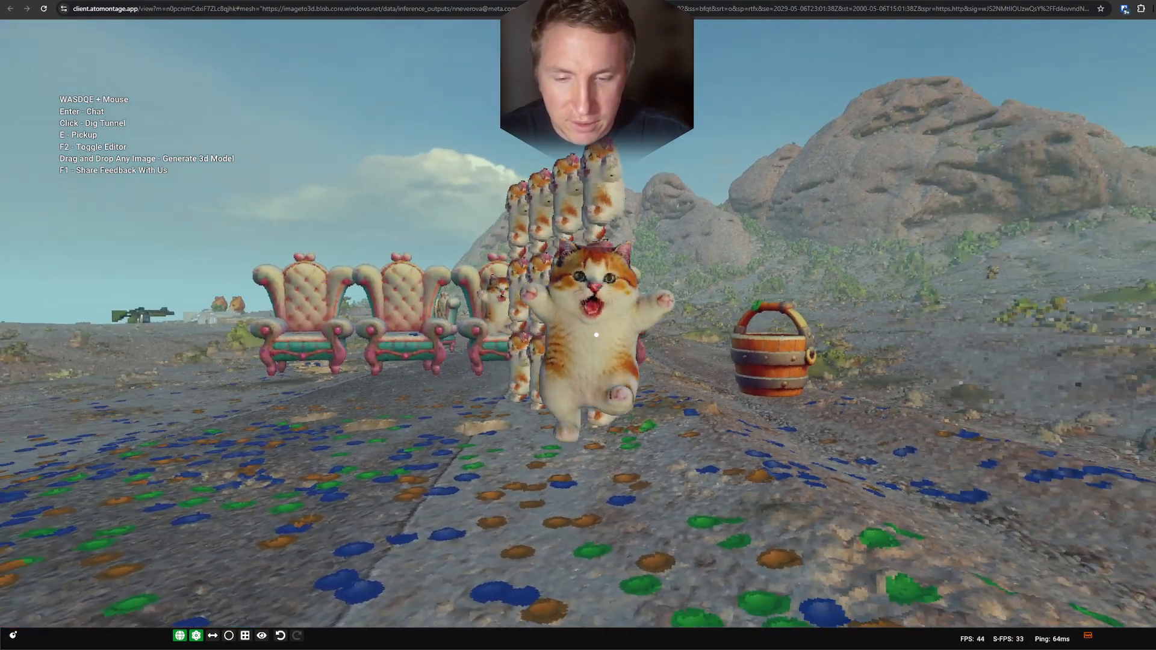
{"action": "key", "text": "s"}
{"action": "key", "text": "e"}
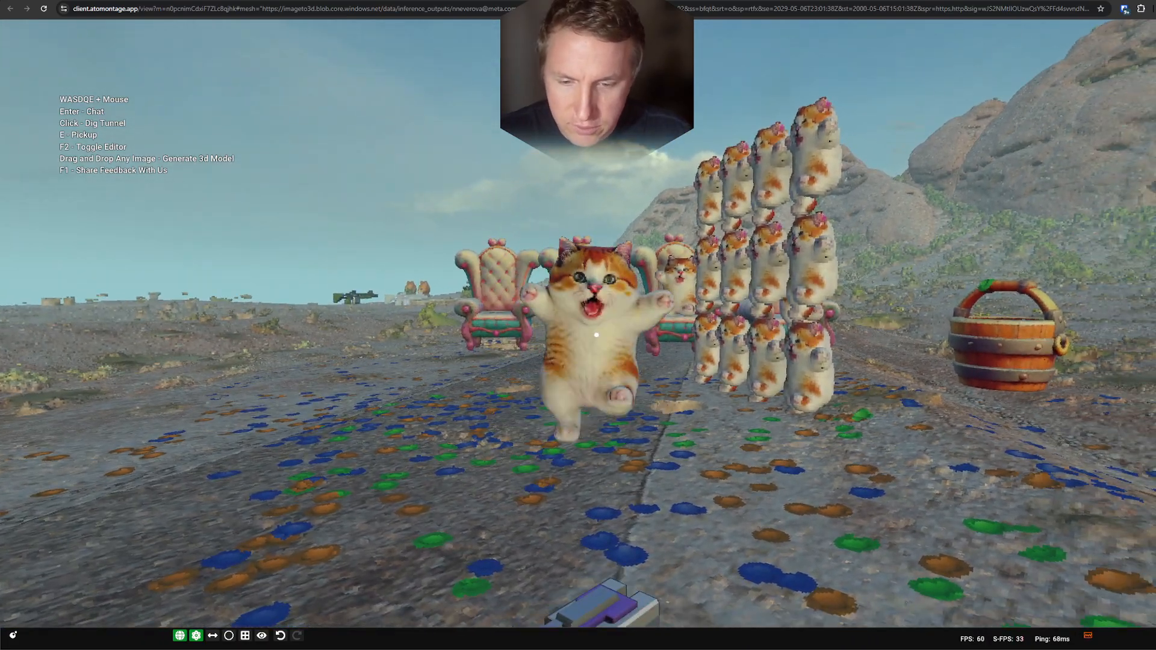
Return to the editor and bring the selected kitten into close view.
{"action": "key", "text": "F2"}
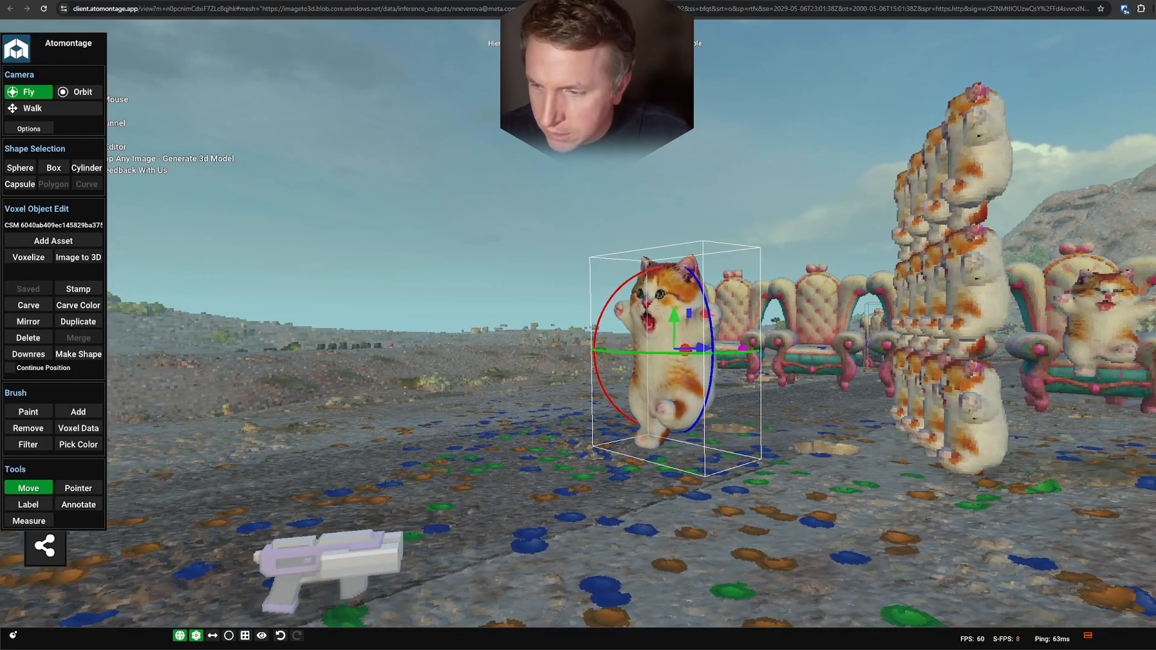
{"action": "key", "text": "s"}
{"action": "key", "text": "a"}
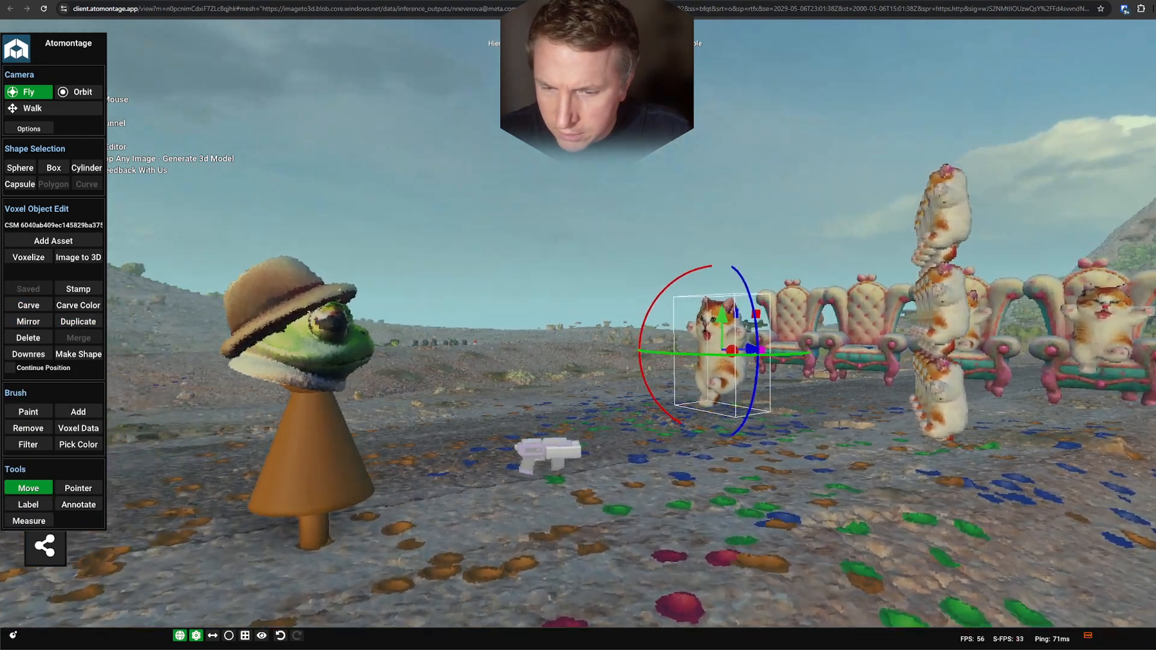
{"action": "key", "text": "w"}
Switch to the Paint brush and set its material to gold beside the selected kitten.
{"action": "left_click", "coordinate": [28, 412]}
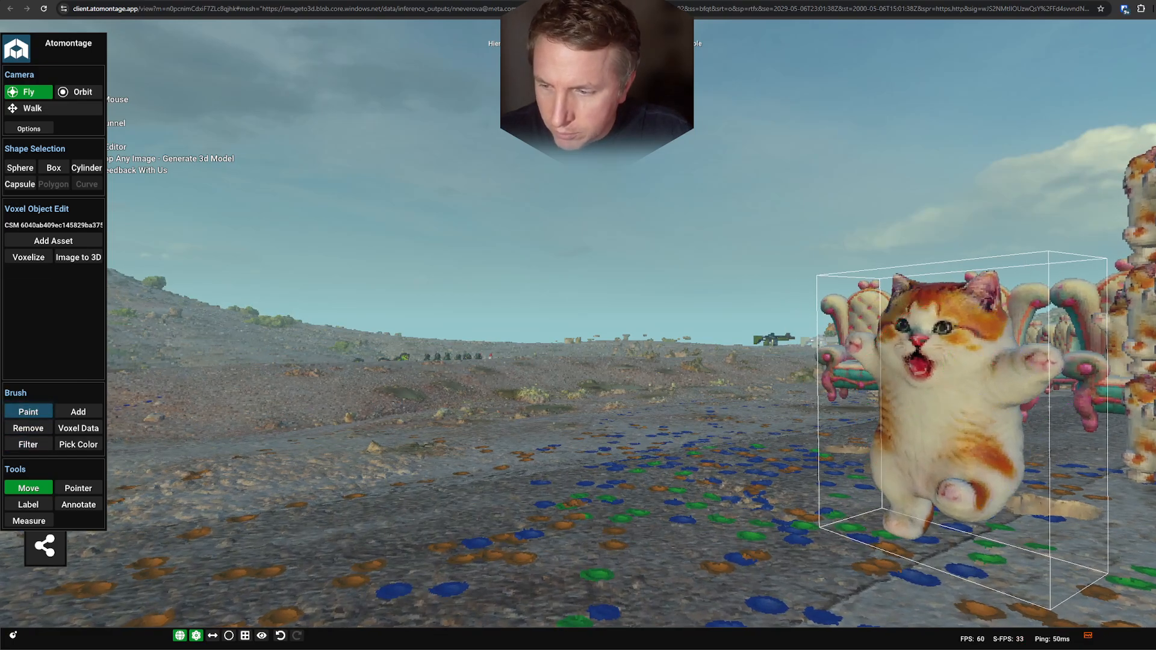
{"action": "left_click", "coordinate": [48, 511]}
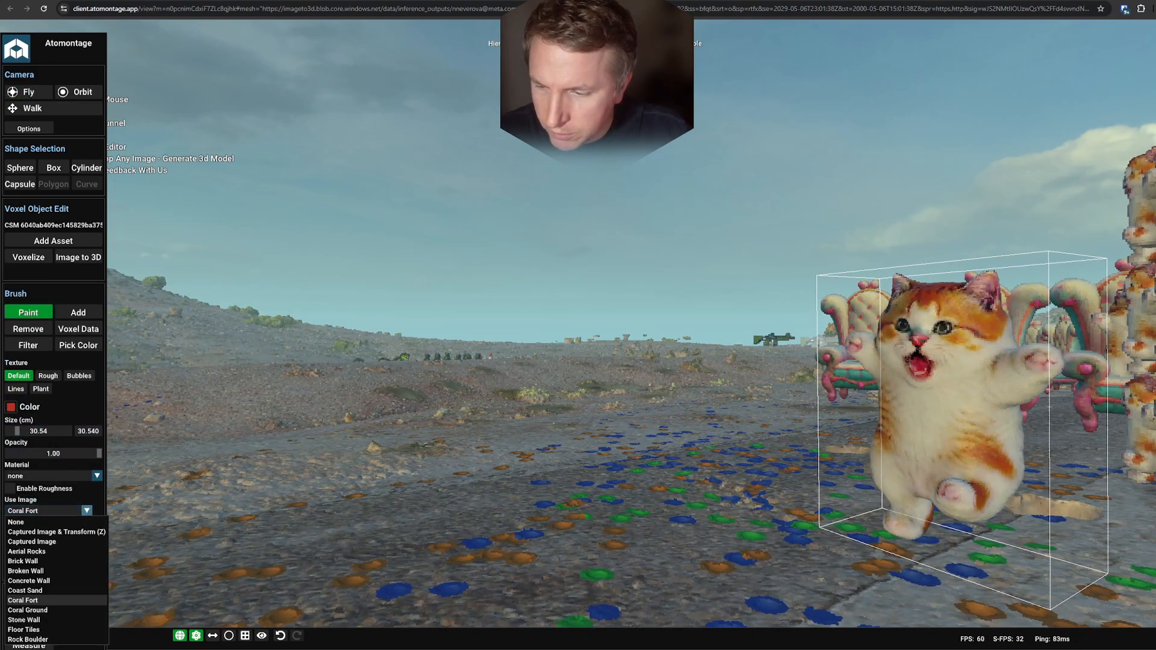
{"action": "left_click", "coordinate": [51, 475]}
{"action": "left_click", "coordinate": [24, 497]}
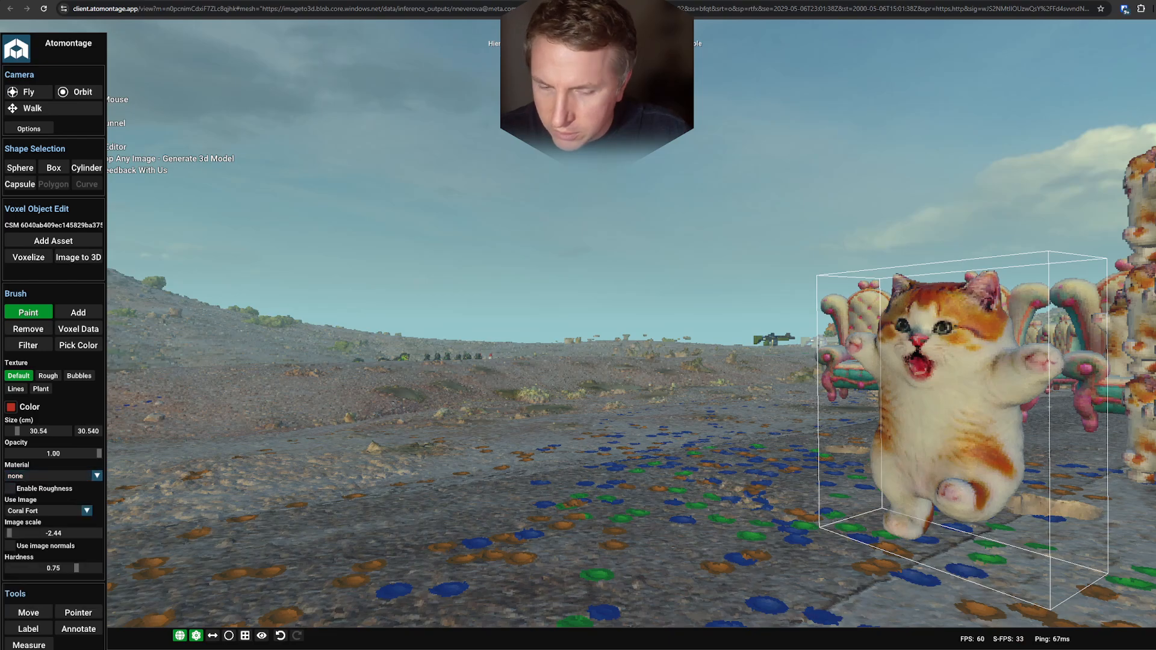
{"action": "key", "text": "d"}
{"action": "mouse_move", "coordinate": [629, 419]}
{"action": "left_mouse_down"}
{"action": "mouse_move", "coordinate": [625, 394]}
{"action": "mouse_move", "coordinate": [607, 409]}
{"action": "left_mouse_up"}
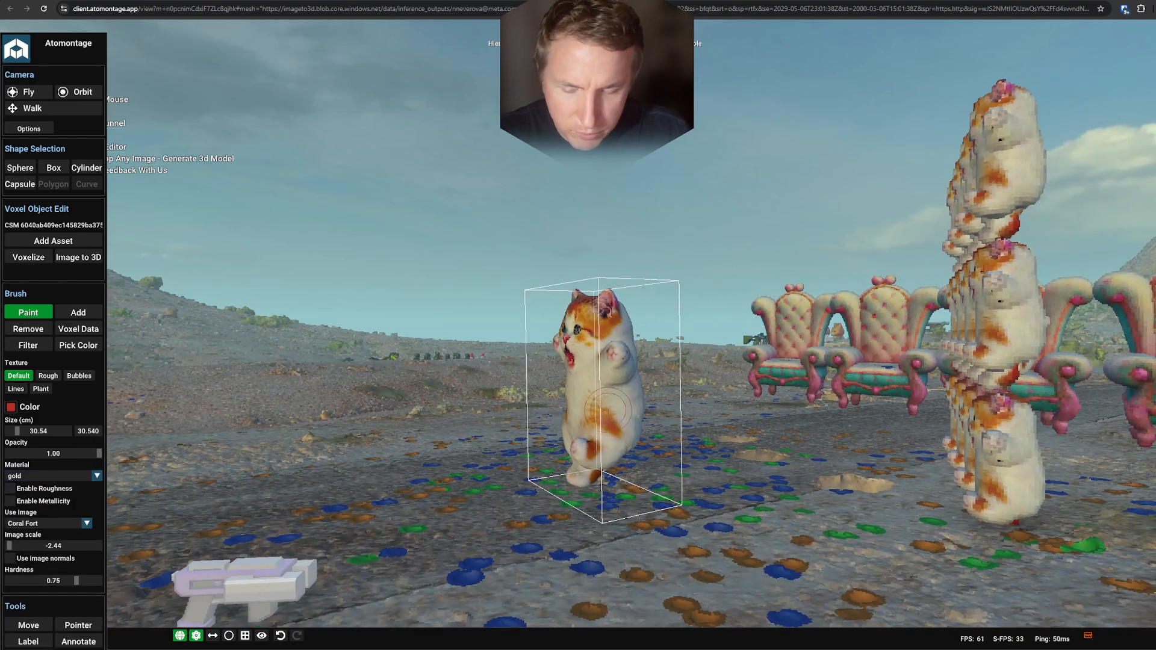
Leave paint mode and place a duplicate of the kitten on the open ground behind the pistol.
{"action": "key", "text": "s"}
{"action": "key", "text": "a"}
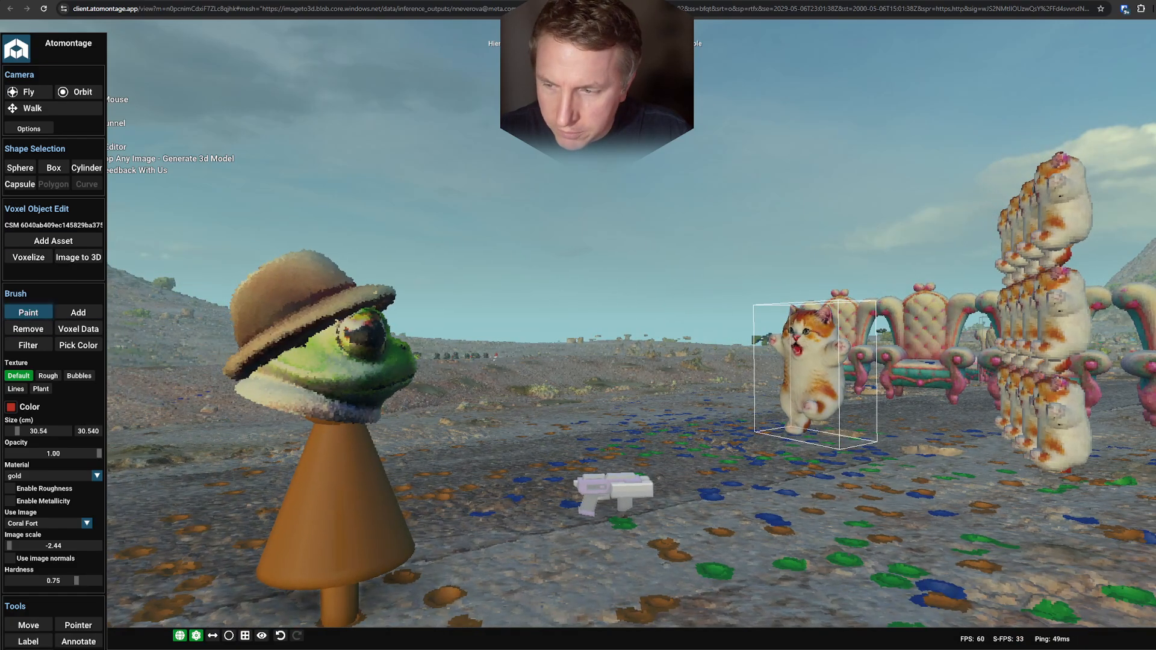
{"action": "left_click", "coordinate": [28, 312]}
{"action": "left_click_drag", "start_coordinate": [847, 367], "coordinate": [627, 368], "text": "shift"}
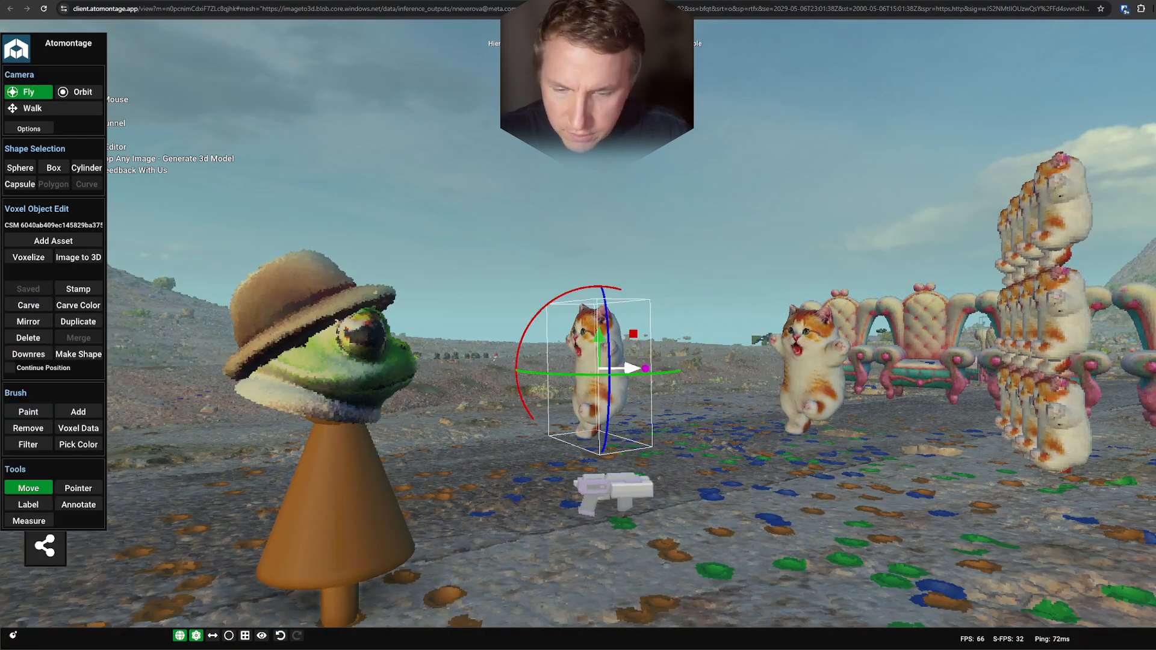
Paint the duplicated kitten's belly, raised arm and face with the gold material.
{"action": "left_click", "coordinate": [28, 411]}
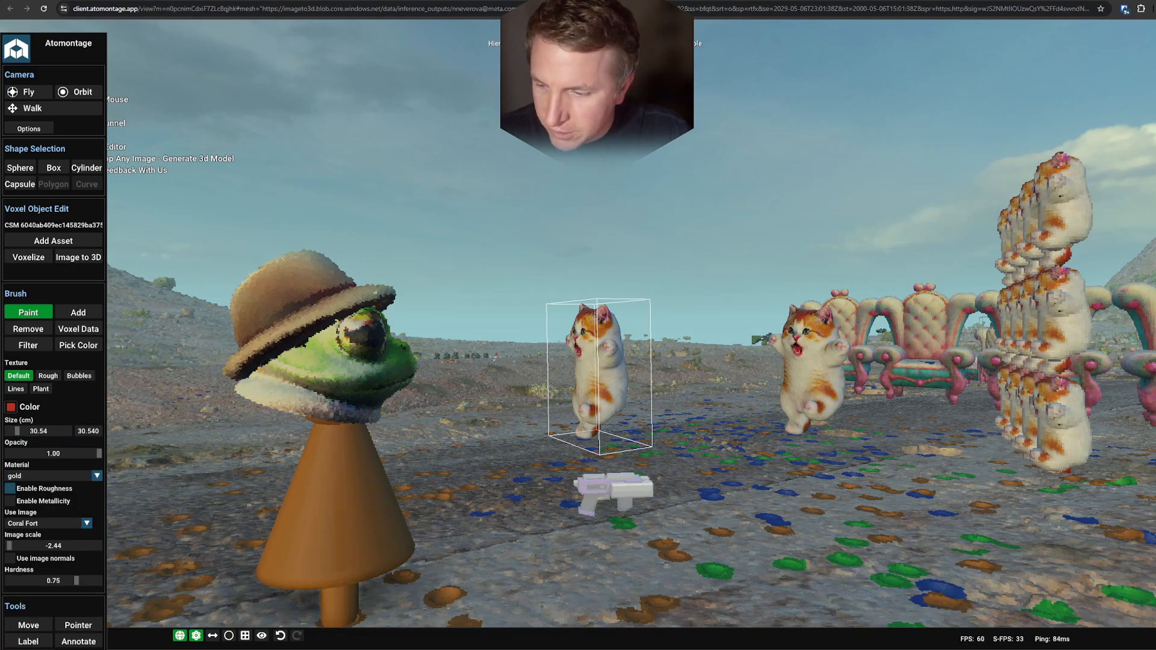
{"action": "mouse_move", "coordinate": [604, 356]}
{"action": "left_mouse_down"}
{"action": "mouse_move", "coordinate": [599, 344]}
{"action": "mouse_move", "coordinate": [602, 391]}
{"action": "left_mouse_up"}
{"action": "key", "text": "w"}
{"action": "key", "text": "s"}
{"action": "key", "text": "w"}
{"action": "key", "text": "a"}
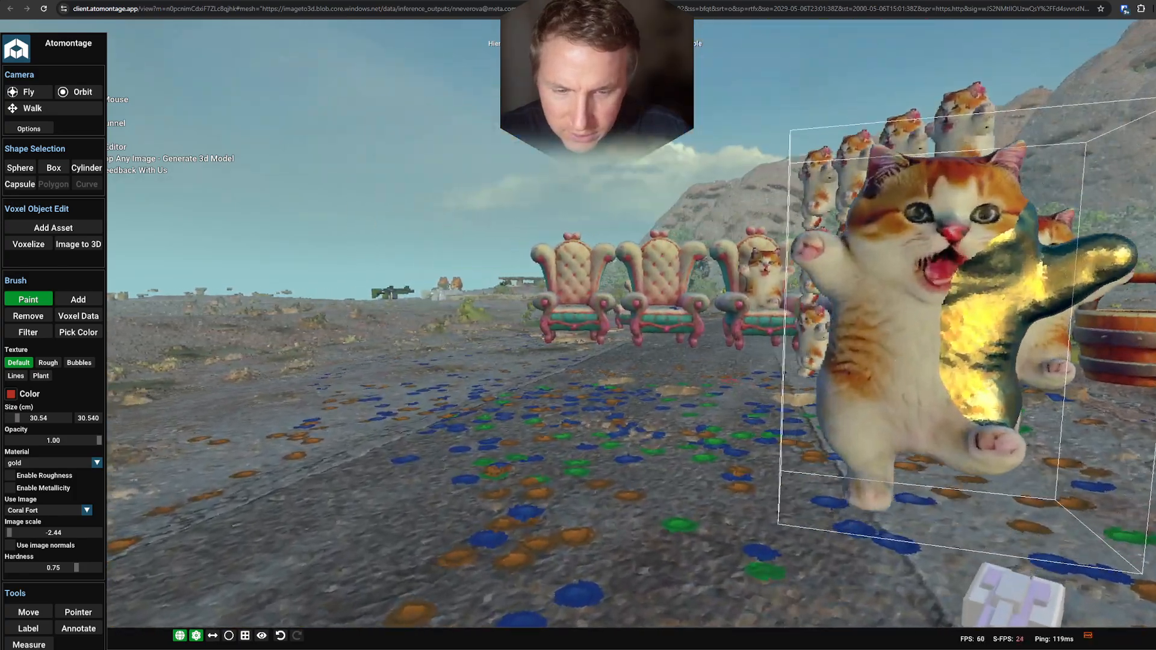
{"action": "key", "text": "d"}
{"action": "mouse_move", "coordinate": [737, 343]}
{"action": "left_mouse_down"}
{"action": "mouse_move", "coordinate": [725, 200]}
{"action": "mouse_move", "coordinate": [771, 144]}
{"action": "left_mouse_up"}
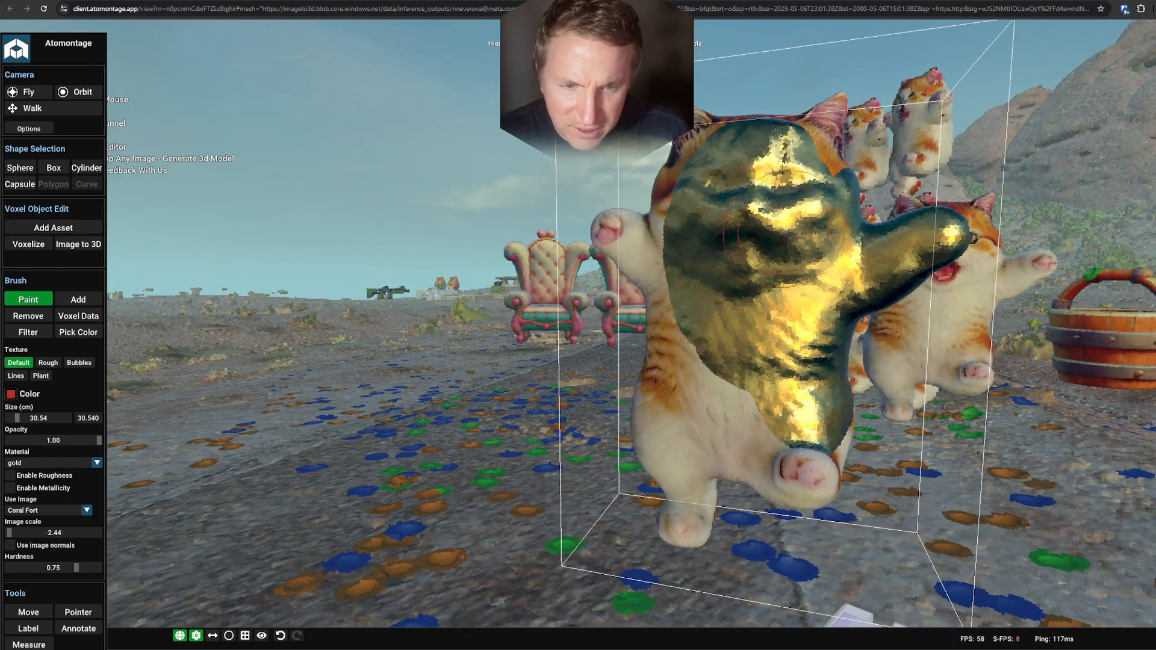
Extend the gold paint over the duplicated kitten's other arm, lower body and raised foot, and finish painting.
{"action": "key", "text": "s"}
{"action": "key", "text": "d"}
{"action": "mouse_move", "coordinate": [770, 144]}
{"action": "right_mouse_down"}
{"action": "mouse_move", "coordinate": [674, 157]}
{"action": "mouse_move", "coordinate": [626, 223]}
{"action": "mouse_move", "coordinate": [542, 226]}
{"action": "right_mouse_up"}
{"action": "key", "text": "w"}
{"action": "key", "text": "a"}
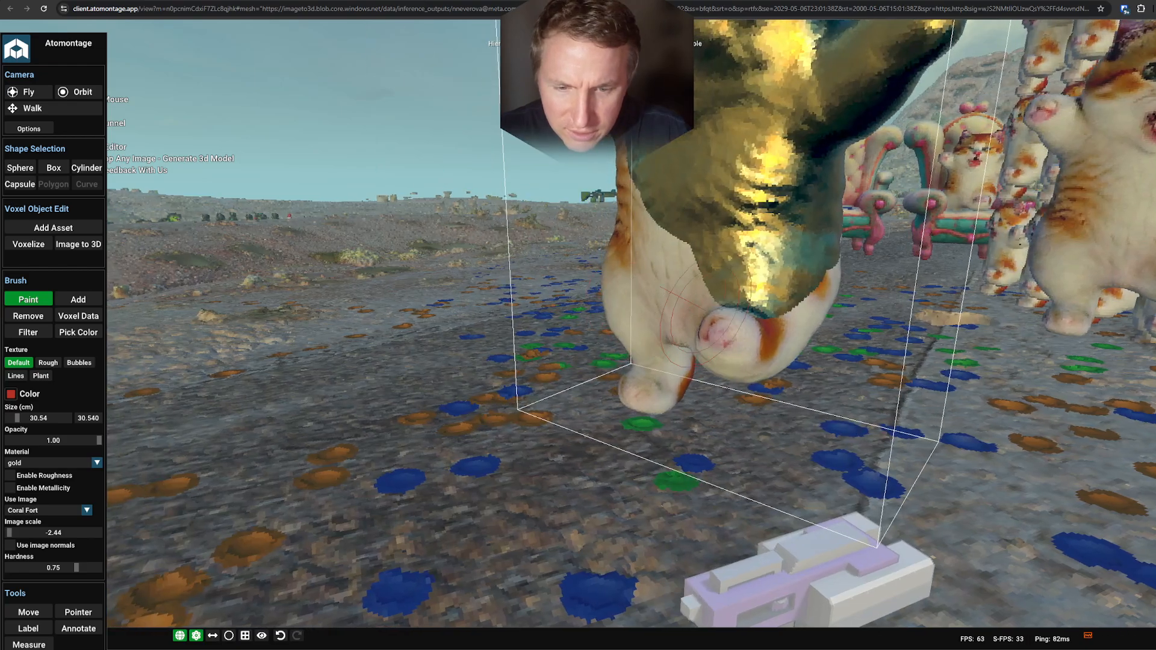
{"action": "left_click", "coordinate": [732, 325]}
{"action": "key", "text": "a"}
{"action": "right_click_drag", "start_coordinate": [732, 325], "coordinate": [843, 314]}
{"action": "key", "text": "s"}
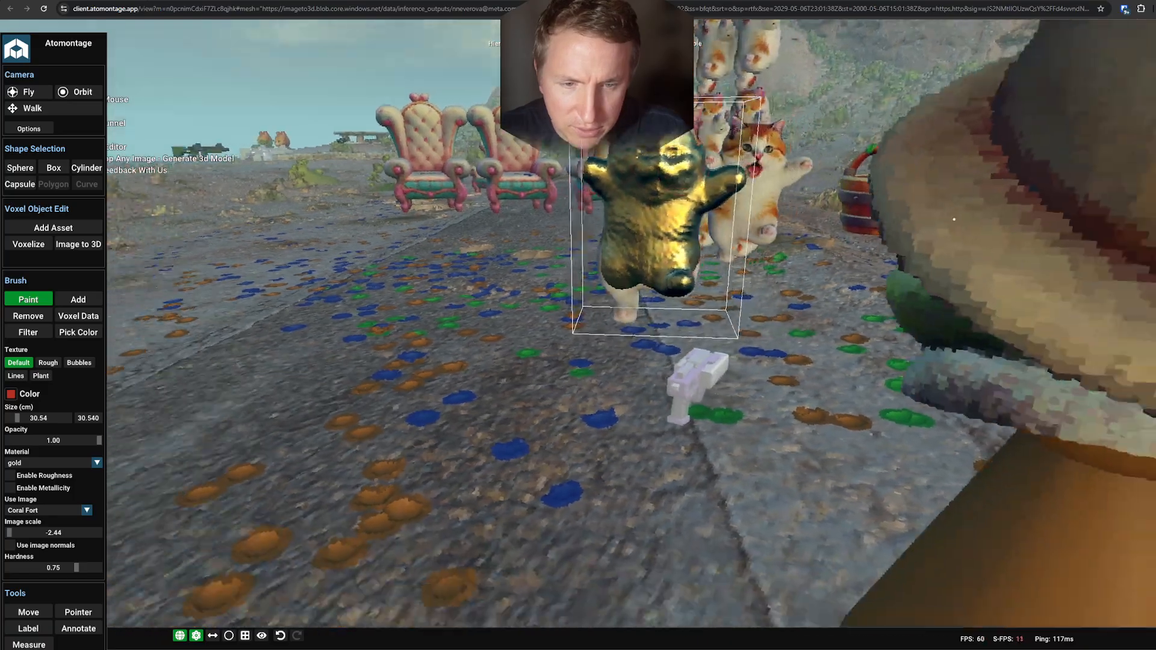
{"action": "right_click_drag", "start_coordinate": [954, 220], "coordinate": [199, 241]}
{"action": "key", "text": "s"}
{"action": "left_click", "coordinate": [28, 299]}
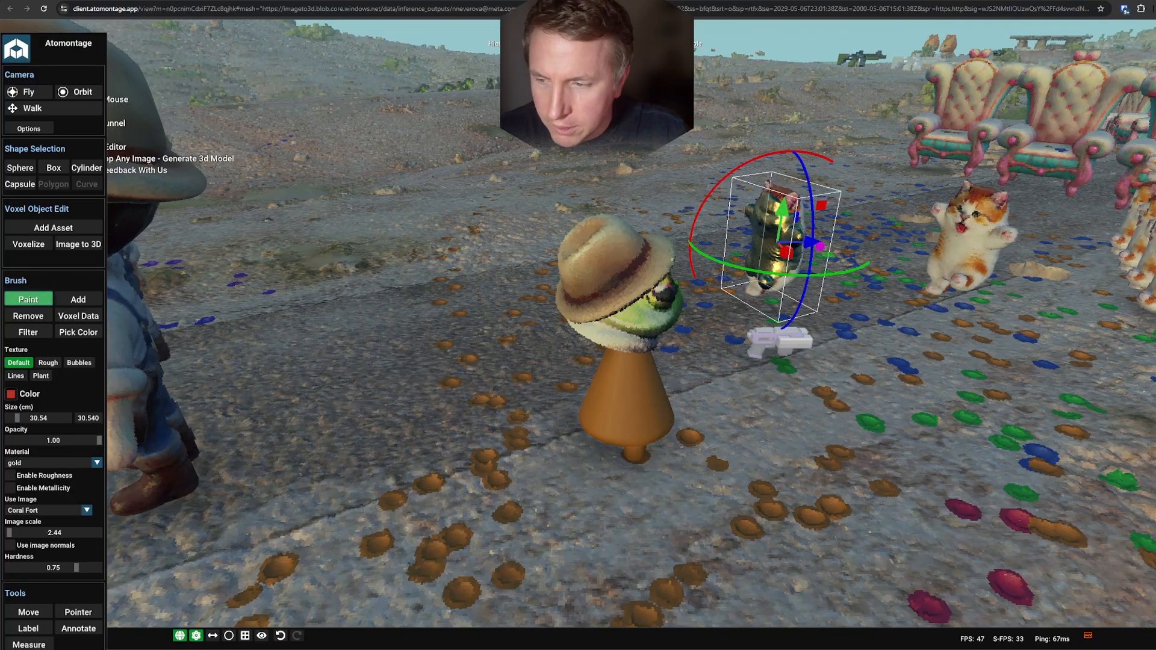
Move the gold kitten away from the original kitten to the far edge of the road and raise it.
{"action": "key", "text": "a"}
{"action": "right_click_drag", "start_coordinate": [807, 241], "coordinate": [879, 132]}
{"action": "key", "text": "d"}
{"action": "key", "text": "s"}
{"action": "key", "text": "a"}
{"action": "key", "text": "w"}
{"action": "right_click_drag", "start_coordinate": [639, 434], "coordinate": [319, 362]}
{"action": "key", "text": "s"}
{"action": "key", "text": "s"}
{"action": "key", "text": "w"}
{"action": "key", "text": "s"}
{"action": "key", "text": "s"}
{"action": "left_click_drag", "start_coordinate": [616, 190], "coordinate": [617, 158]}
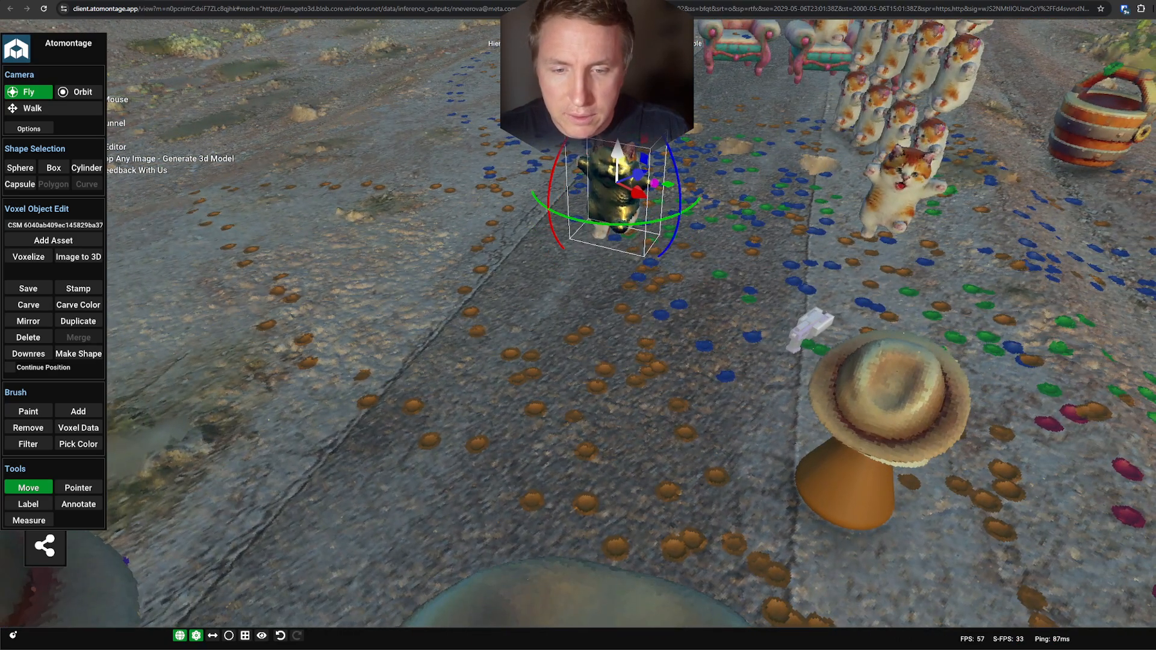
Enlarge the gold kitten uniformly to a scale of about 1.94.
{"action": "left_click_drag", "start_coordinate": [678, 183], "coordinate": [725, 186]}
{"action": "key", "text": "w"}
{"action": "right_click_drag", "start_coordinate": [725, 187], "coordinate": [762, 97]}
{"action": "key", "text": "s"}
{"action": "mouse_move", "coordinate": [588, 301]}
{"action": "left_mouse_down"}
{"action": "mouse_move", "coordinate": [588, 223]}
{"action": "mouse_move", "coordinate": [592, 245]}
{"action": "mouse_move", "coordinate": [489, 210]}
{"action": "mouse_move", "coordinate": [655, 205]}
{"action": "mouse_move", "coordinate": [584, 209]}
{"action": "left_mouse_up"}
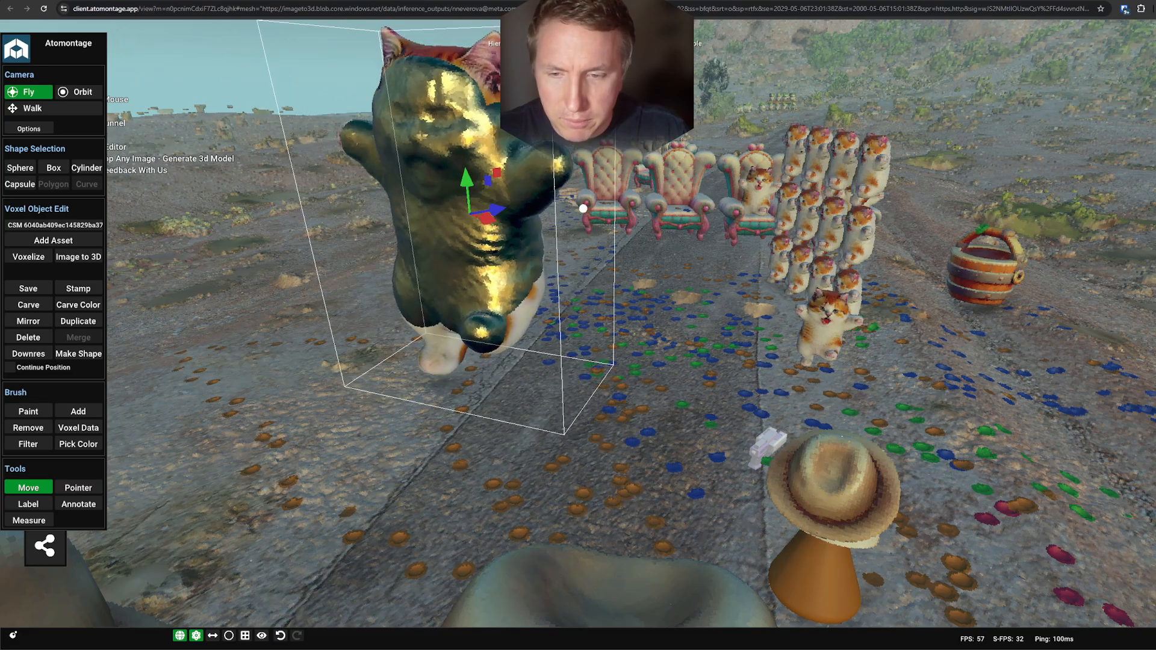
Circle the enlarged gold kitten to examine its painted surface from the front and side.
{"action": "key", "text": "w"}
{"action": "right_click_drag", "start_coordinate": [583, 208], "coordinate": [708, 290]}
{"action": "key", "text": "a"}
{"action": "key", "text": "s"}
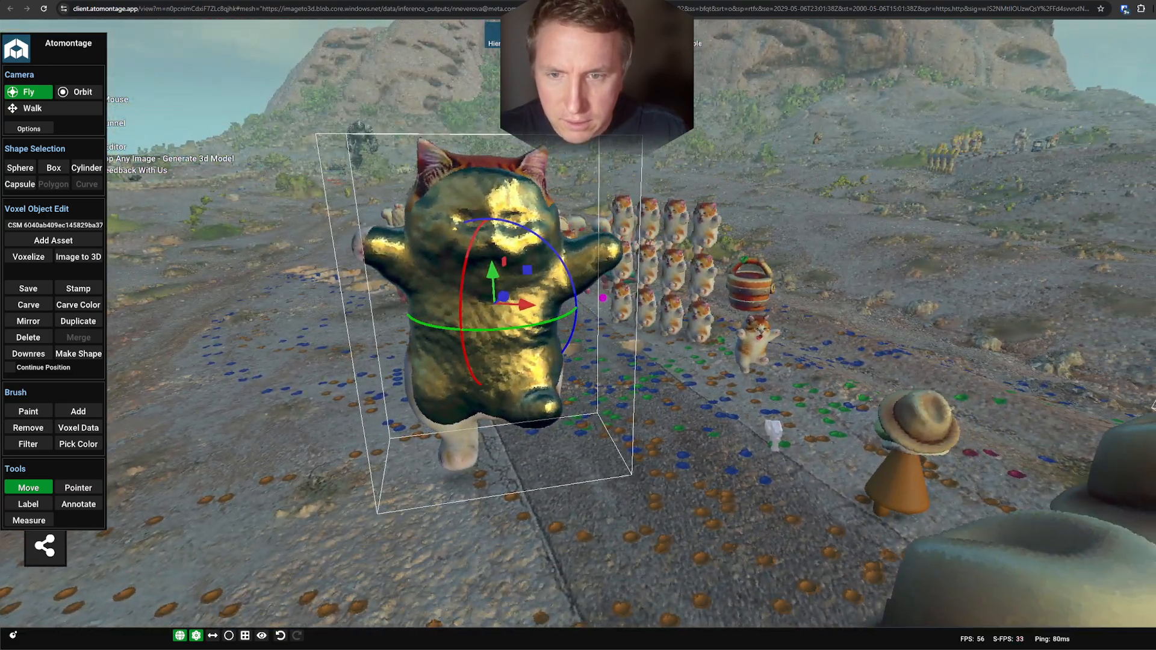
{"action": "key", "text": "w"}
{"action": "key", "text": "a"}
{"action": "right_click_drag", "start_coordinate": [578, 325], "coordinate": [758, 325]}
{"action": "key", "text": "a"}
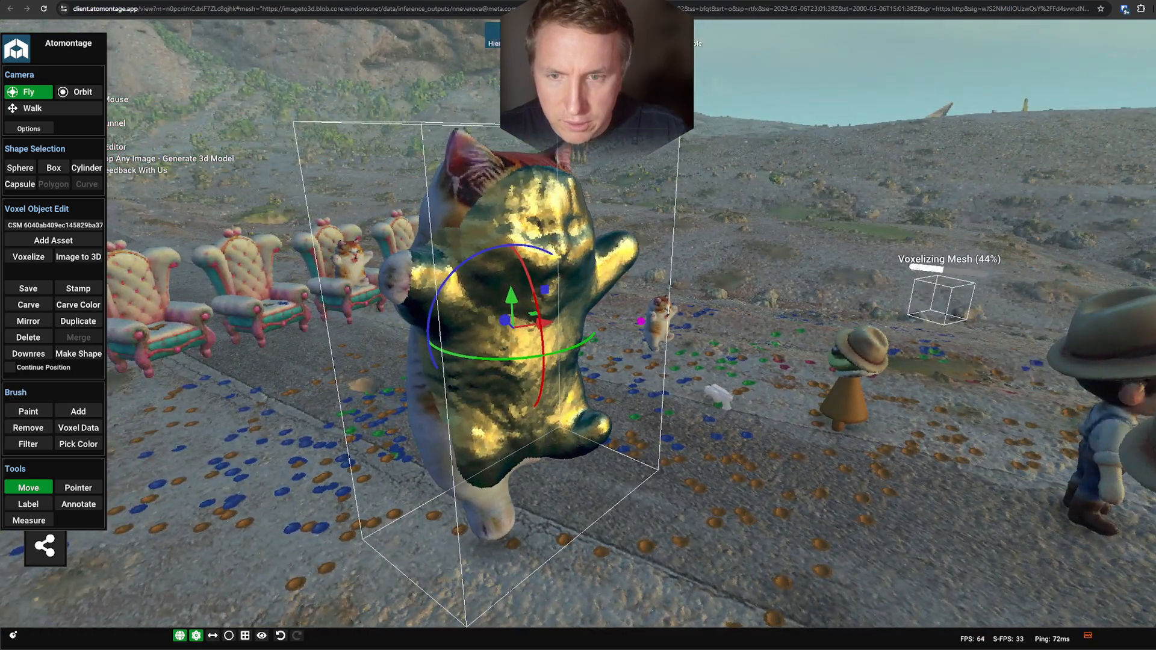
Show the object hierarchy and search the script components for "rot" for the gold kitten.
{"action": "key", "text": "F2"}
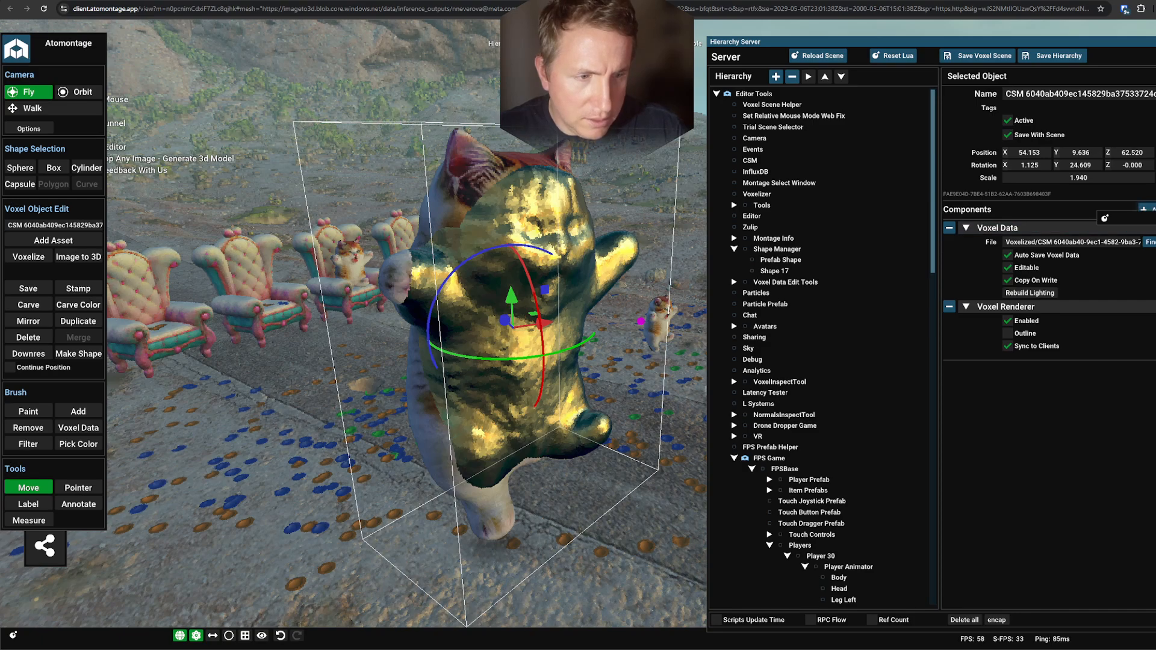
{"action": "left_click", "coordinate": [1143, 209]}
{"action": "left_click", "coordinate": [1121, 218]}
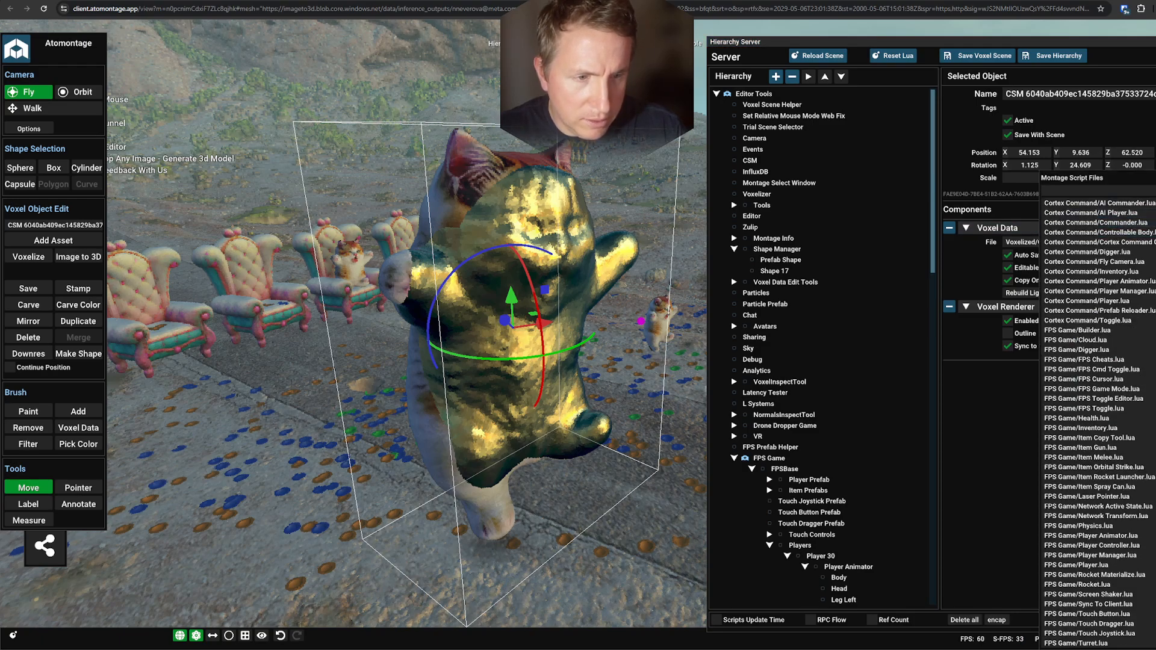
{"action": "type", "text": "rot"}
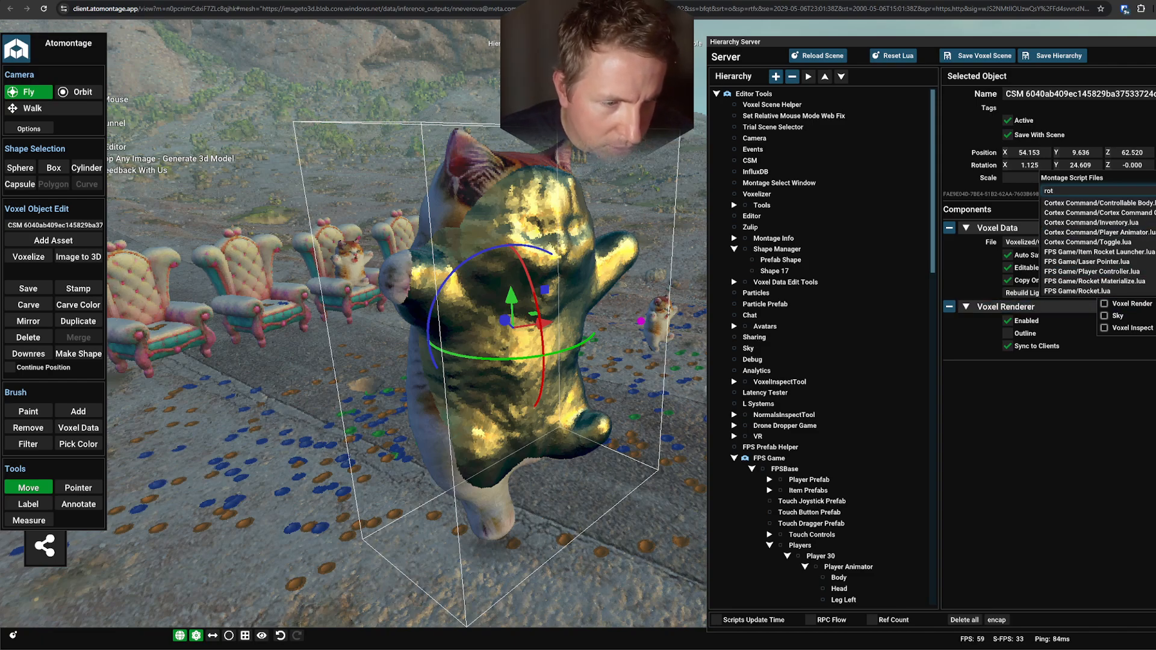
{"action": "key", "text": "Escape"}
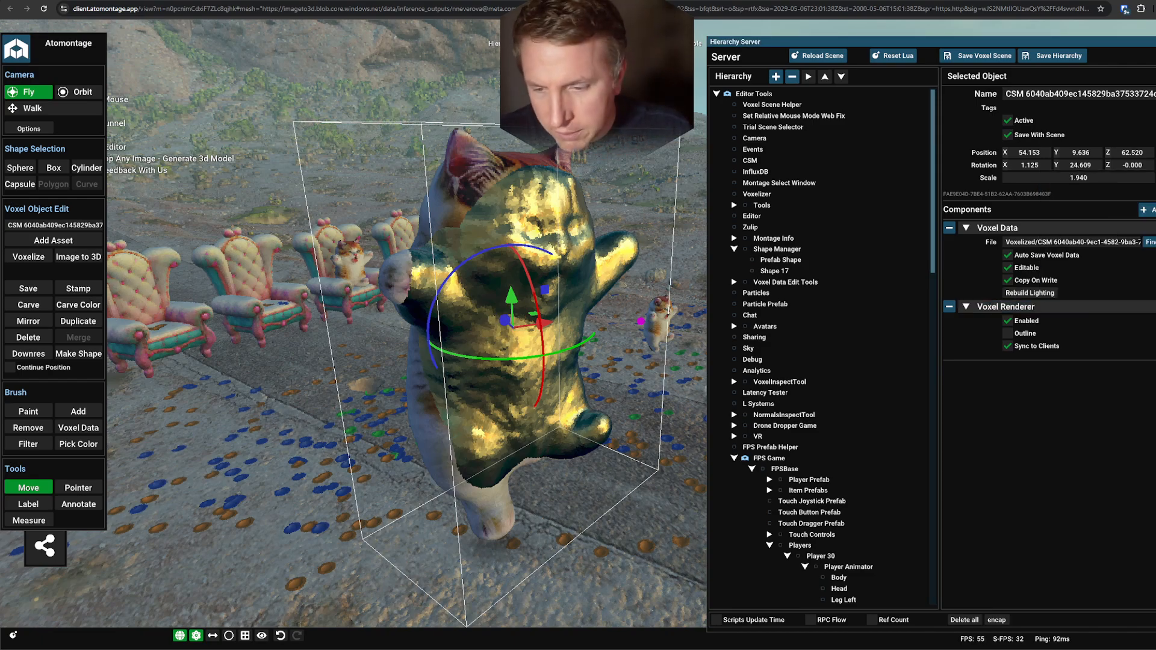
{"action": "key", "text": "Escape"}
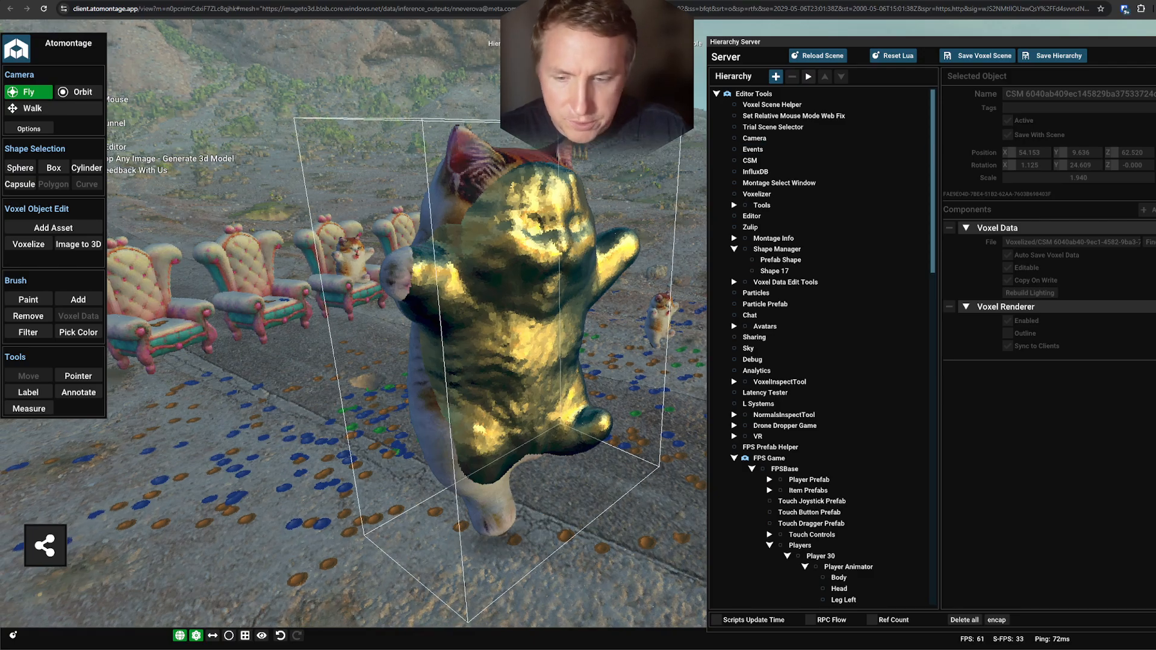
Reselect the gold kitten, view its reflections from several sides and hide the object hierarchy.
{"action": "left_click", "coordinate": [513, 322]}
{"action": "key", "text": "s"}
{"action": "key", "text": "d"}
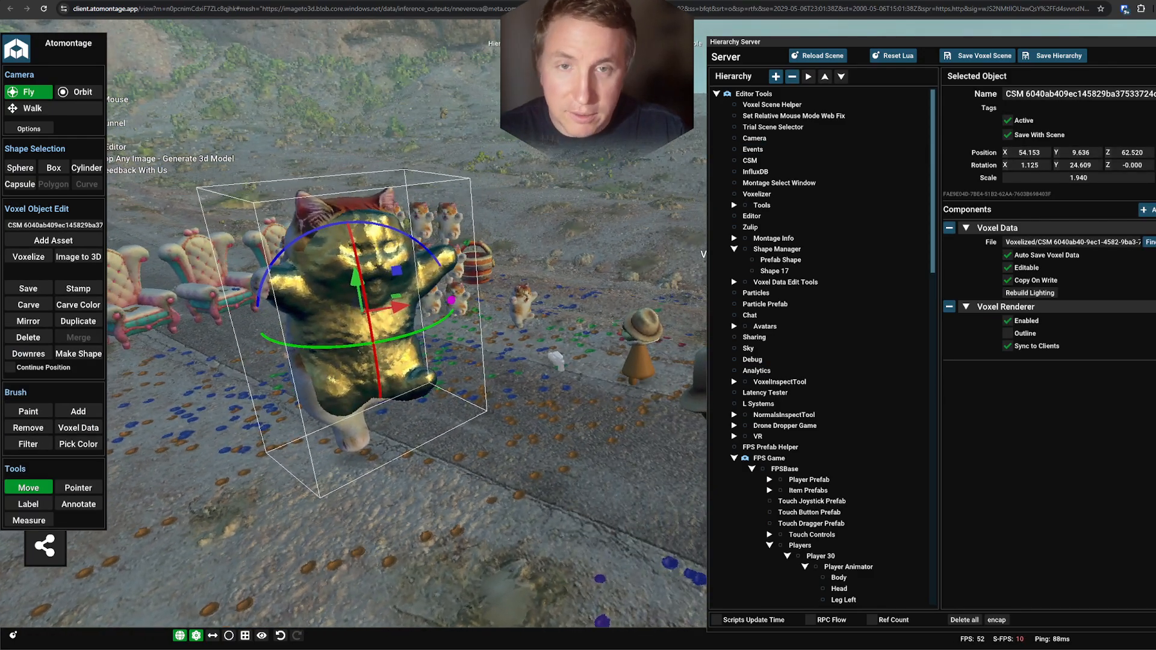
{"action": "key", "text": "a"}
{"action": "key", "text": "d"}
{"action": "key", "text": "a"}
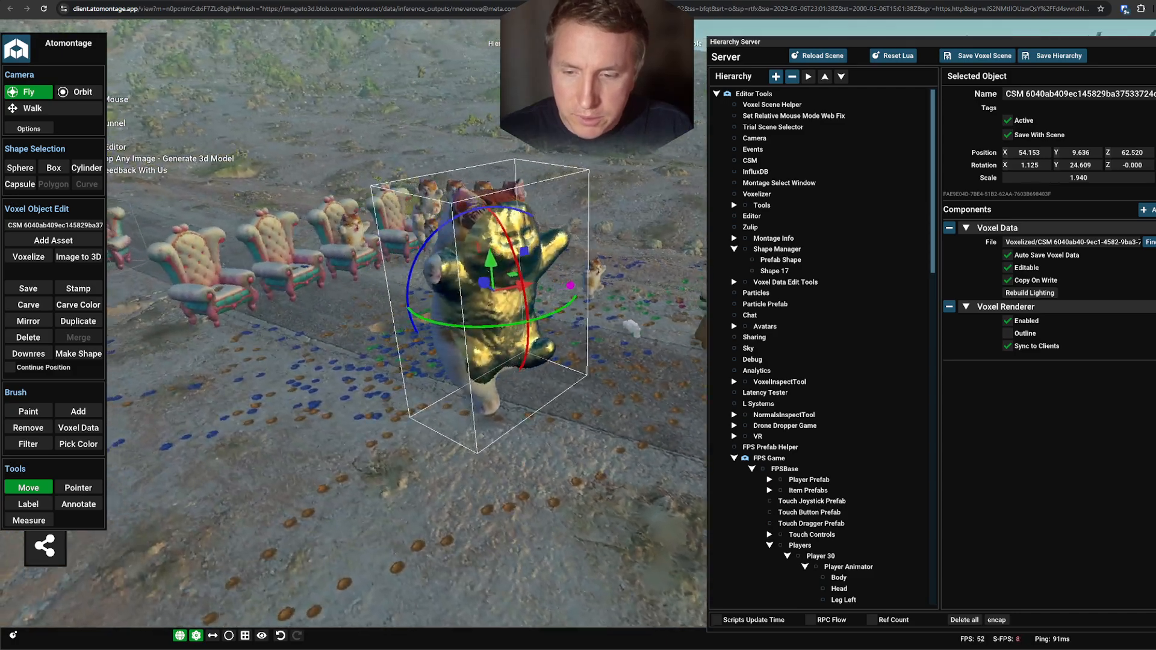
{"action": "key", "text": "d"}
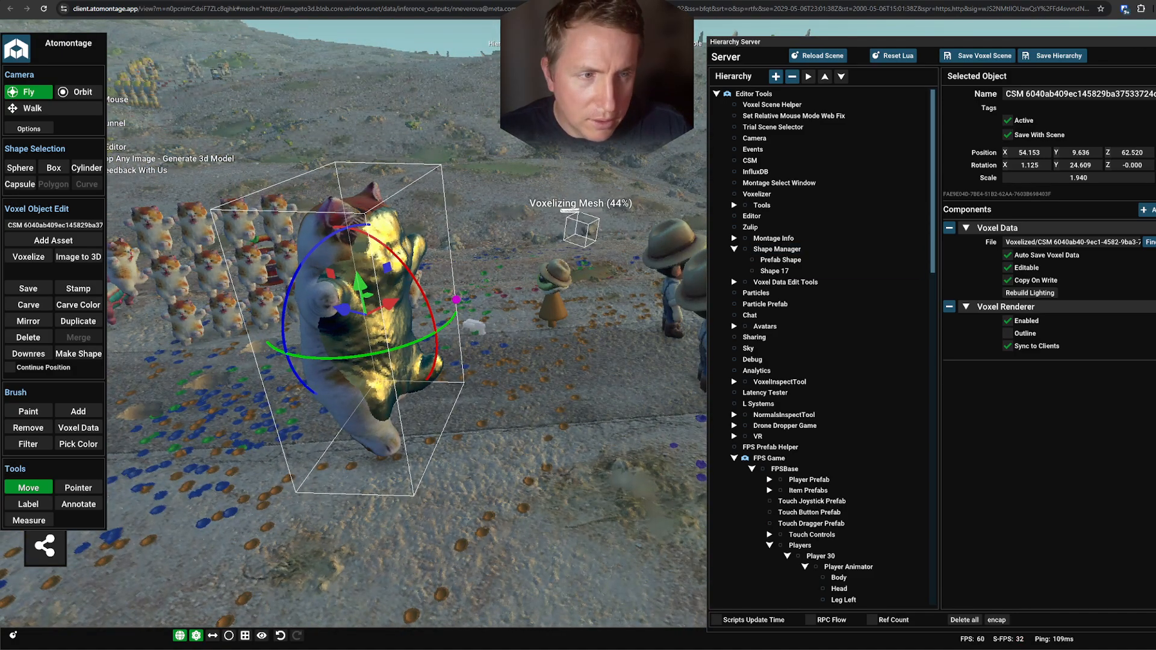
{"action": "key", "text": "a"}
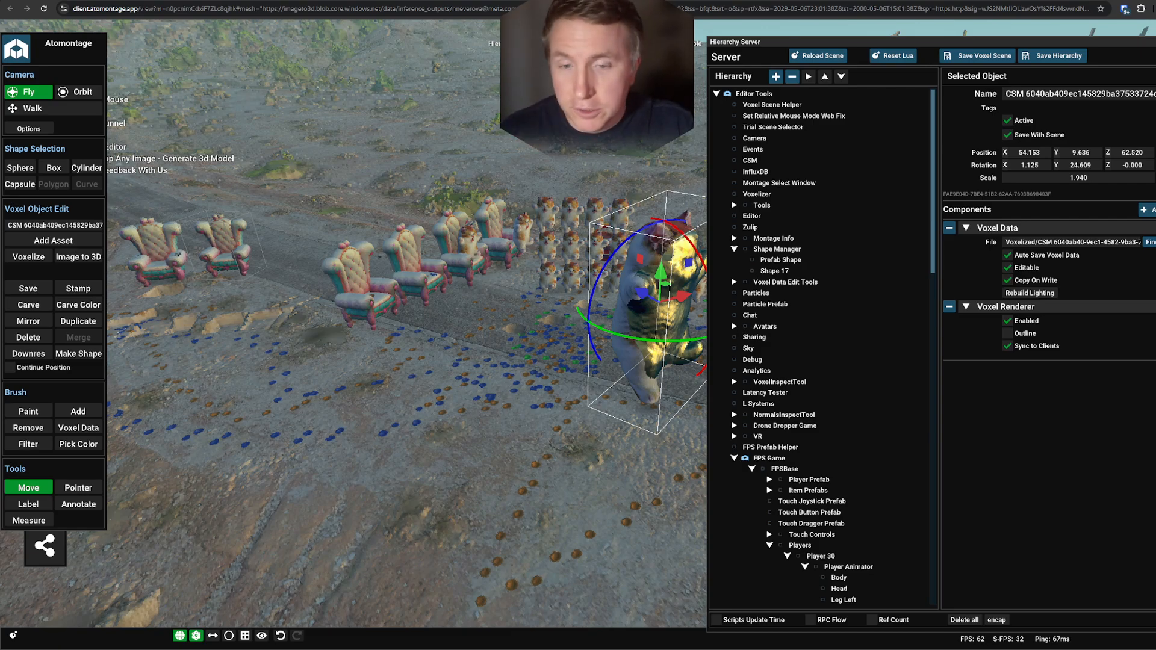
{"action": "right_click_drag", "start_coordinate": [295, 410], "coordinate": [337, 422]}
{"action": "key", "text": "h"}
Rotate the gold kitten about its vertical axis by about -17°.
{"action": "key", "text": "d"}
{"action": "key", "text": "s"}
{"action": "key", "text": "d"}
{"action": "mouse_move", "coordinate": [569, 293]}
{"action": "left_mouse_down"}
{"action": "mouse_move", "coordinate": [645, 323]}
{"action": "mouse_move", "coordinate": [689, 247]}
{"action": "mouse_move", "coordinate": [565, 287]}
{"action": "mouse_move", "coordinate": [647, 323]}
{"action": "mouse_move", "coordinate": [710, 259]}
{"action": "mouse_move", "coordinate": [581, 305]}
{"action": "left_mouse_up"}
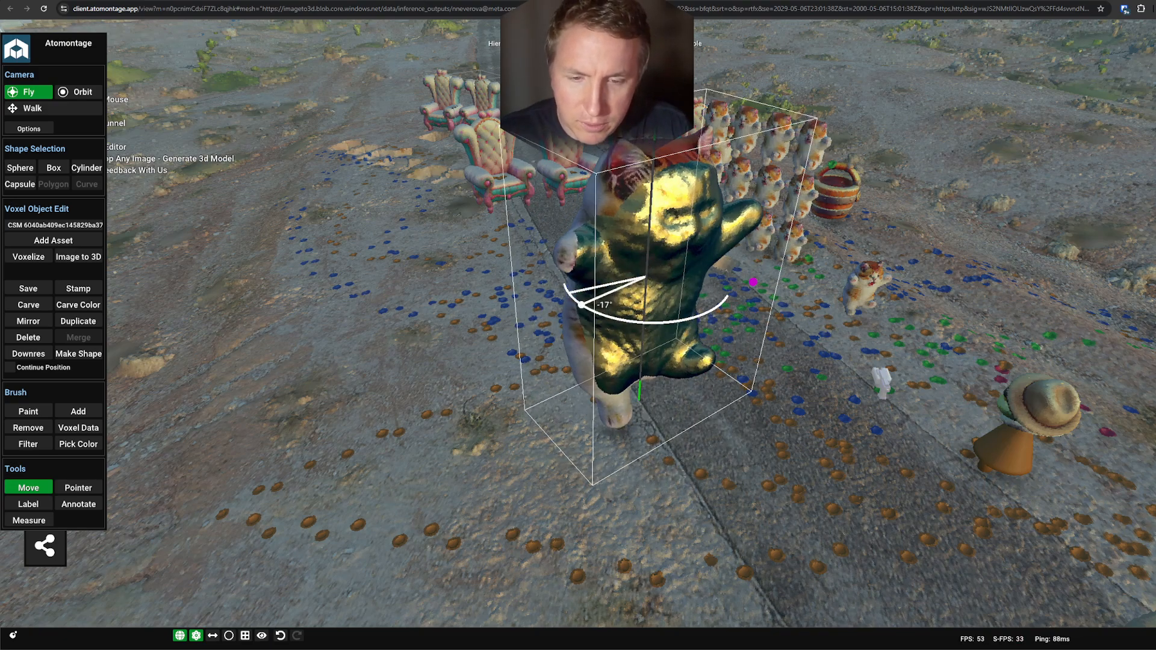
Tip the gold kitten over so it lies face down on the ground.
{"action": "key", "text": "s"}
{"action": "key", "text": "a"}
{"action": "mouse_move", "coordinate": [791, 373]}
{"action": "left_mouse_down"}
{"action": "mouse_move", "coordinate": [837, 385]}
{"action": "mouse_move", "coordinate": [819, 313]}
{"action": "mouse_move", "coordinate": [779, 374]}
{"action": "mouse_move", "coordinate": [781, 363]}
{"action": "left_mouse_up"}
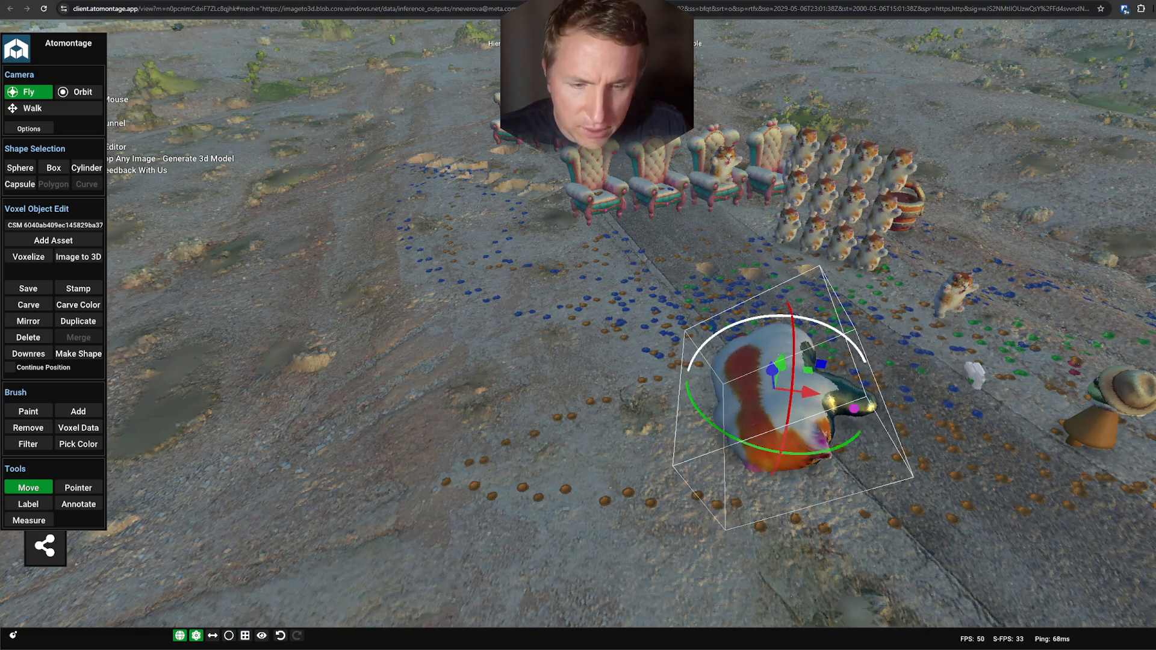
{"action": "left_click_drag", "start_coordinate": [853, 408], "coordinate": [851, 421]}
Carve the face-down kitten's shape into the ground and lift the kitten out of the imprint.
{"action": "key", "text": "w"}
{"action": "key", "text": "d"}
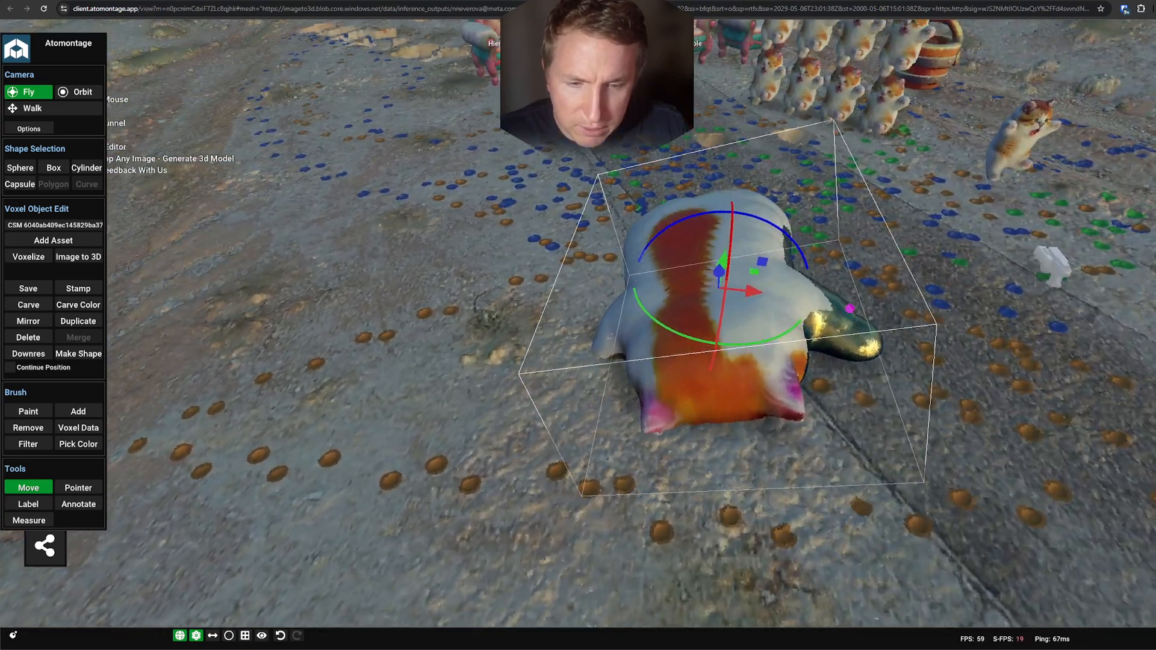
{"action": "key", "text": "w"}
{"action": "key", "text": "d"}
{"action": "key", "text": "s"}
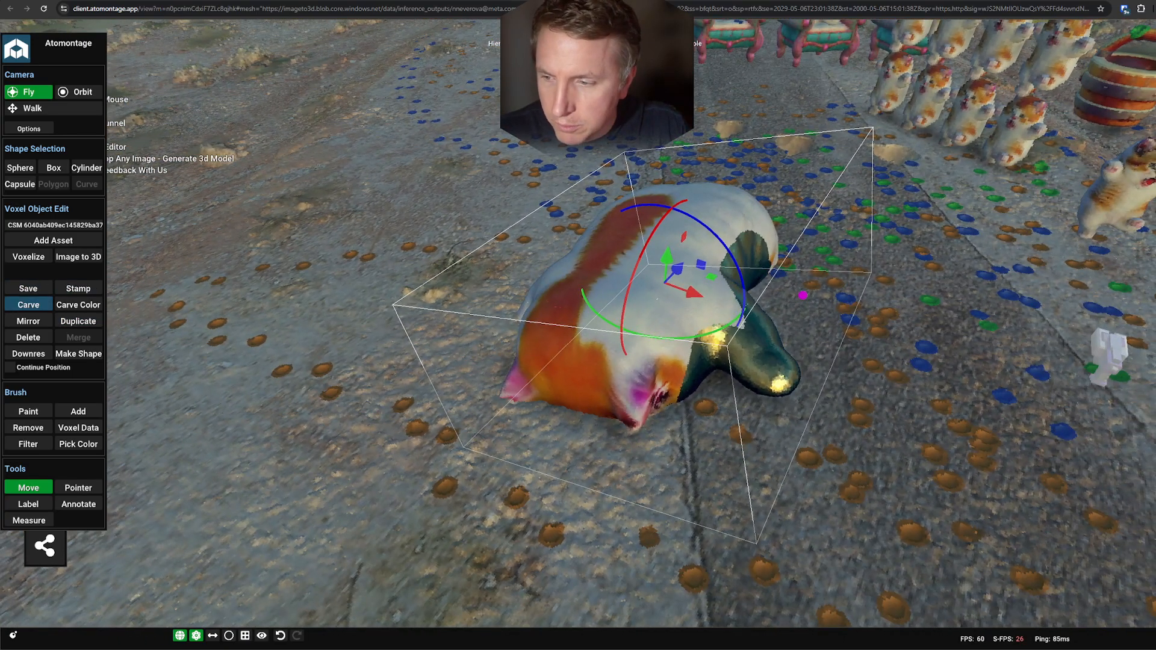
{"action": "left_click_drag", "start_coordinate": [667, 257], "coordinate": [670, 61]}
Rotate the gold kitten upright by about -93° so it stands over its carved imprint.
{"action": "key", "text": "w"}
{"action": "key", "text": "a"}
{"action": "right_click_drag", "start_coordinate": [670, 60], "coordinate": [843, 66]}
{"action": "key", "text": "s"}
{"action": "key", "text": "a"}
{"action": "right_click_drag", "start_coordinate": [843, 180], "coordinate": [753, 187]}
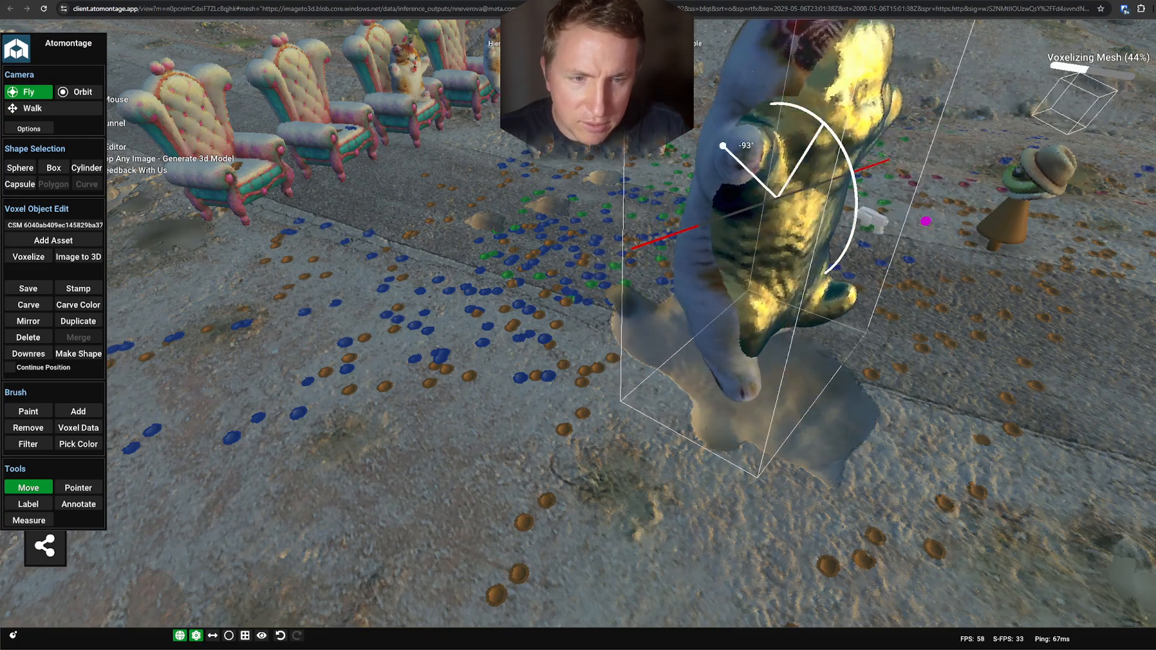
{"action": "left_click_drag", "start_coordinate": [926, 221], "coordinate": [926, 221]}
Back away from the gold kitten, travel to the row of armchairs and examine them and the pits beside them.
{"action": "key", "text": "s"}
{"action": "key", "text": "d"}
{"action": "right_click_drag", "start_coordinate": [926, 221], "coordinate": [729, 337]}
{"action": "key", "text": "s"}
{"action": "key", "text": "w"}
{"action": "key", "text": "s"}
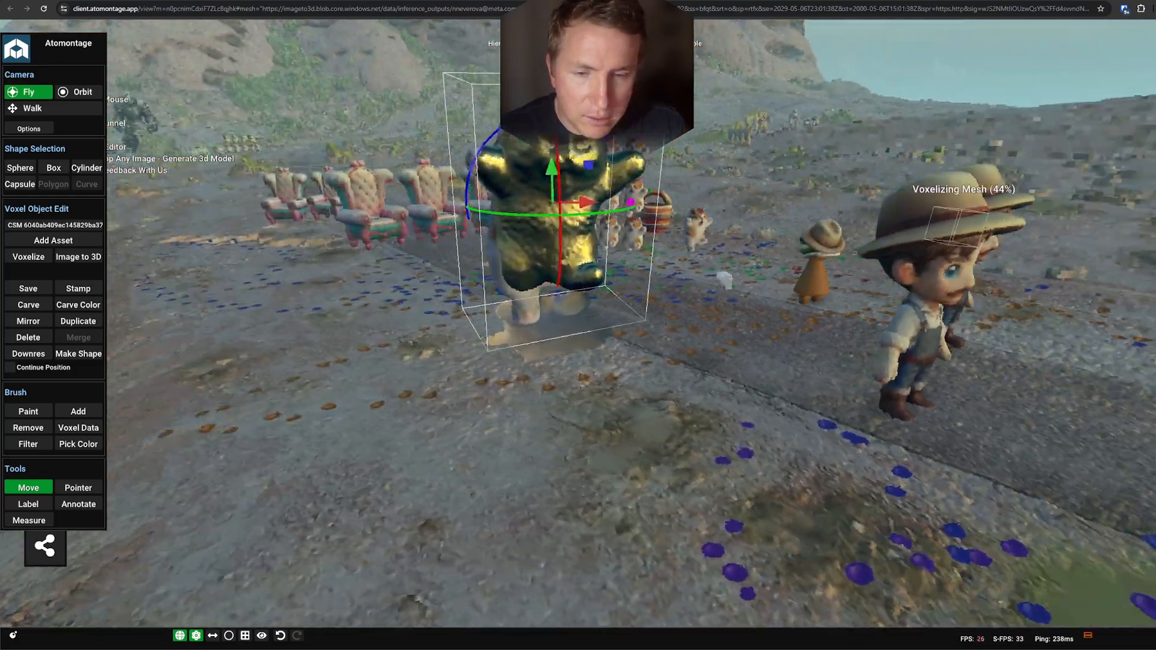
{"action": "key", "text": "w"}
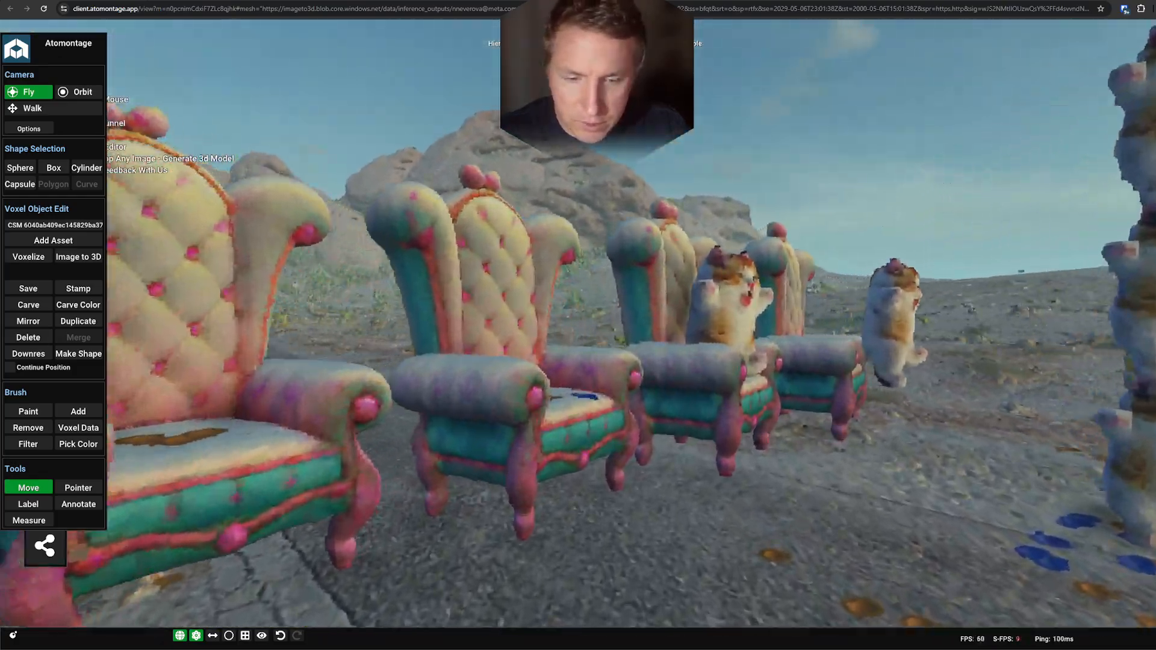
{"action": "key", "text": "w"}
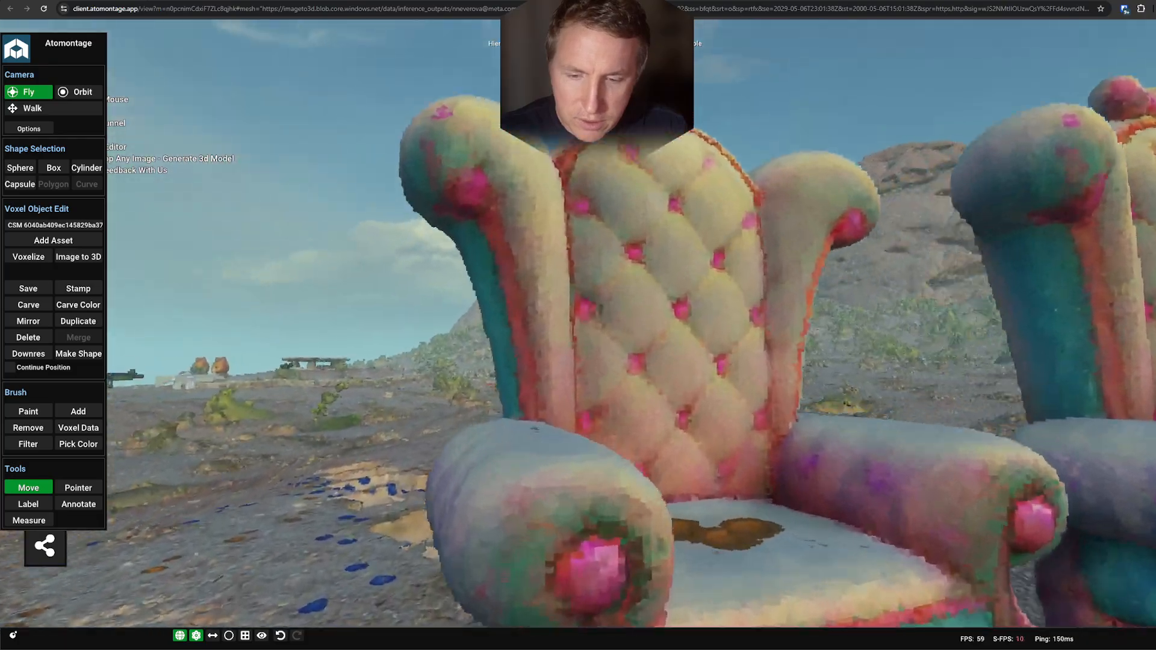
{"action": "key", "text": "s"}
{"action": "key", "text": "w"}
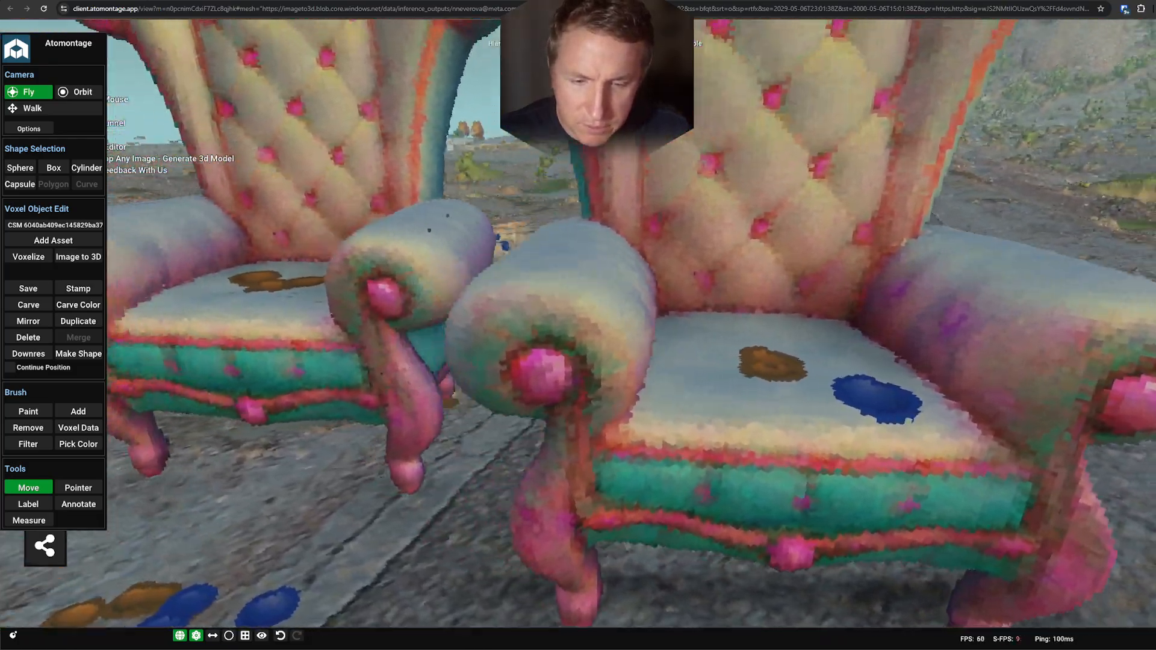
{"action": "key", "text": "a"}
{"action": "key", "text": "w"}
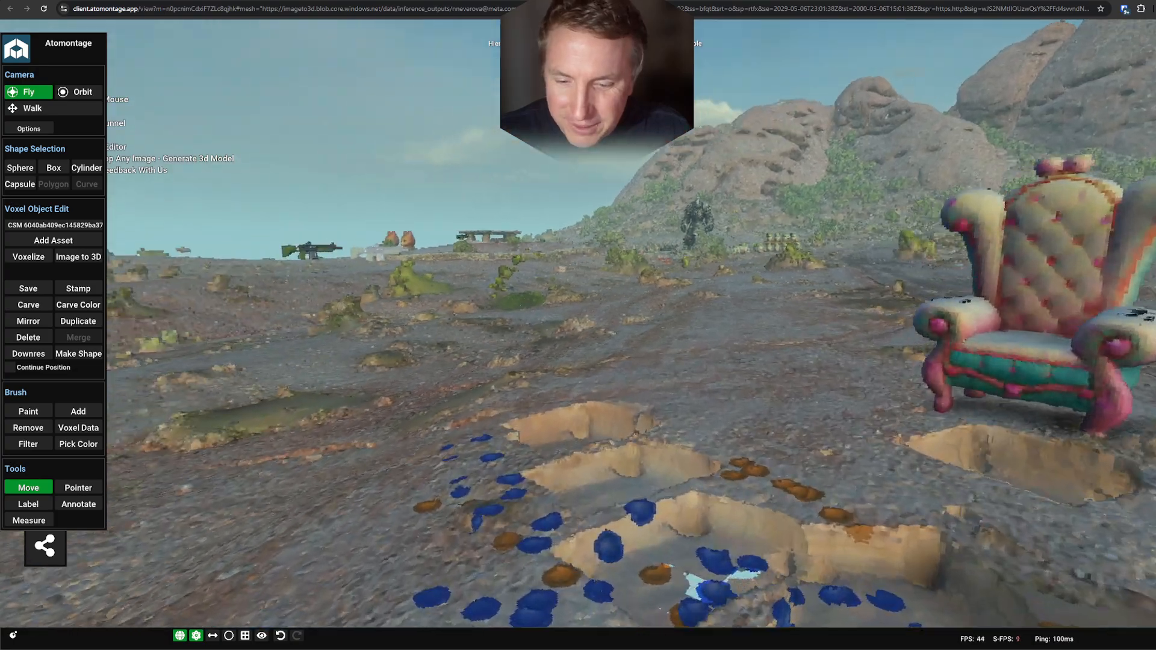
Travel away from the armchairs past the two rifles to the orange kittens and examine the kitten models.
{"action": "key", "text": "s"}
{"action": "key", "text": "s"}
{"action": "key", "text": "a"}
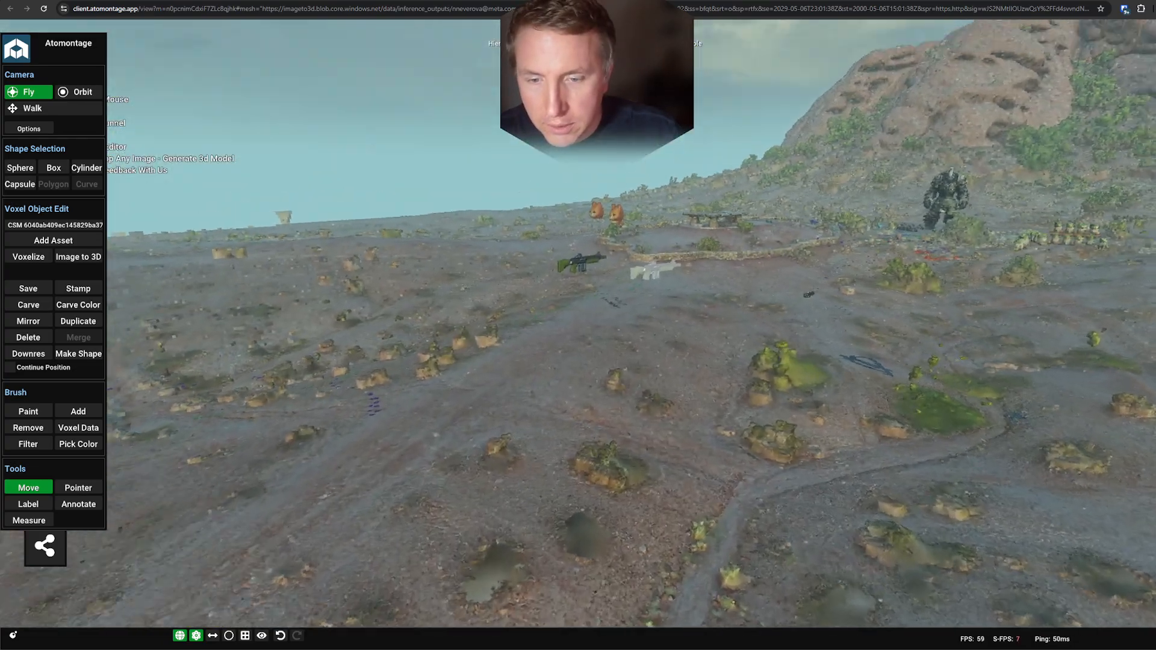
{"action": "key", "text": "w"}
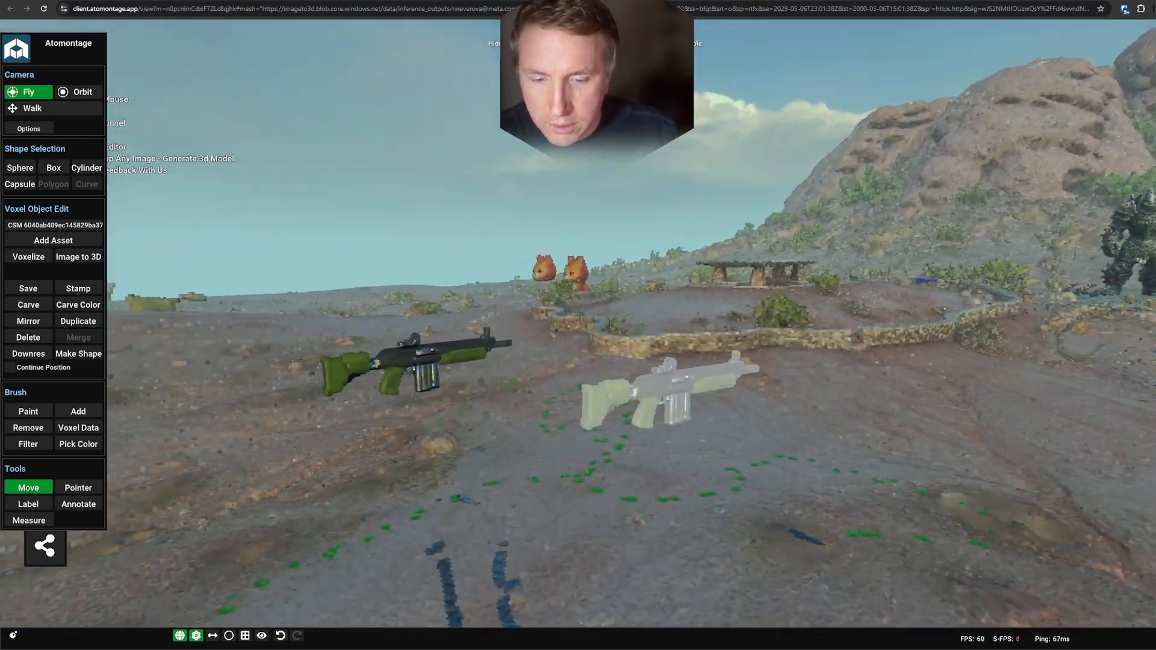
{"action": "key", "text": "w"}
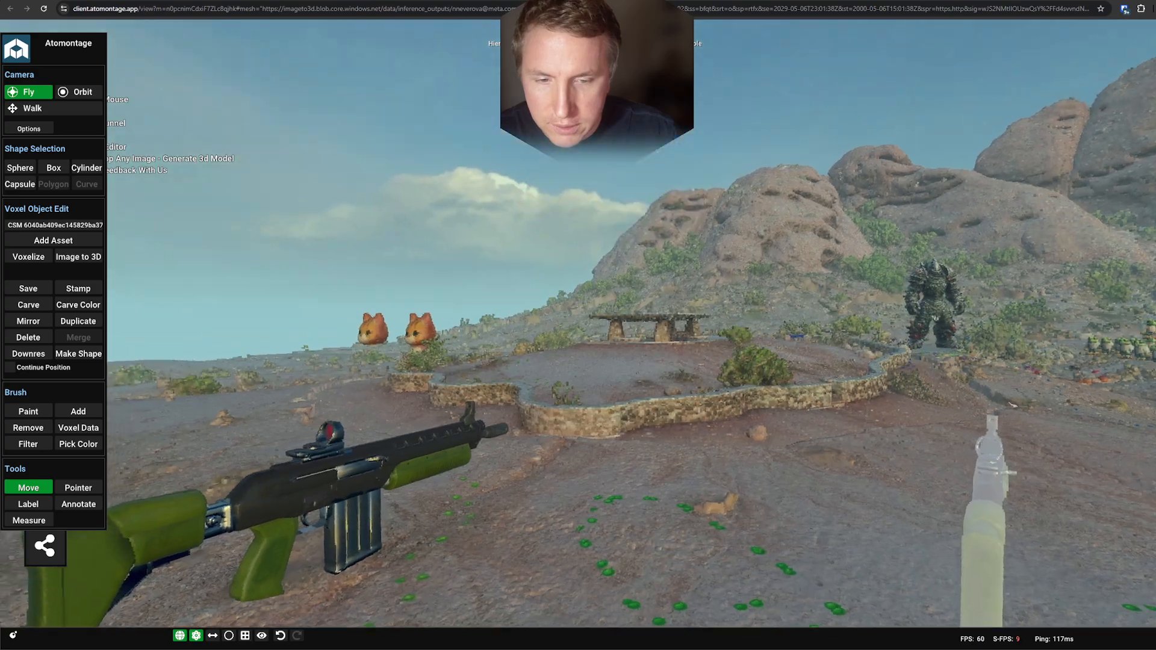
{"action": "key", "text": "w"}
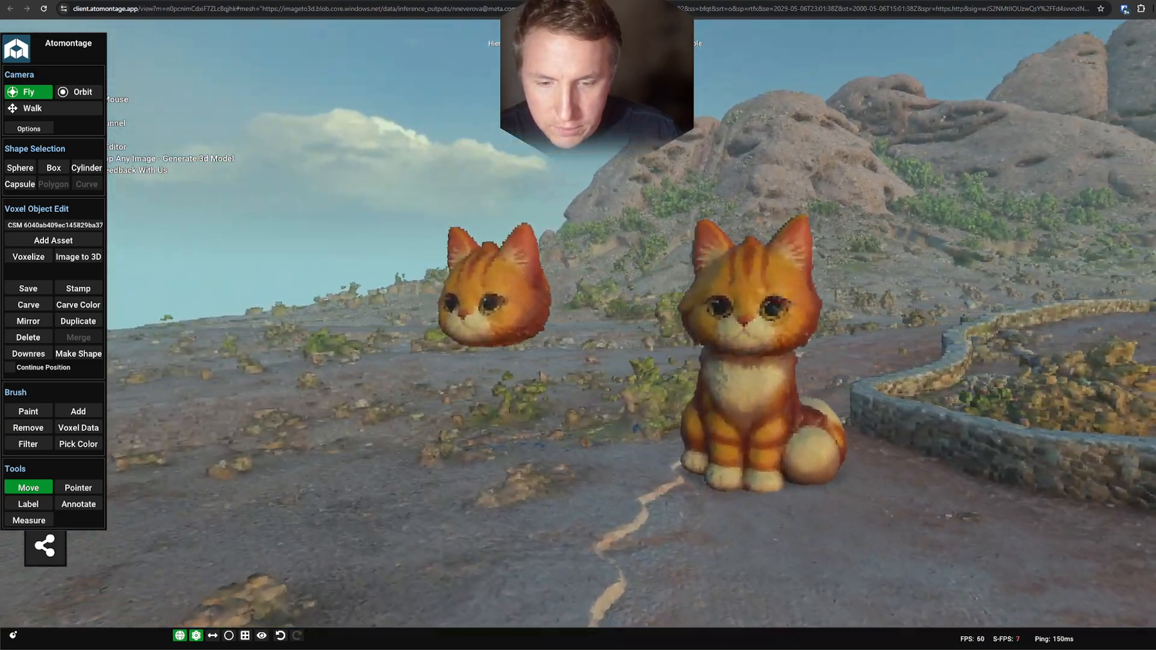
{"action": "key", "text": "w"}
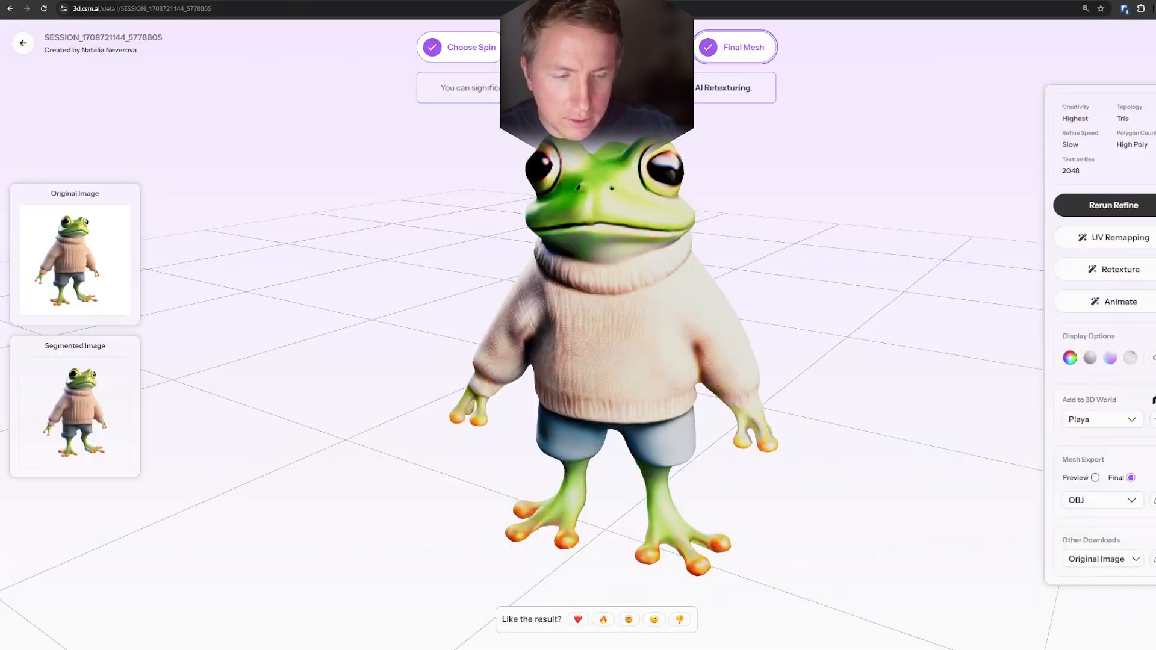
On the CSM site, return from the frog model to the showcase gallery and open the golden fish asset.
{"action": "left_click", "coordinate": [22, 43]}
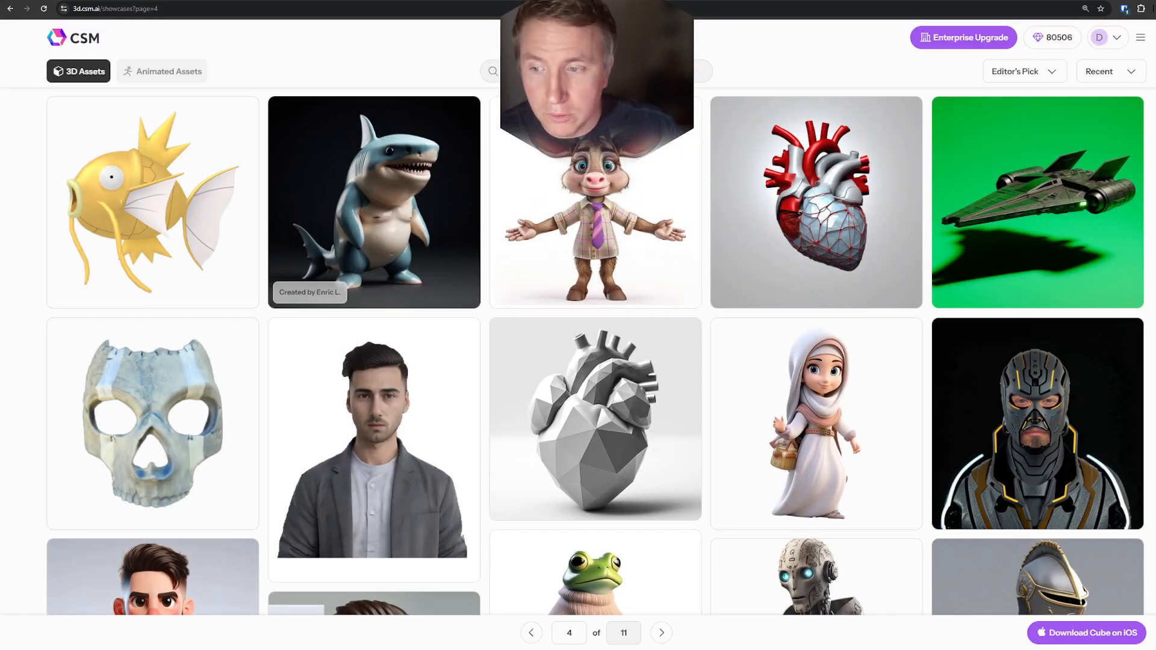
{"action": "left_click", "coordinate": [152, 201]}
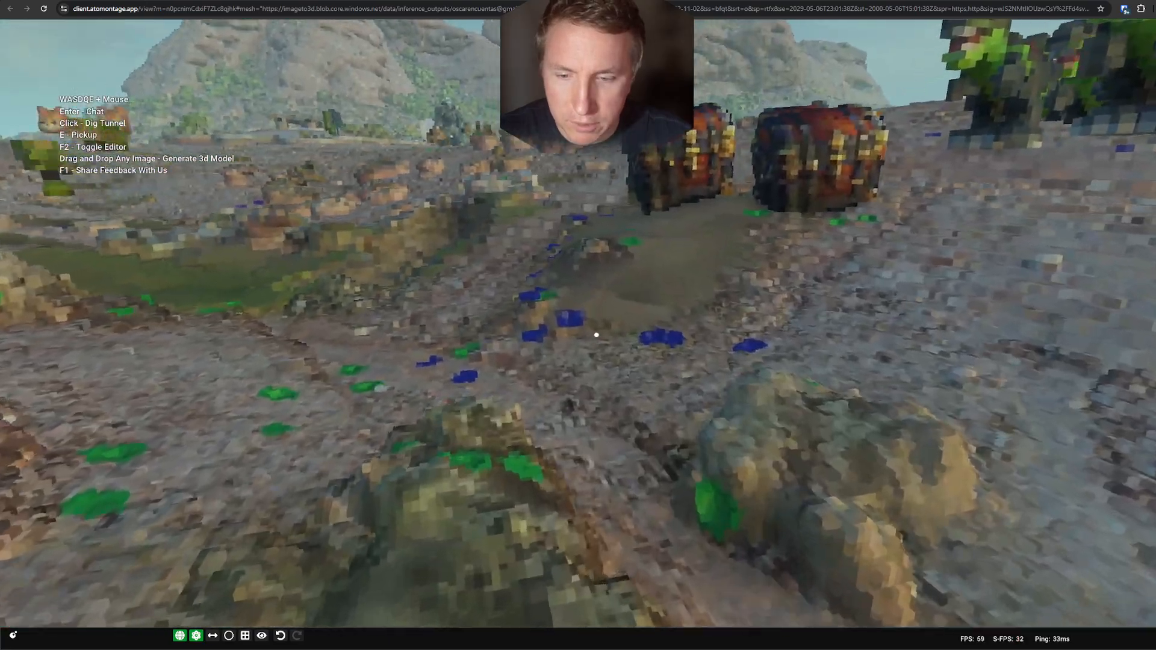
In the Atomontage world, travel to the voxel garden gnomes and examine them from several sides with the gnome avatar.
{"action": "left_click", "coordinate": [596, 335]}
{"action": "key", "text": "e"}
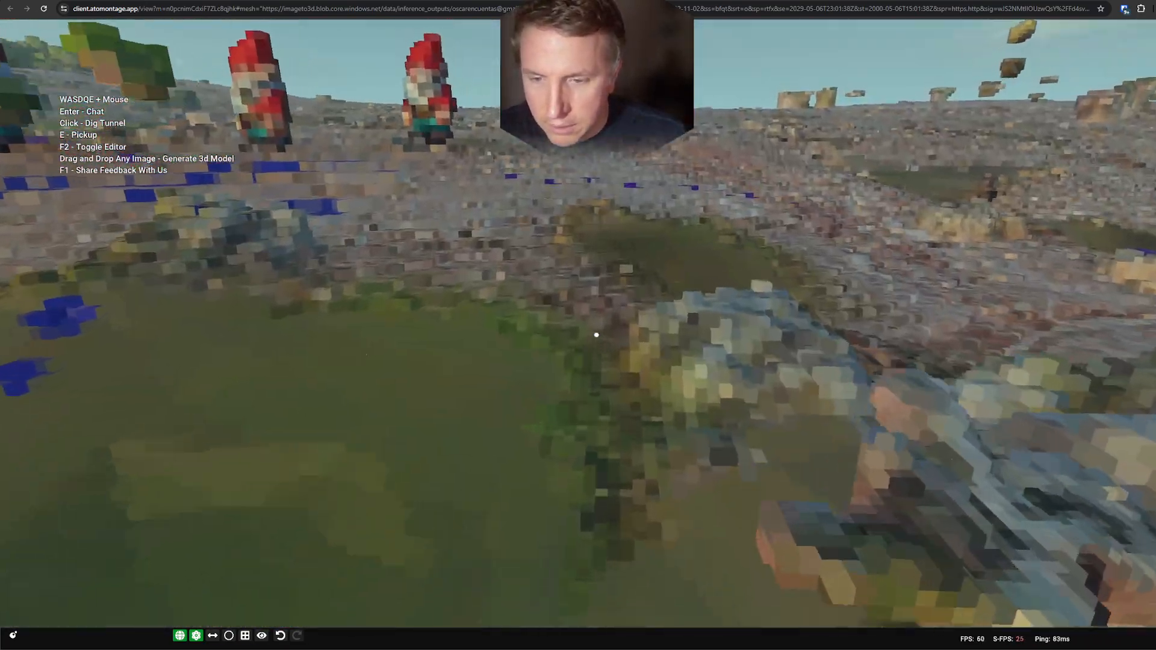
{"action": "key", "text": "w"}
{"action": "key", "text": "w"}
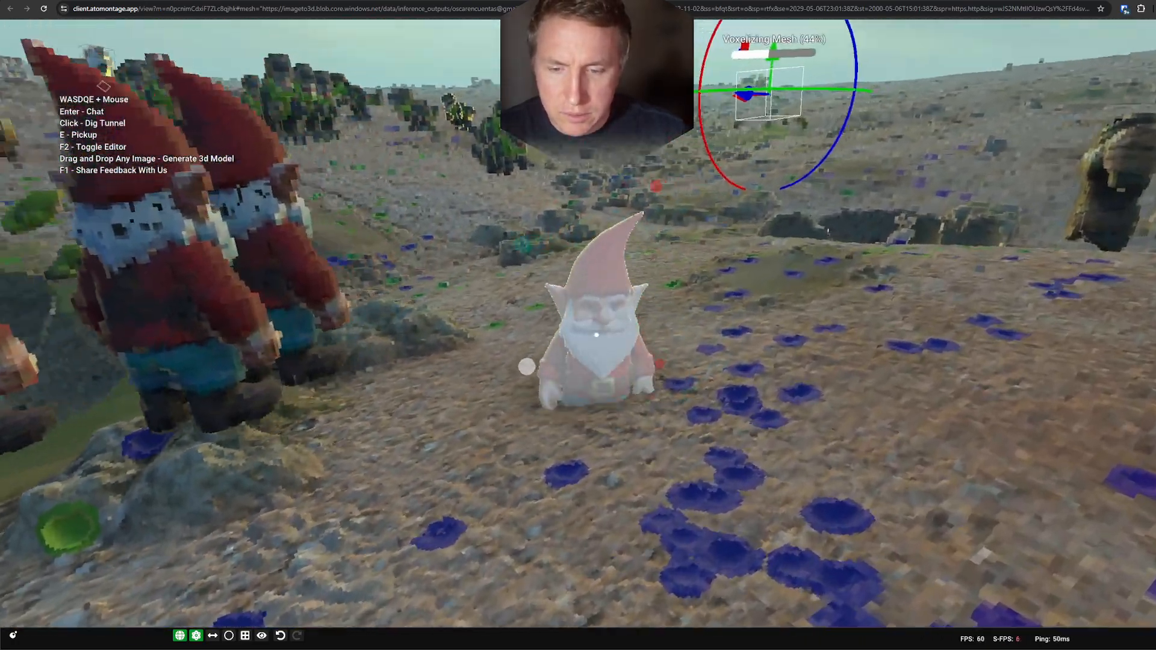
{"action": "key", "text": "d"}
{"action": "key", "text": "s"}
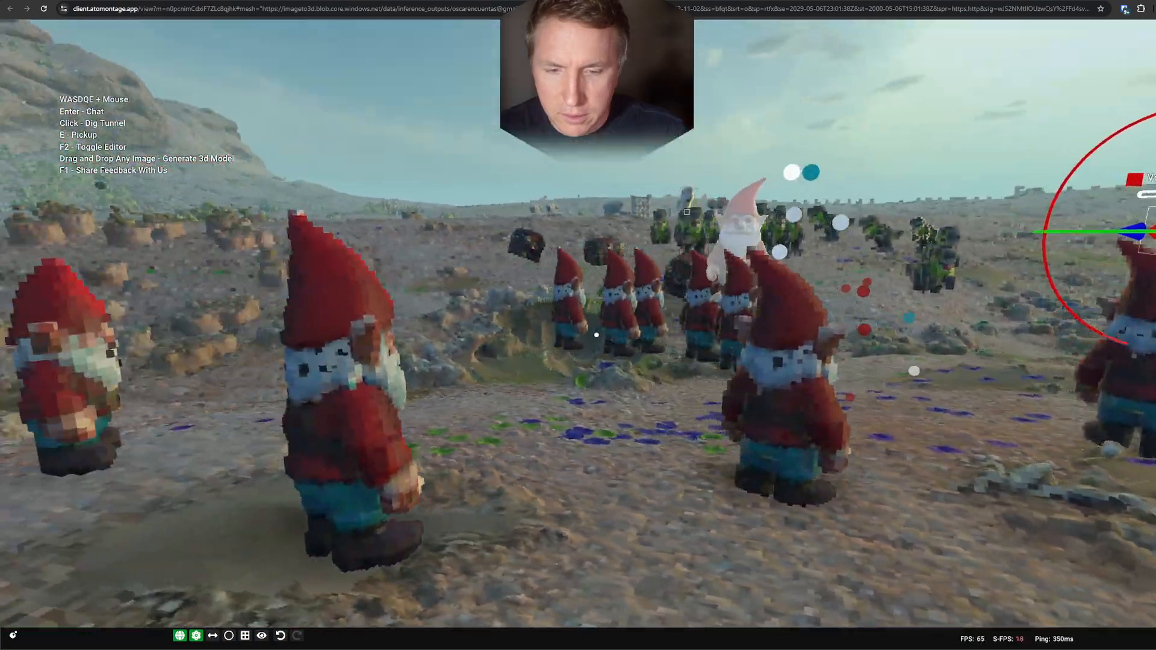
{"action": "key", "text": "a"}
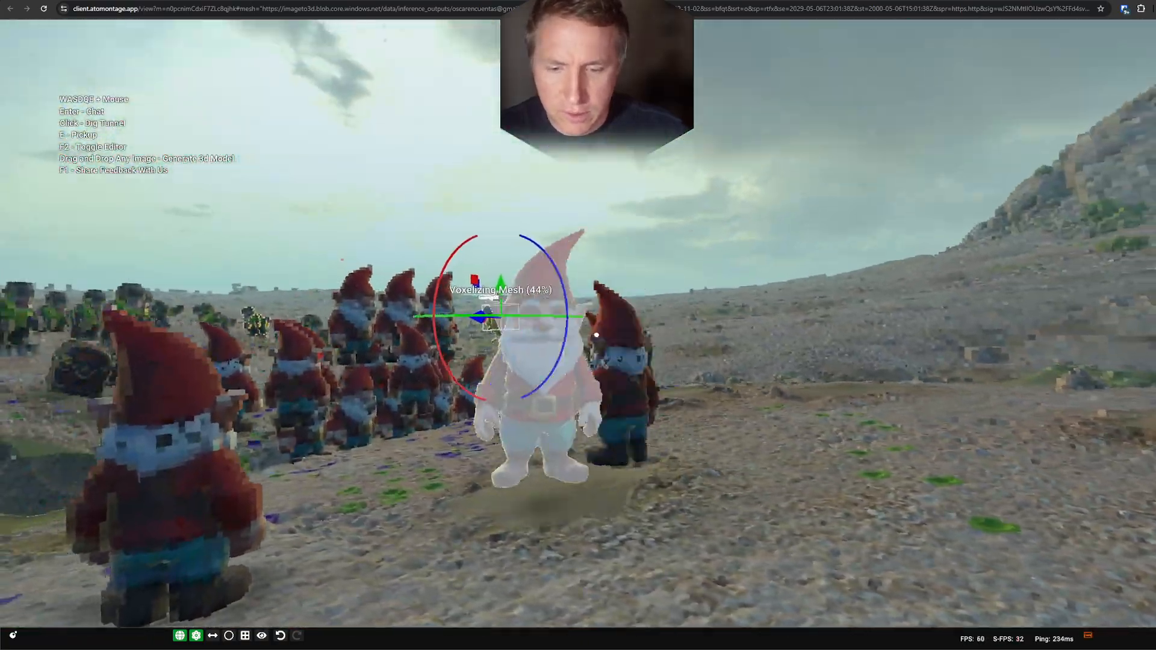
{"action": "key", "text": "w"}
{"action": "key", "text": "a"}
{"action": "key", "text": "a"}
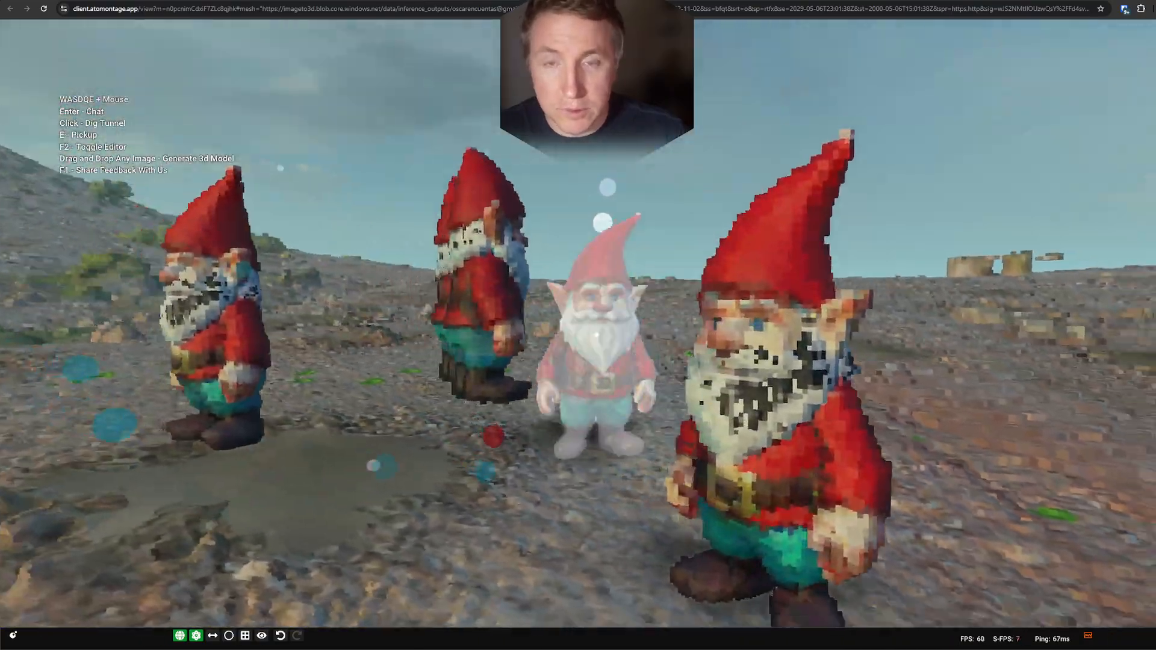
Take the gnome avatar away from the gnome group and look over the flat-topped rocks on the open ground.
{"action": "key", "text": "s"}
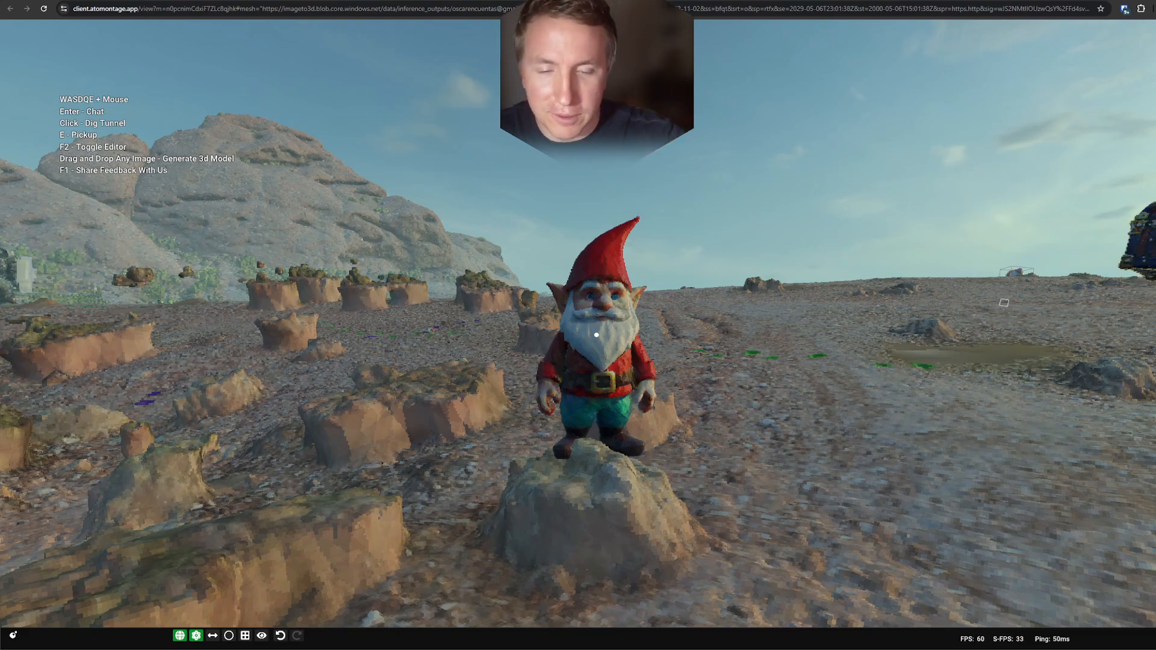
{"action": "key", "text": "w"}
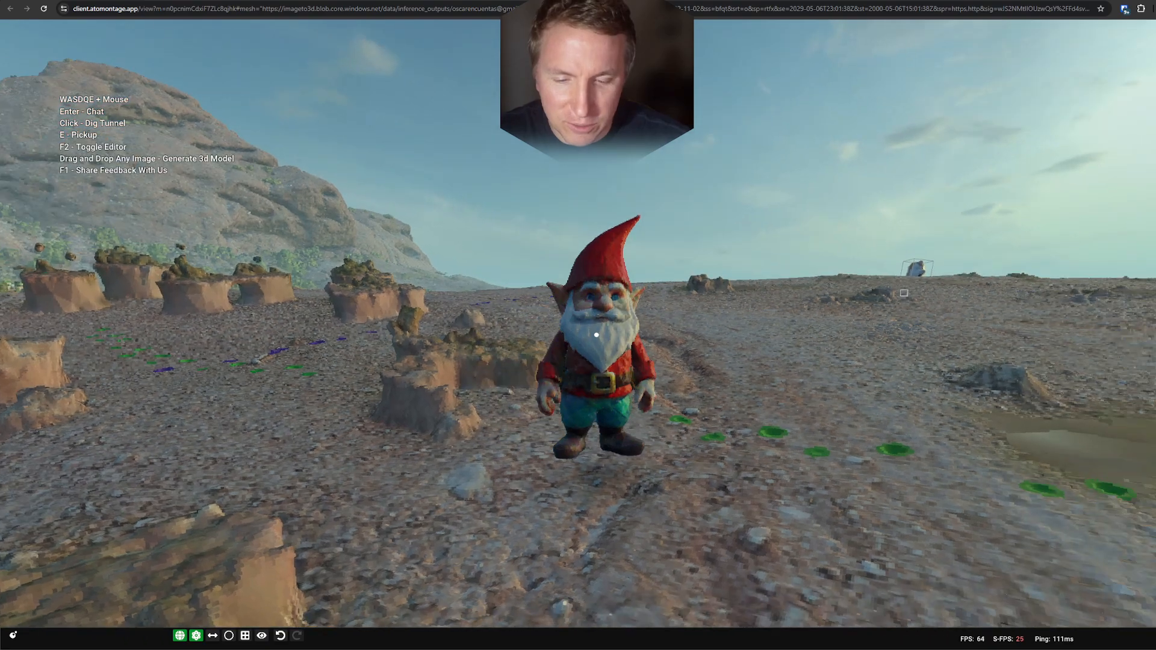
{"action": "key", "text": "e"}
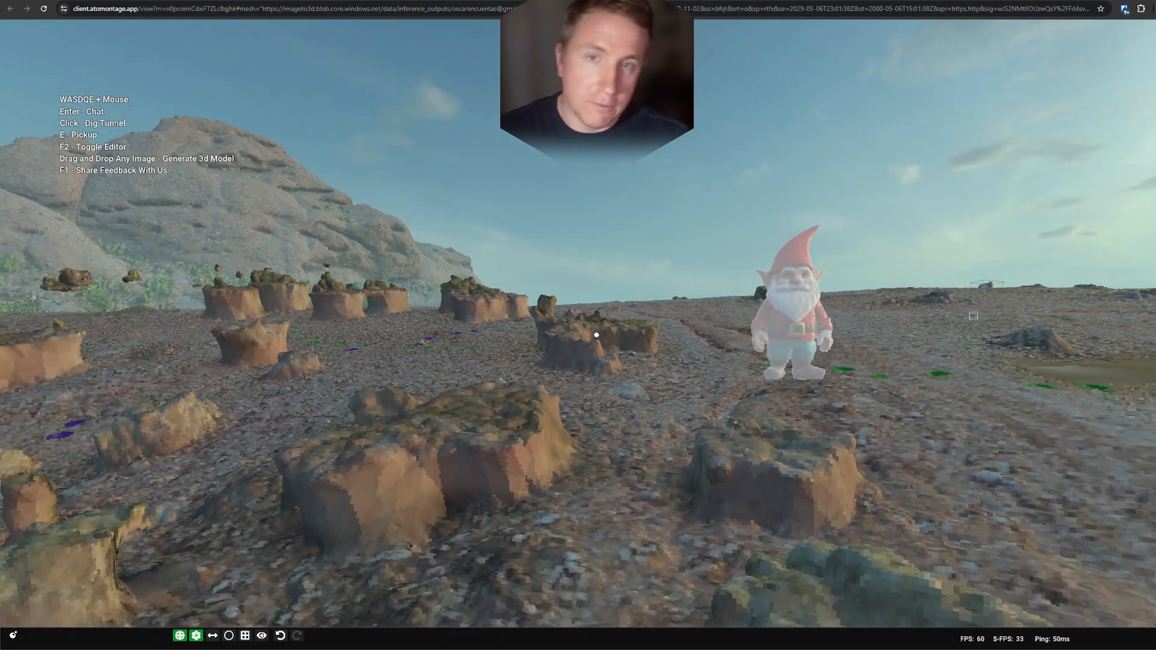